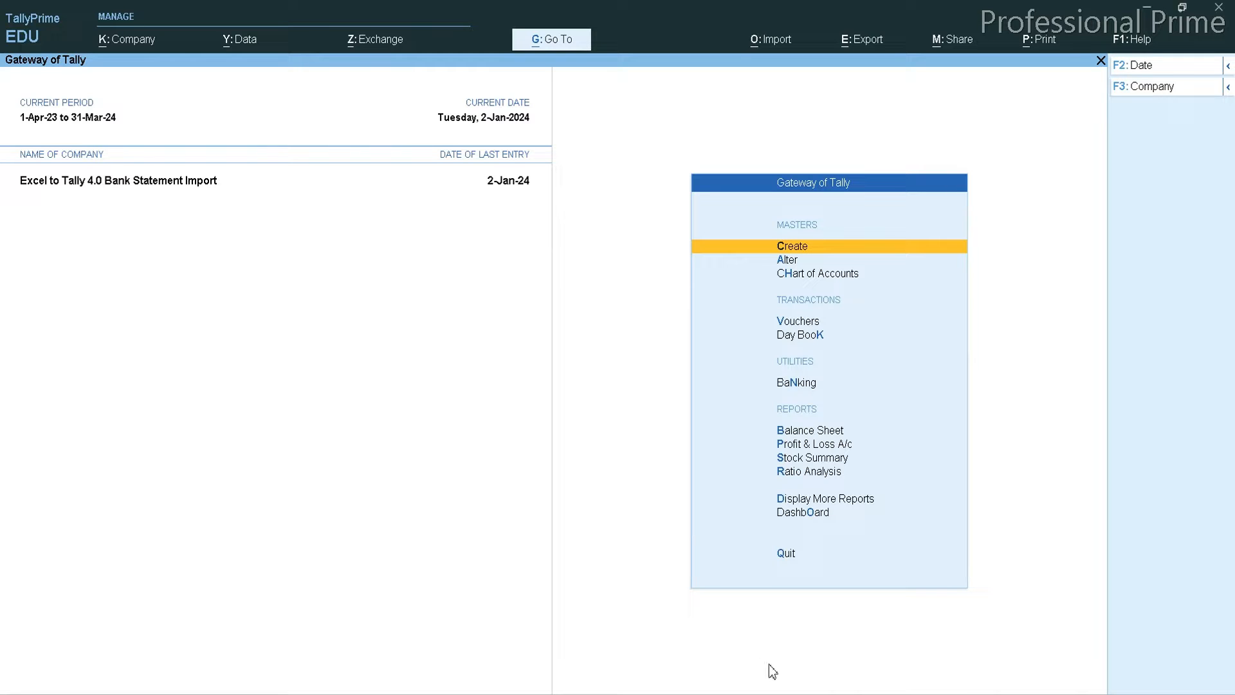
Step: Switch to the Bank Statement import workbook in Excel and review its payment, contra and receipt voucher rows through the last entry
click(831, 693)
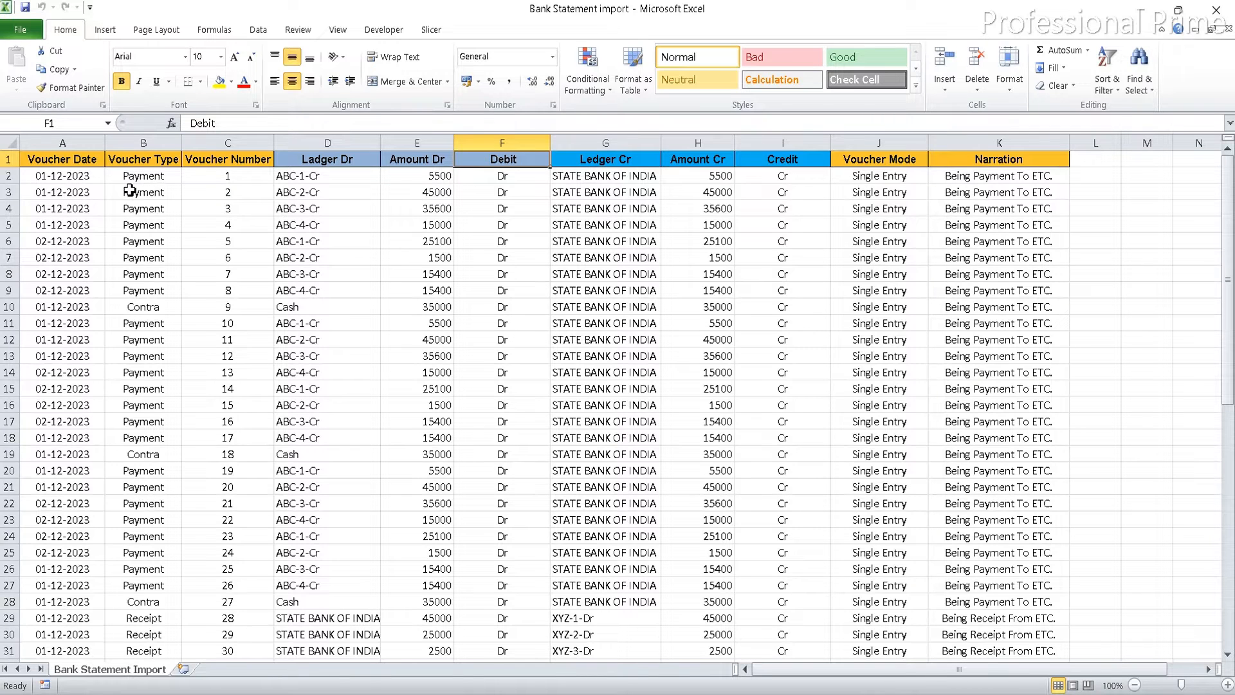
click(148, 523)
click(133, 634)
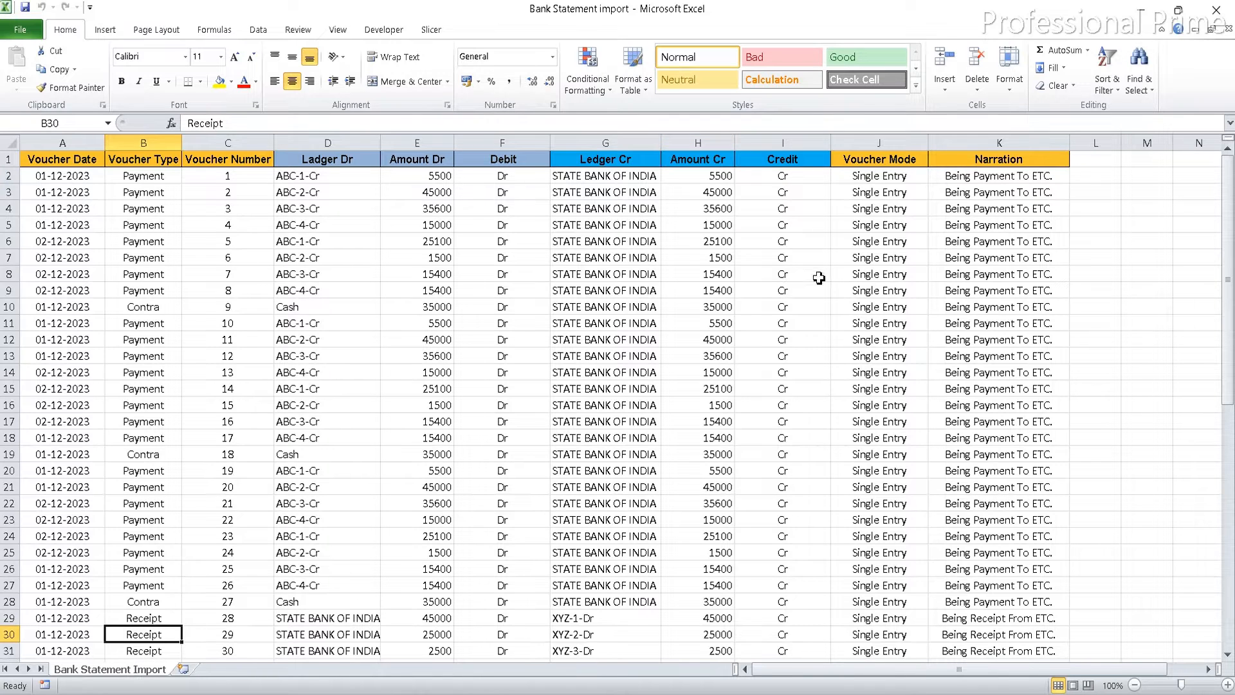
click(756, 306)
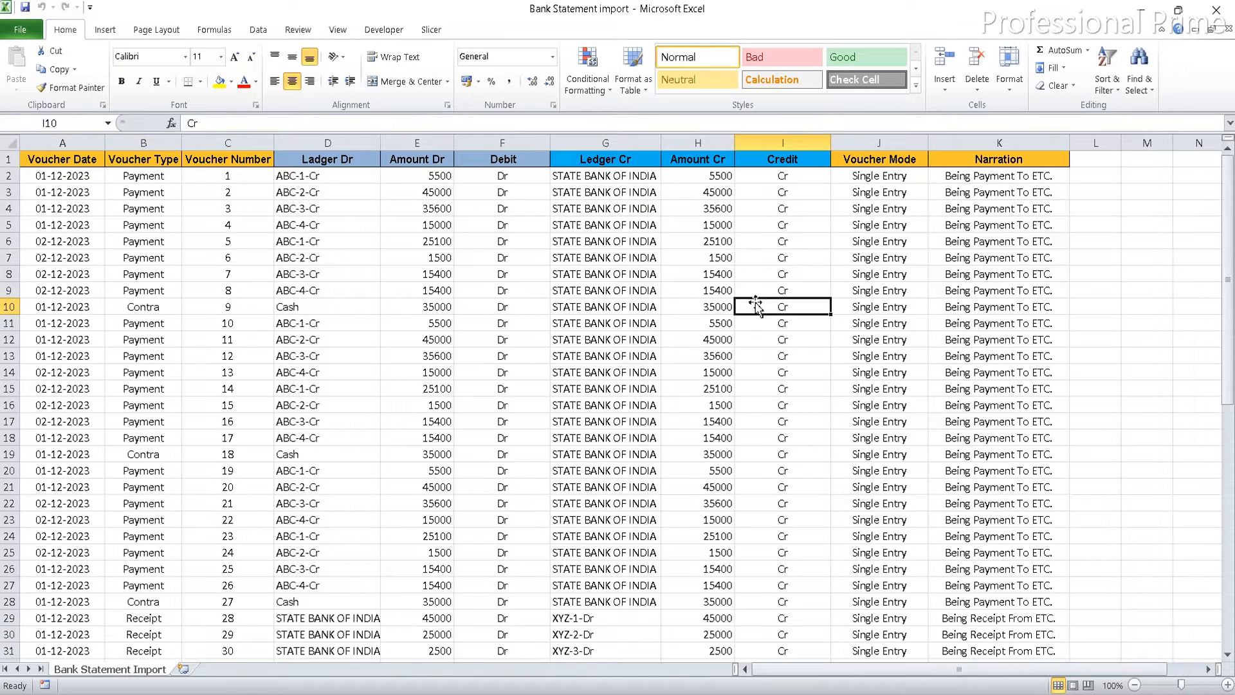
key(Down)
key(Down)
key(Down)
key(Down)
key(Down)
key(Down)
key(Down)
key(Down)
key(Down)
key(Down)
key(Down)
key(Down)
key(Down)
key(Down)
key(Down)
key(Down)
key(Down)
key(Down)
key(Down)
key(Down)
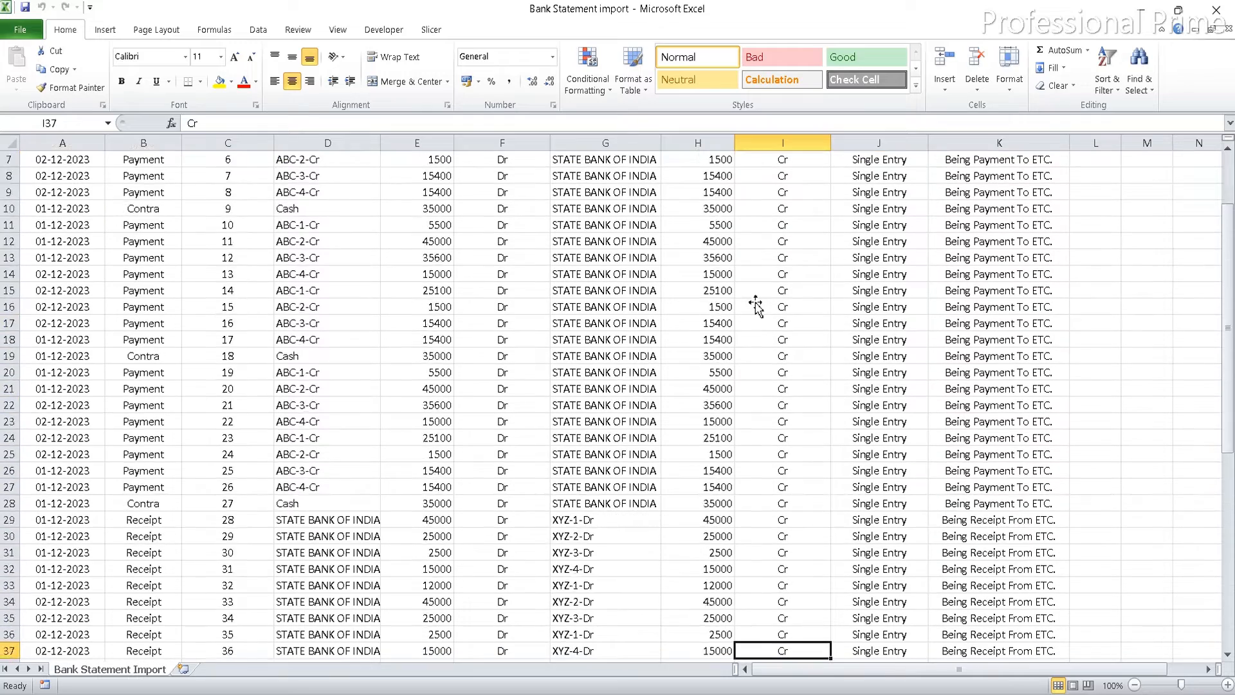
key(Down)
key(Down)
key(Down)
key(Down)
key(Down)
key(Down)
key(Down)
key(Down)
key(Down)
key(Down)
key(Down)
key(Down)
key(Down)
key(Down)
key(Down)
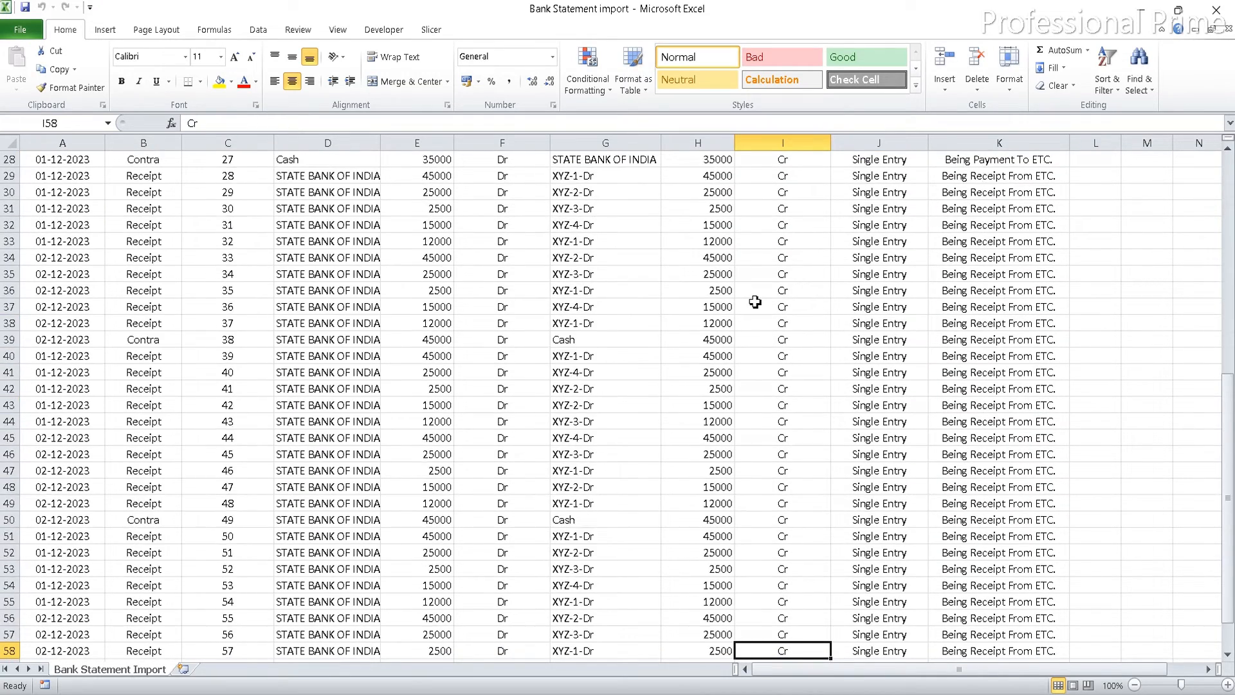
key(Down)
key(Down)
key(Down)
key(Down)
key(Down)
key(Down)
key(Down)
key(Down)
key(Down)
key(Down)
key(Up)
key(Up)
key(Up)
key(Up)
key(Up)
key(Up)
key(Up)
key(Up)
key(Up)
key(Up)
key(Up)
key(Up)
key(Up)
key(Up)
key(Up)
key(Up)
key(Up)
key(Up)
key(Up)
key(Up)
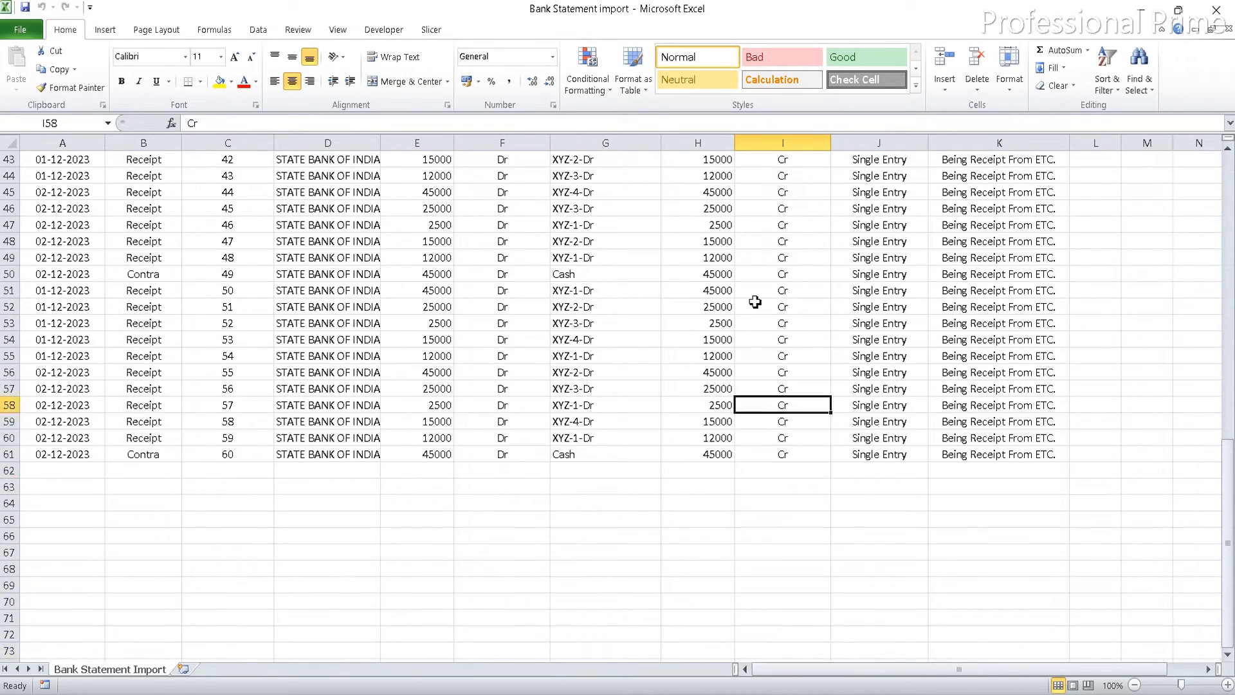
key(Up)
key(Up)
key(Up)
key(Up)
key(Up)
key(Up)
key(Up)
key(Up)
key(Up)
key(Up)
key(Up)
key(Up)
key(Up)
key(Up)
key(Up)
key(Up)
key(Up)
key(Up)
key(Up)
key(Up)
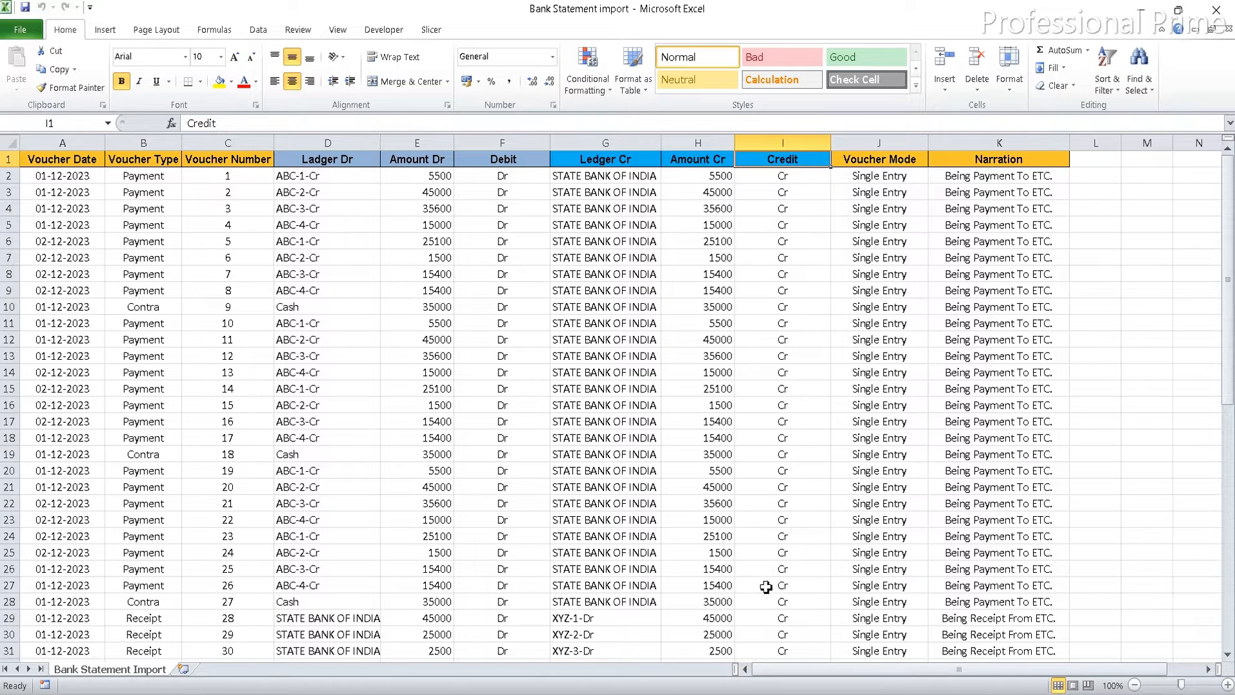
Step: Switch to the browser and look through the professional prime YouTube channel's videos on Tally imports and GST
key(alt+Tab)
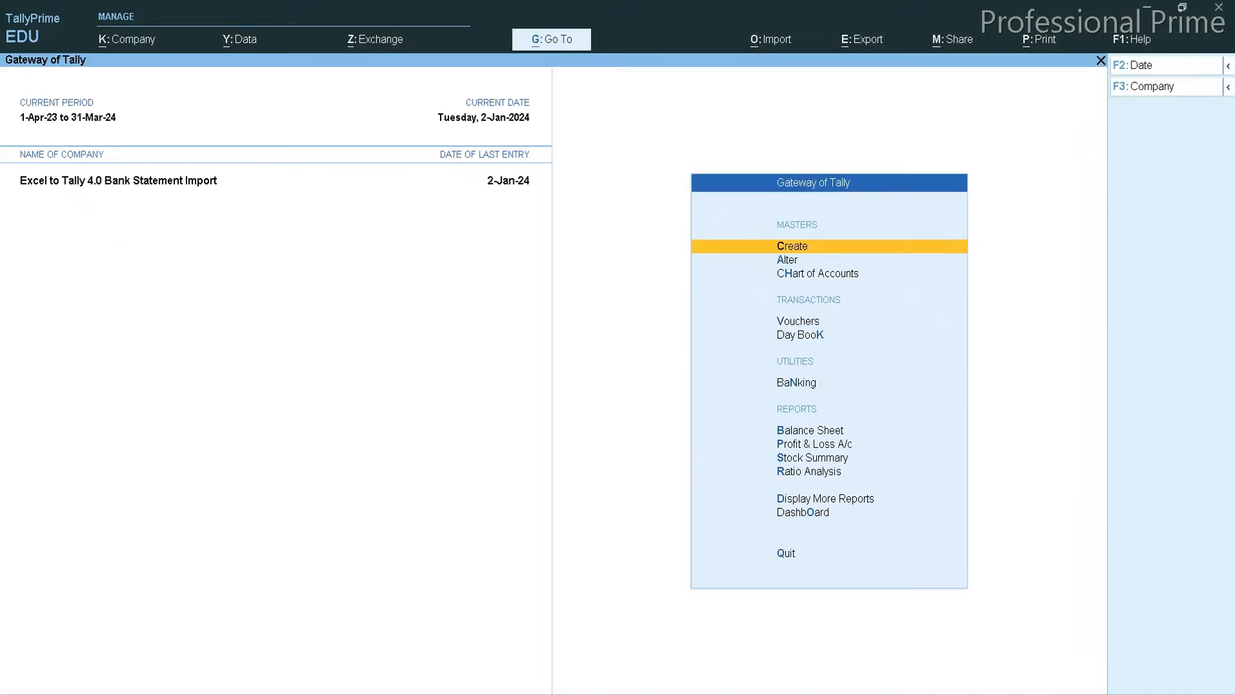
key(alt+Tab)
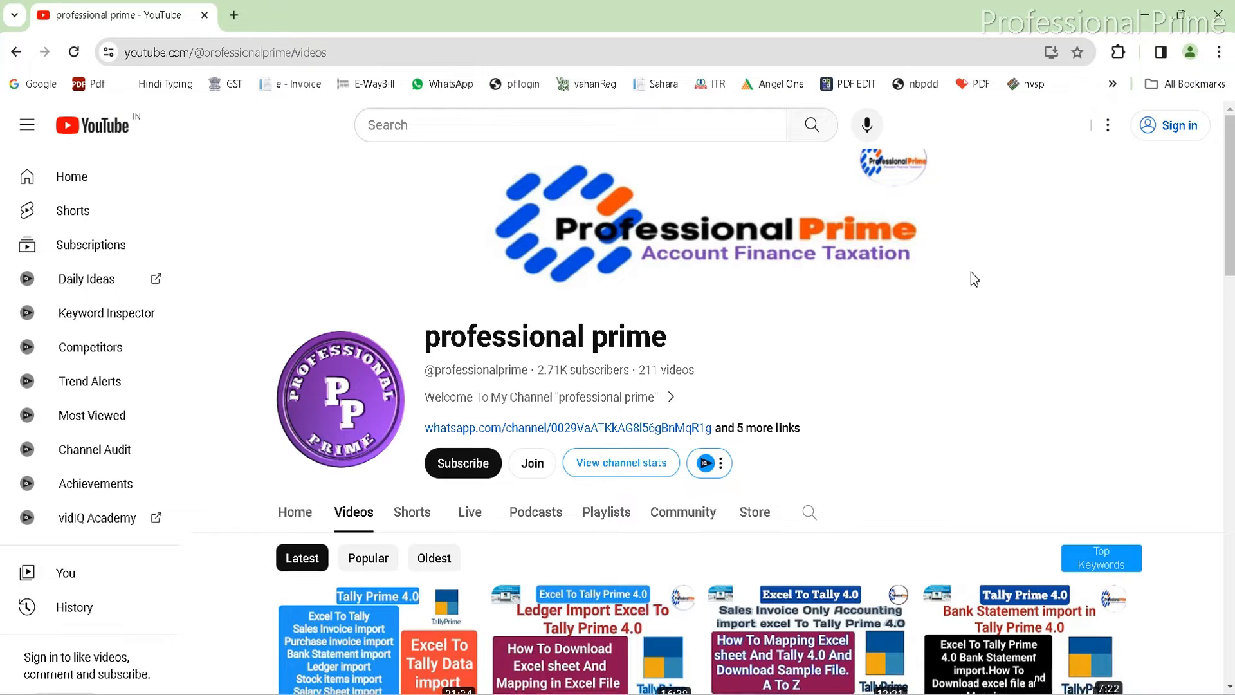
scroll(971, 272, down, 6)
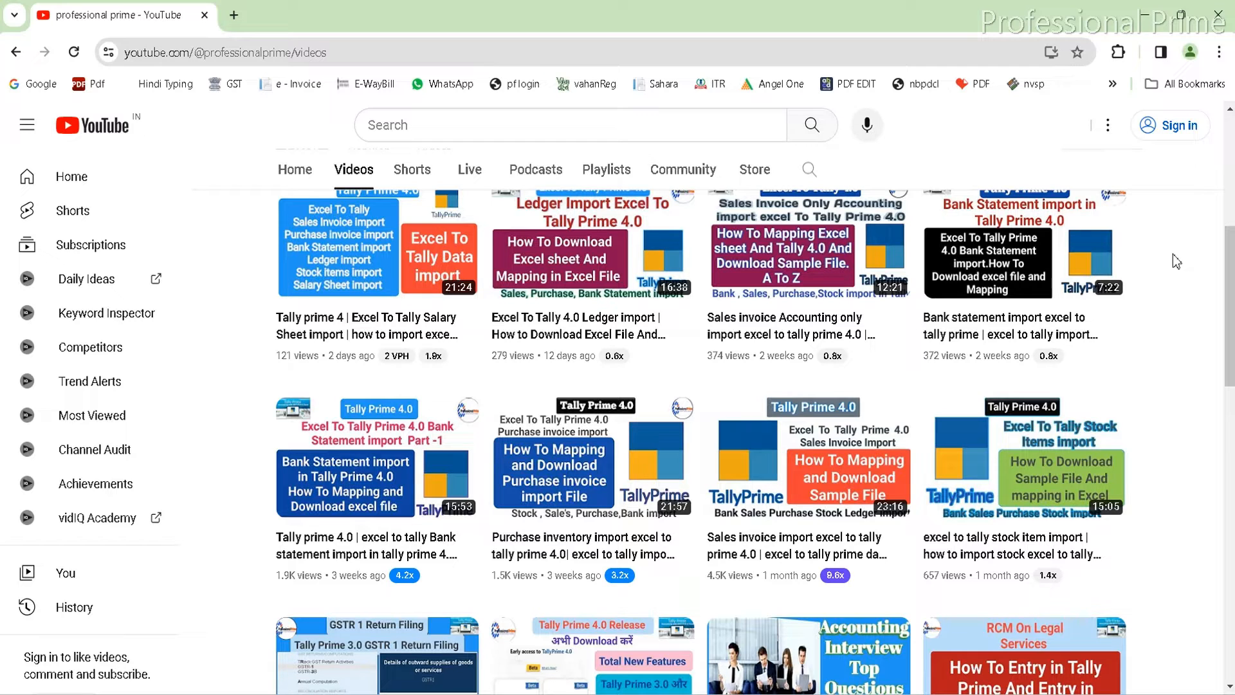
scroll(1173, 254, down, 3)
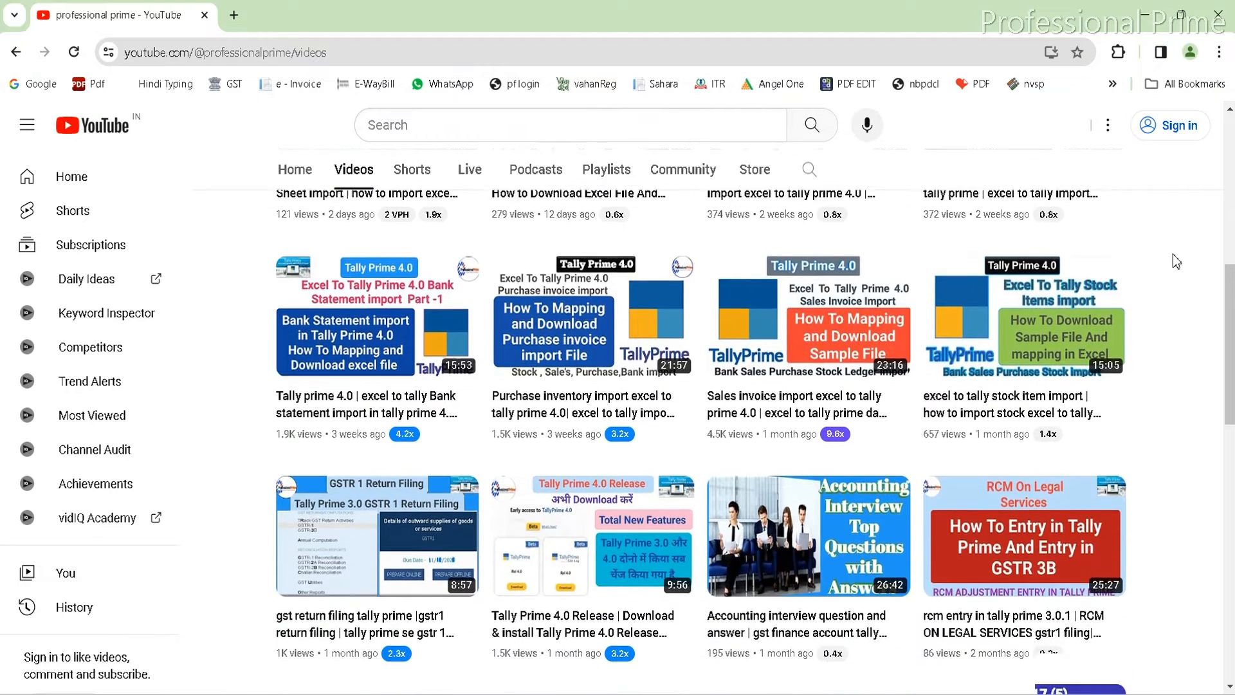
scroll(1173, 254, down, 3)
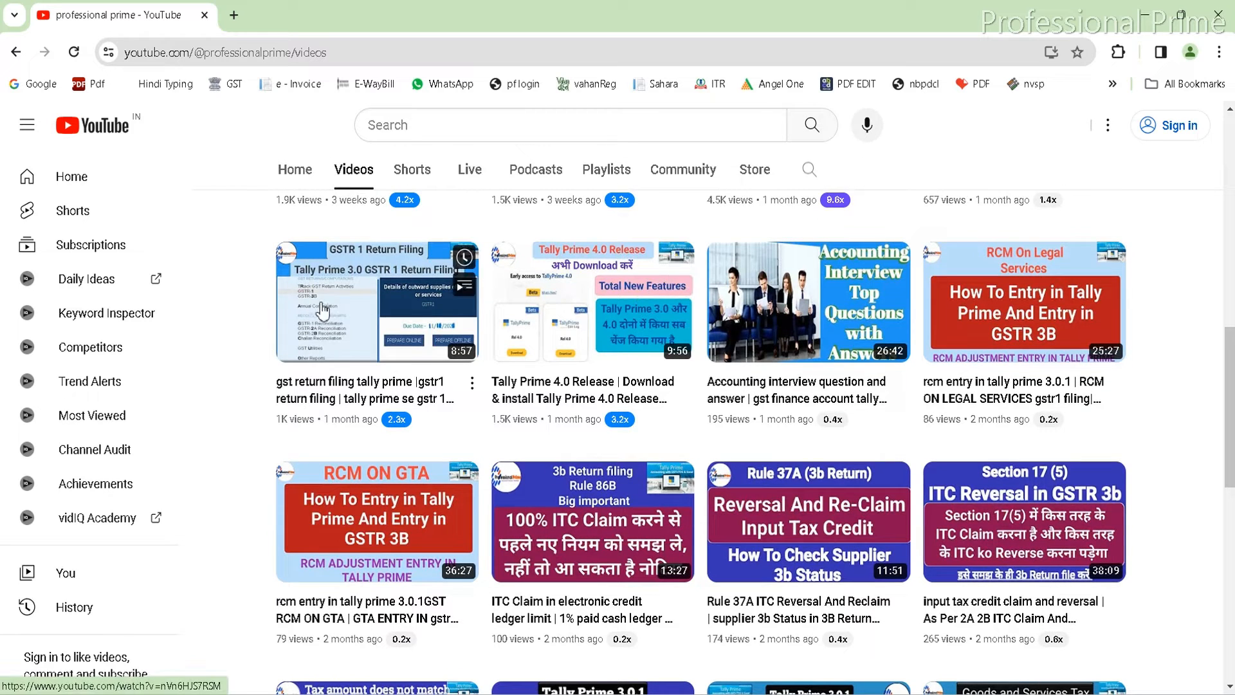
mouse_move(323, 331)
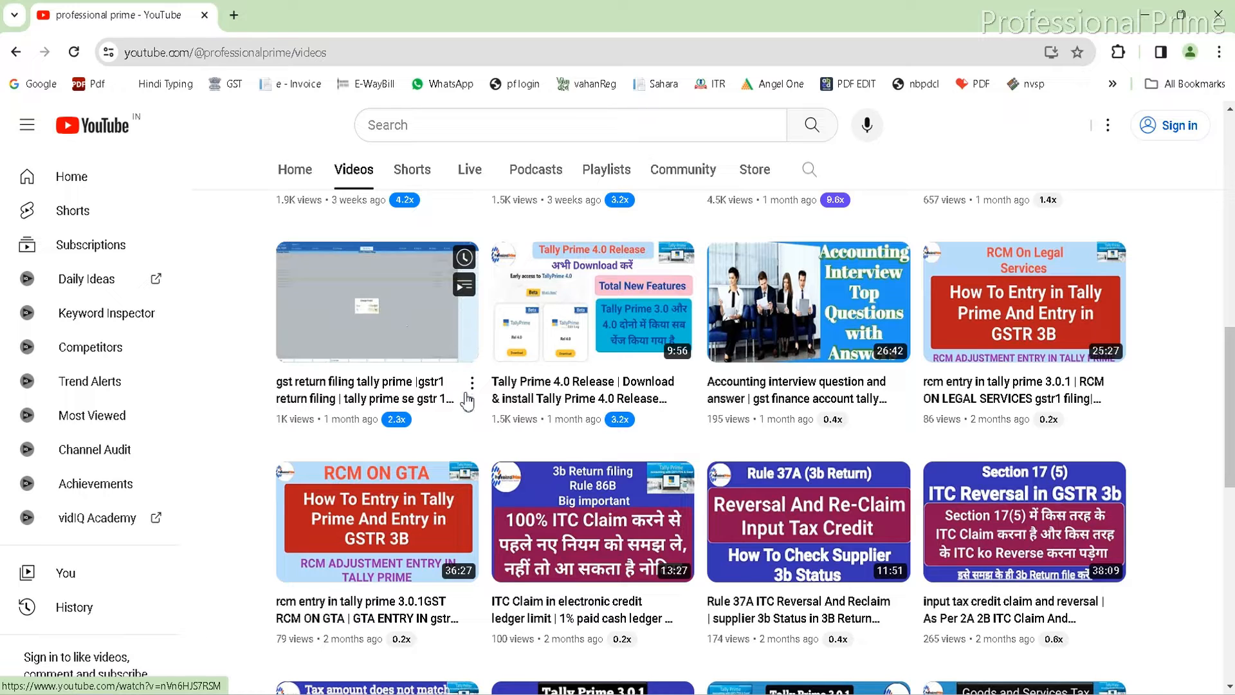
mouse_move(1026, 418)
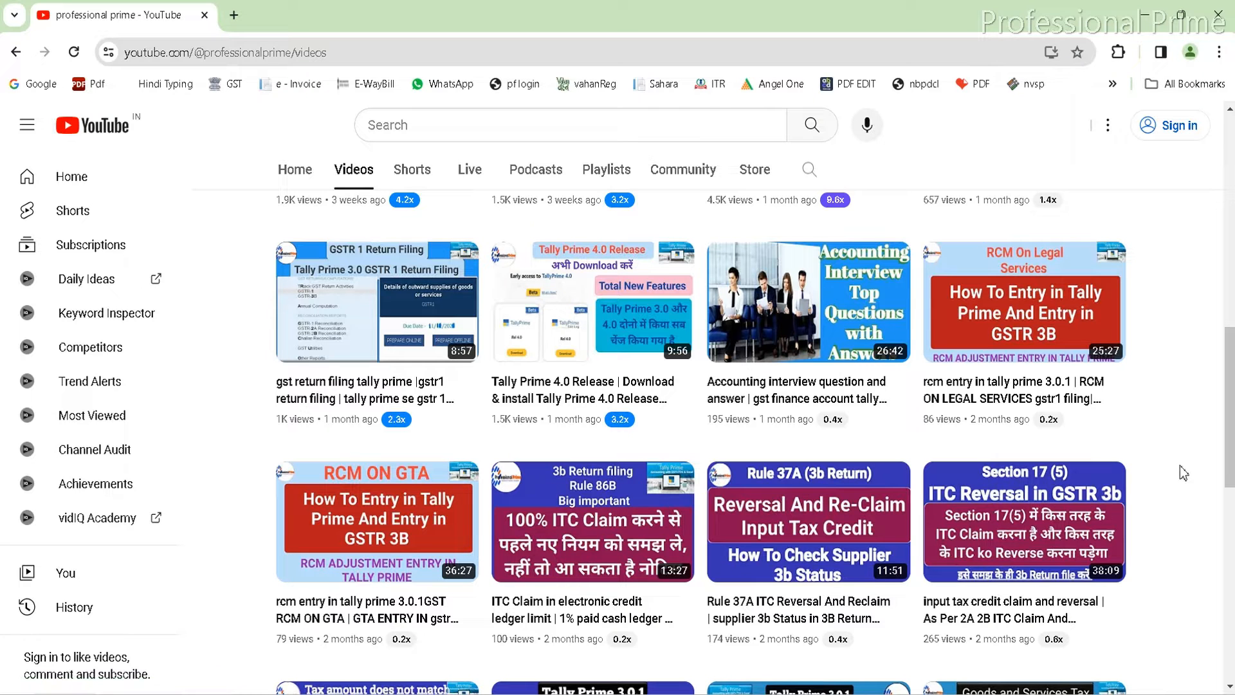
scroll(1183, 472, down, 4)
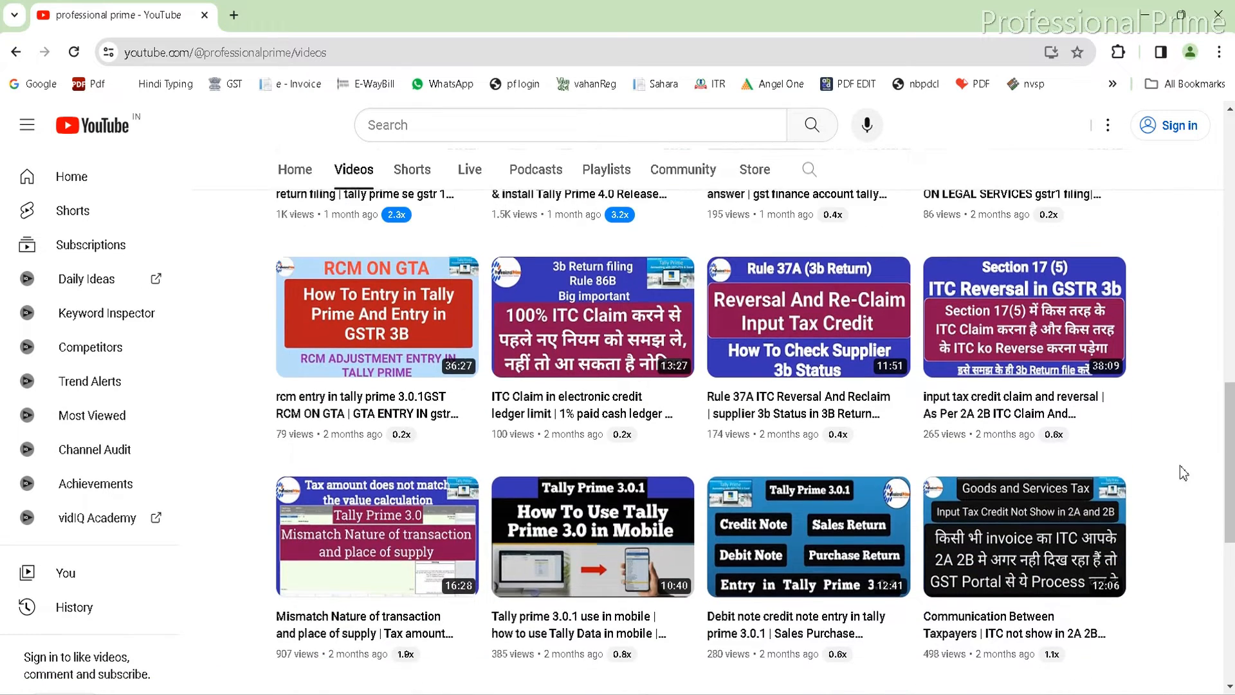
scroll(1184, 473, down, 2)
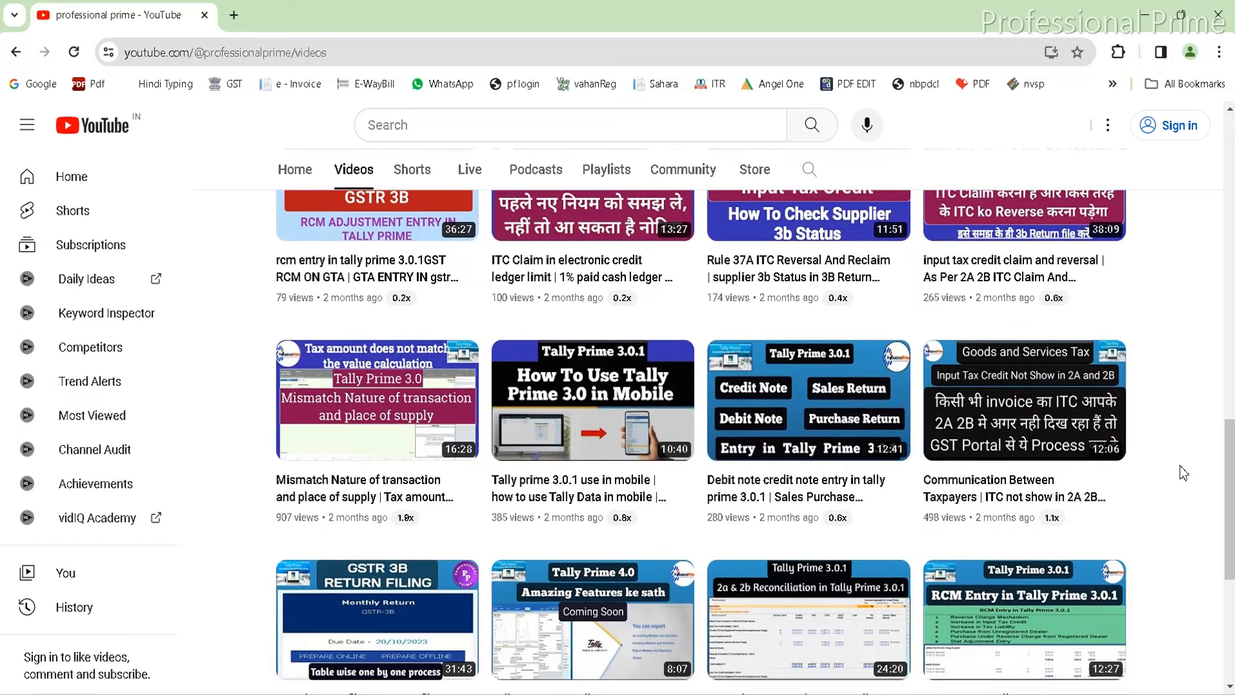
mouse_move(313, 456)
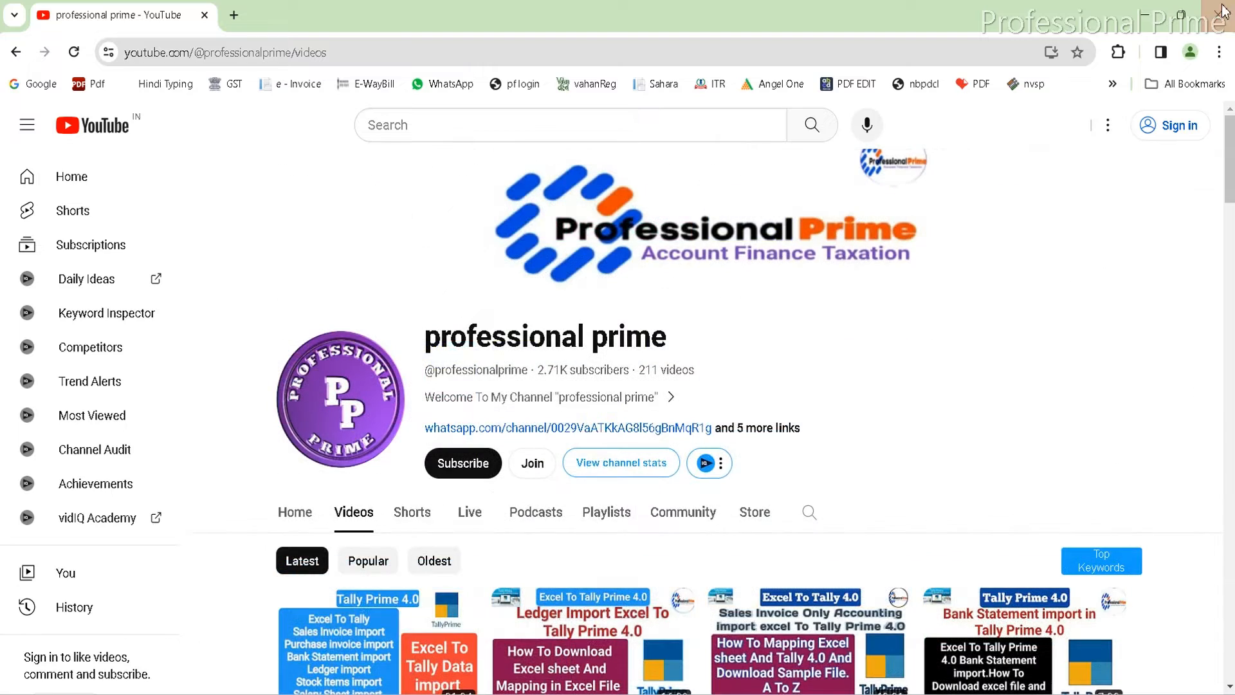
Step: Close the browser and return to the Gateway of Tally in TallyPrime, declining to quit the program
click(1221, 11)
key(Escape)
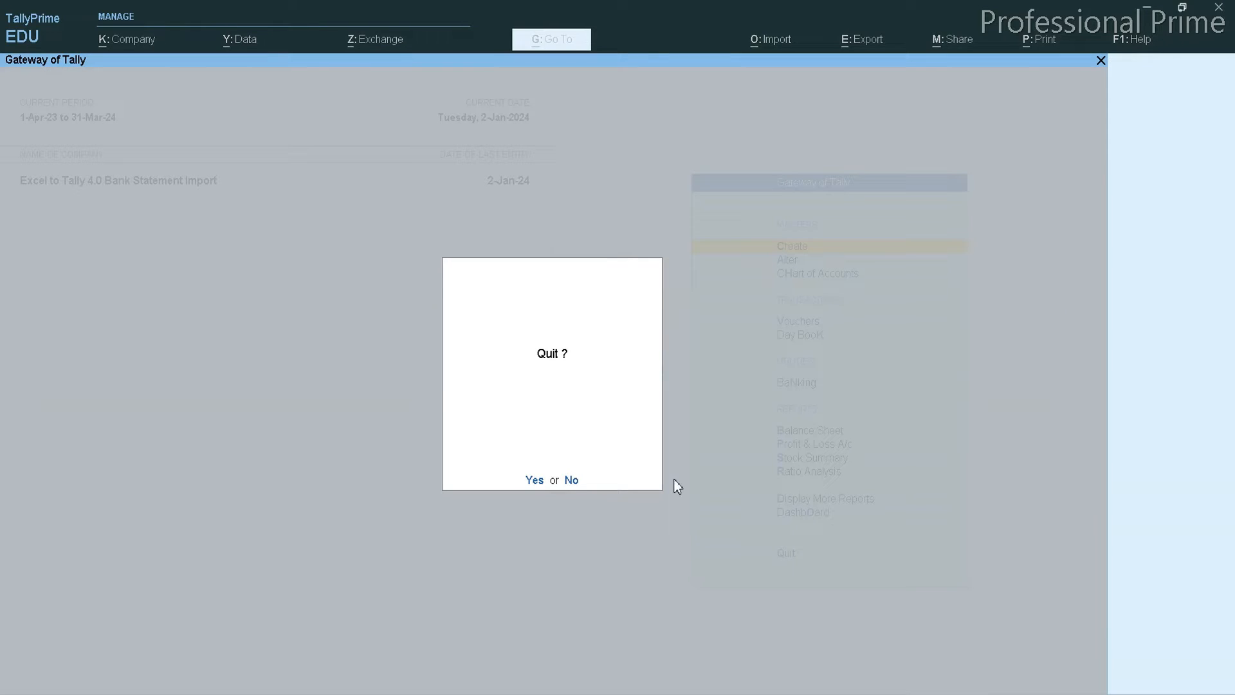
key(n)
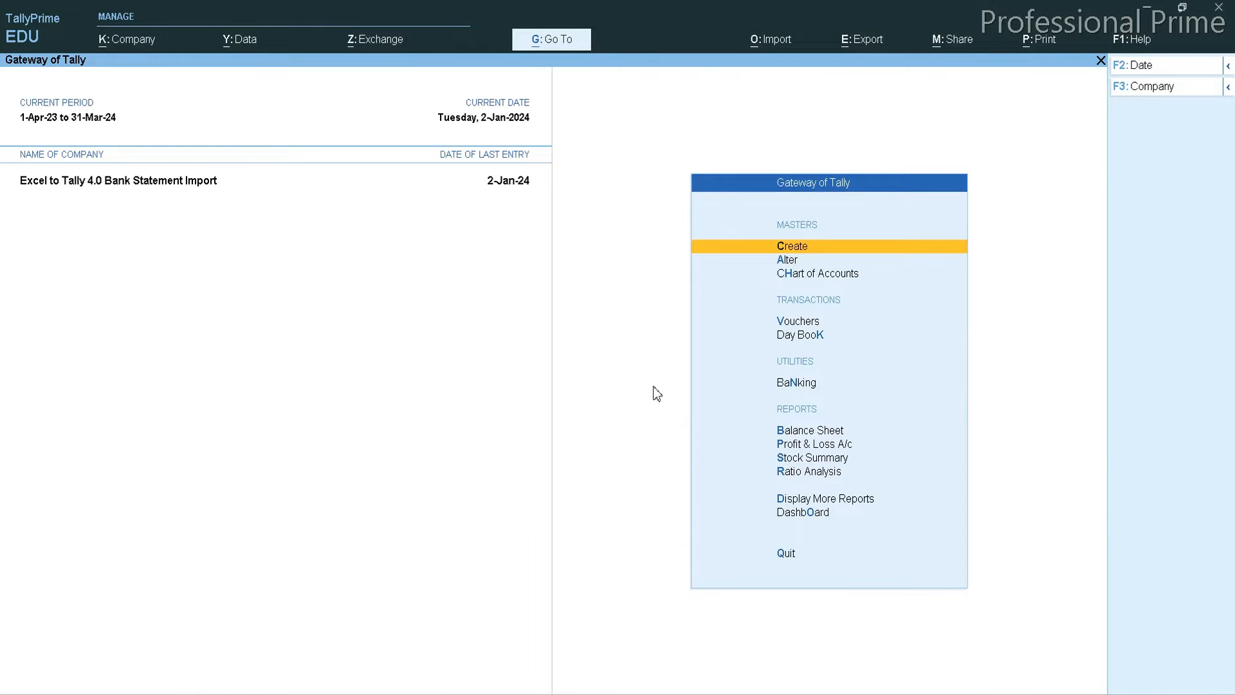
Step: Open the sample Excel file export for transactions from the import management options
click(785, 41)
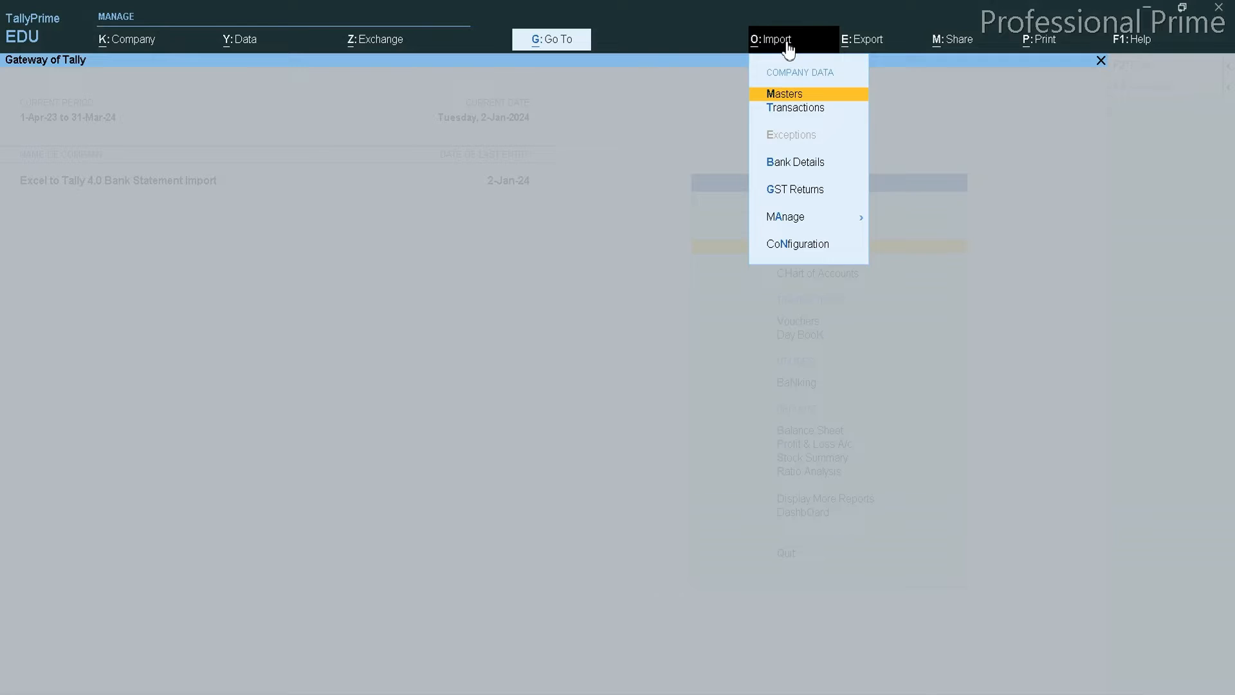
click(800, 220)
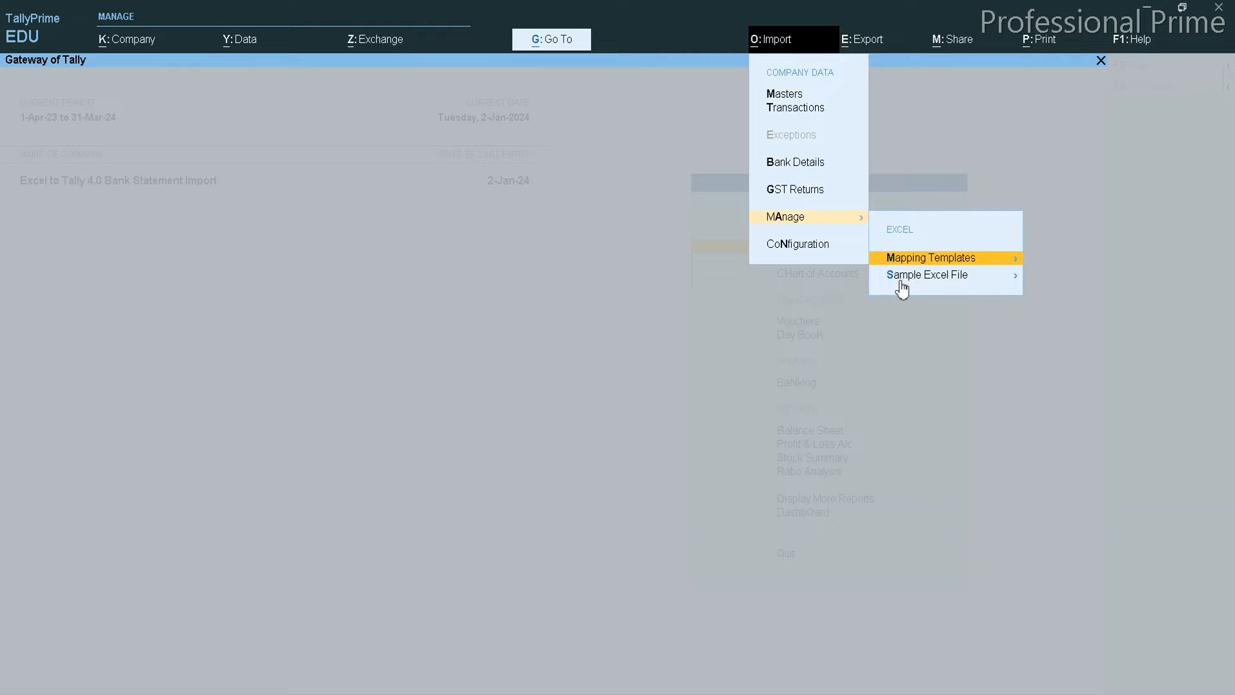
click(941, 278)
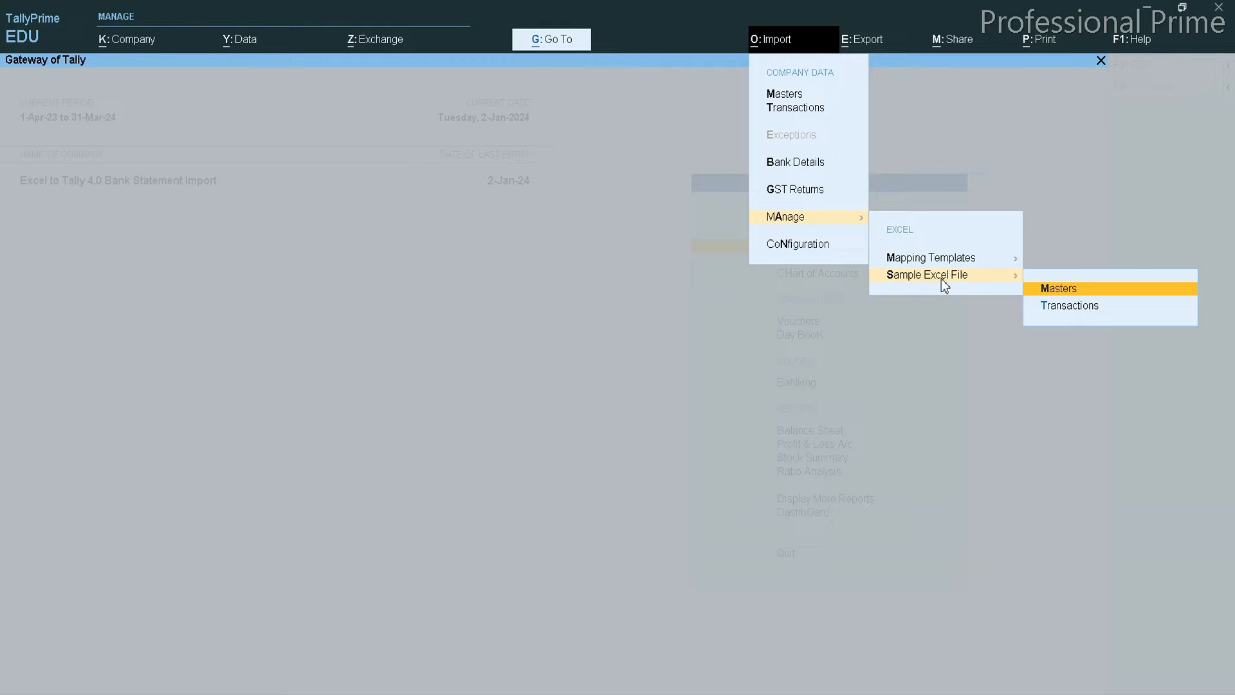
click(1069, 305)
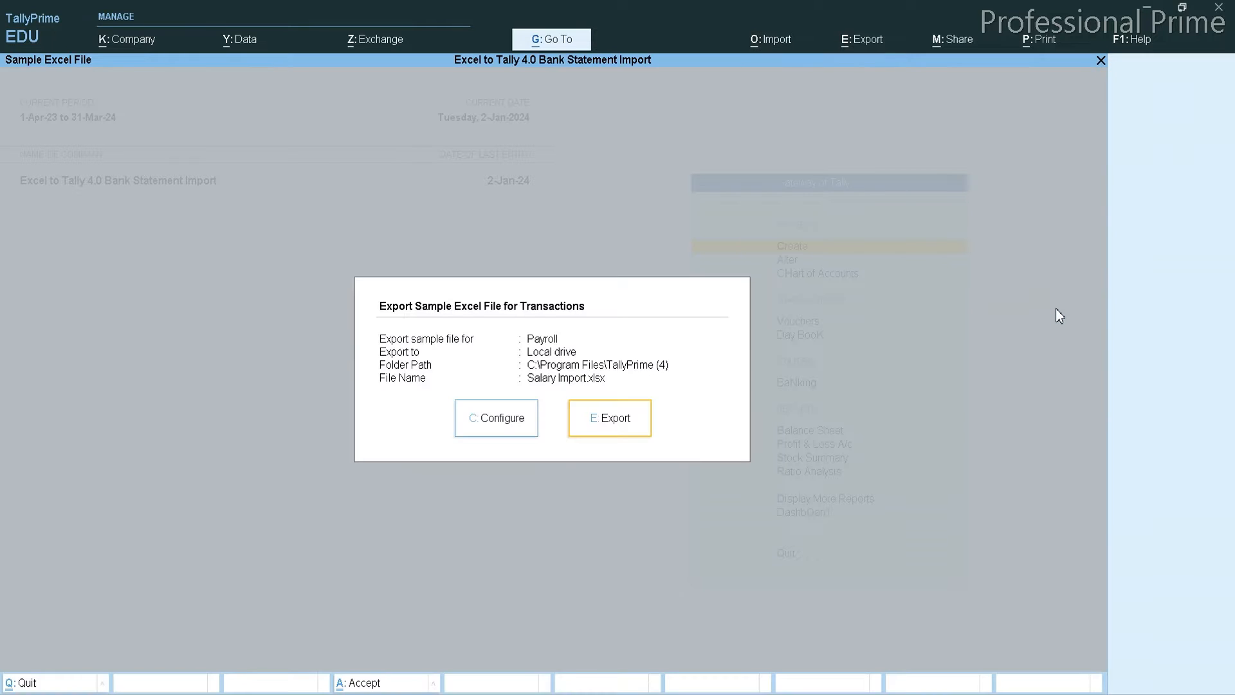
Step: Configure the sample file export for All Accounting Vouchers
click(497, 417)
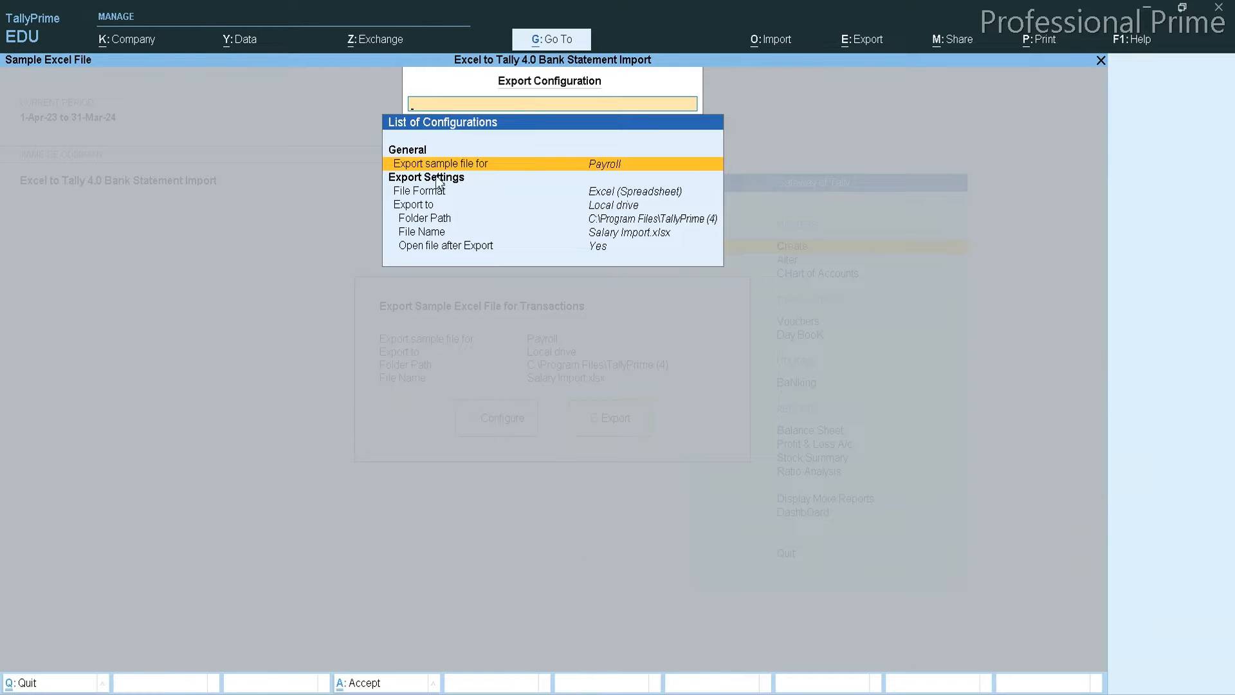
click(529, 167)
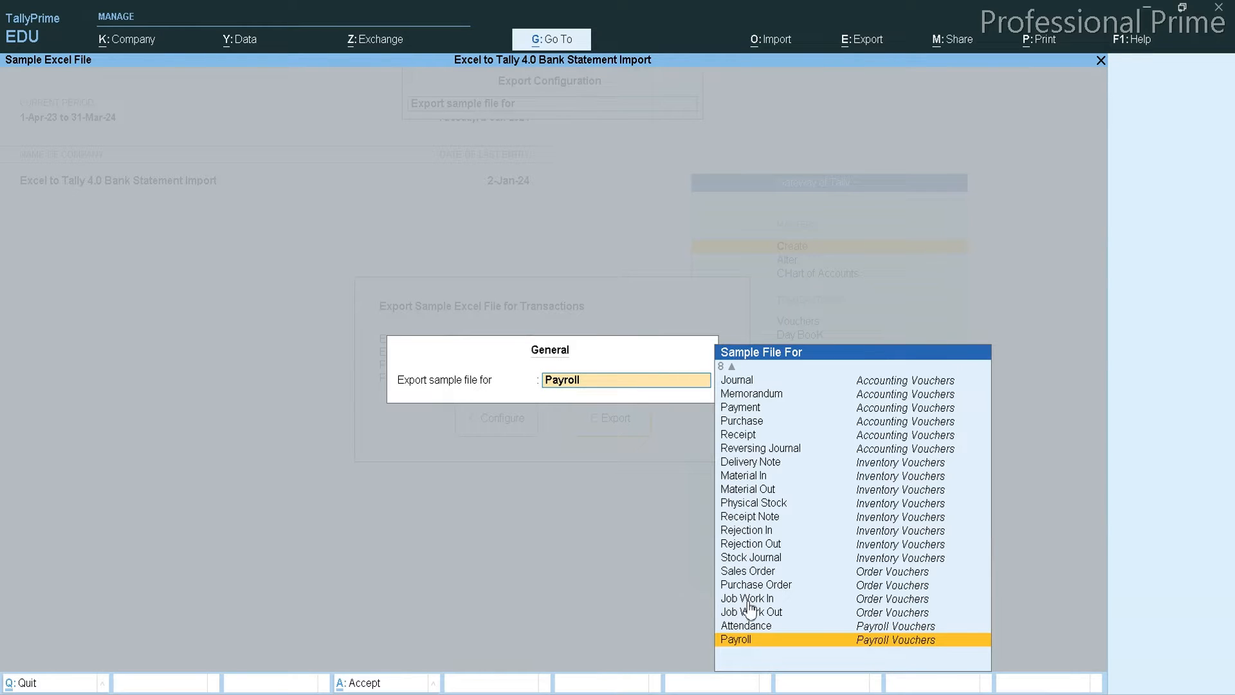
scroll(749, 608, up, 20)
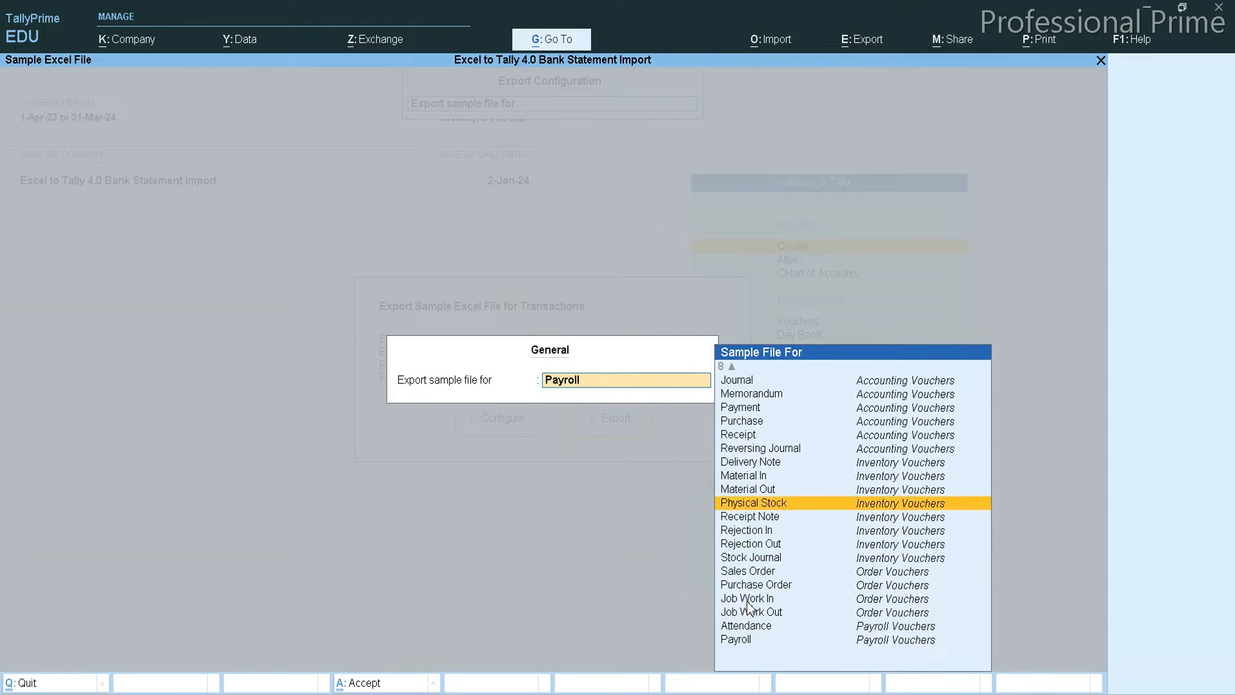
scroll(749, 608, down, 8)
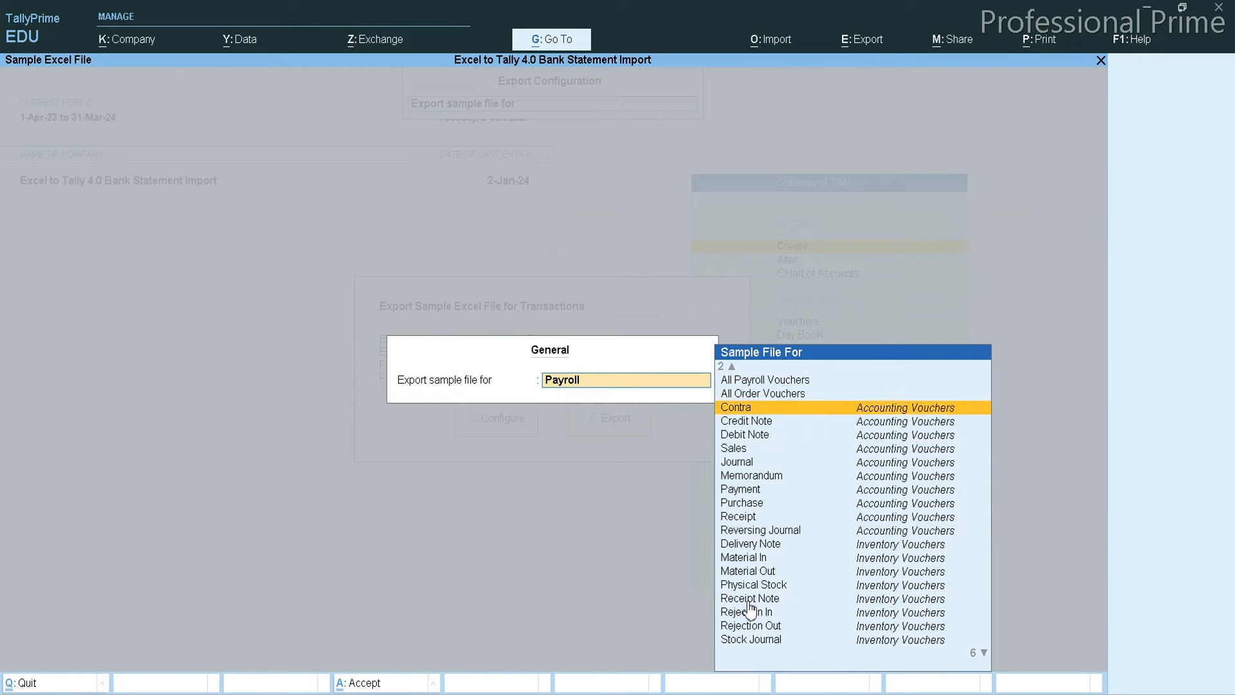
scroll(749, 607, up, 8)
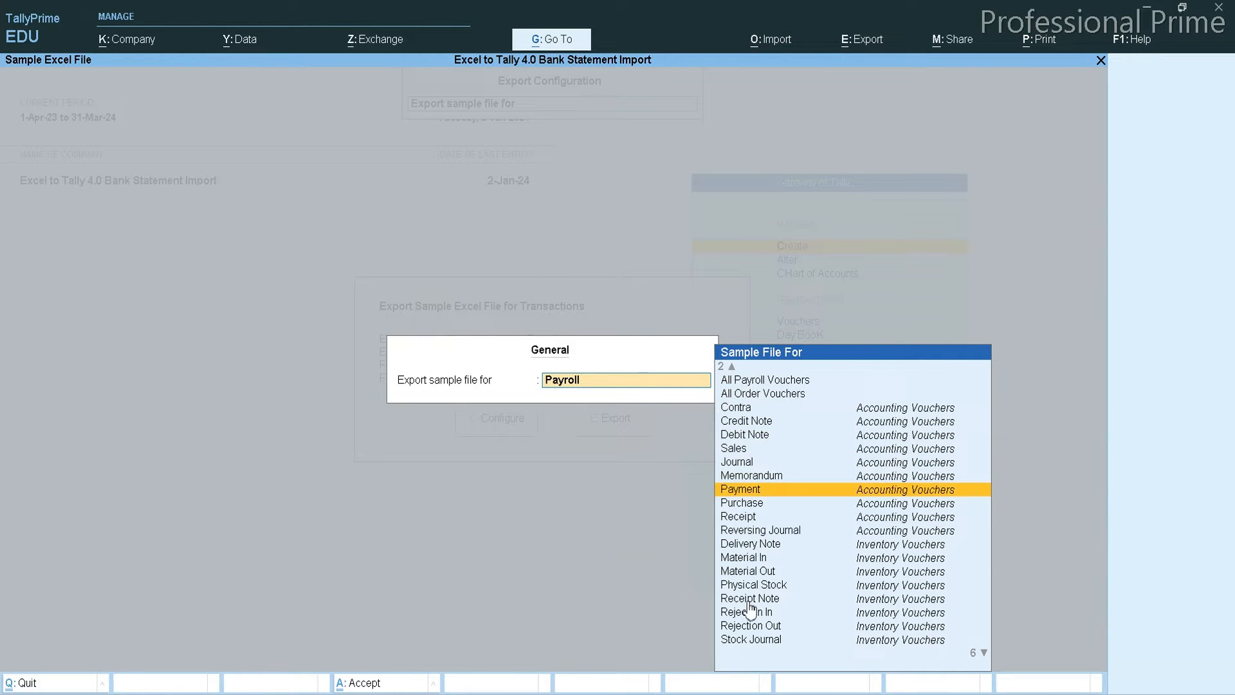
scroll(749, 607, up, 2)
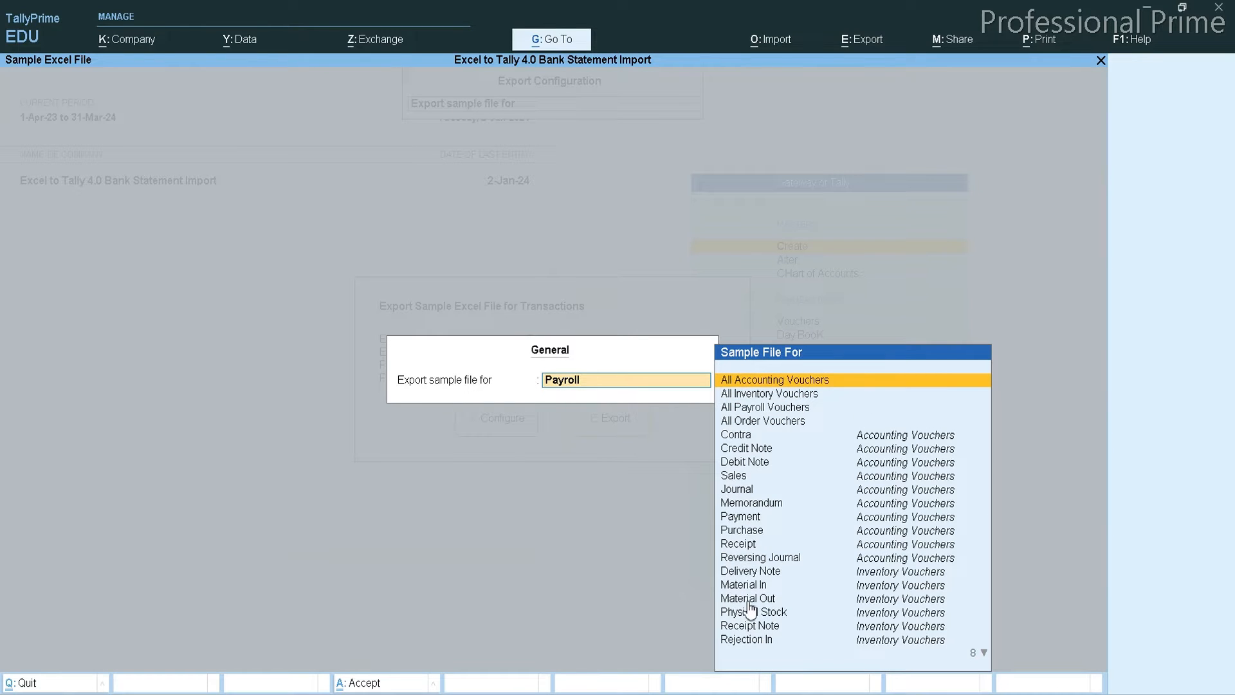
key(Return)
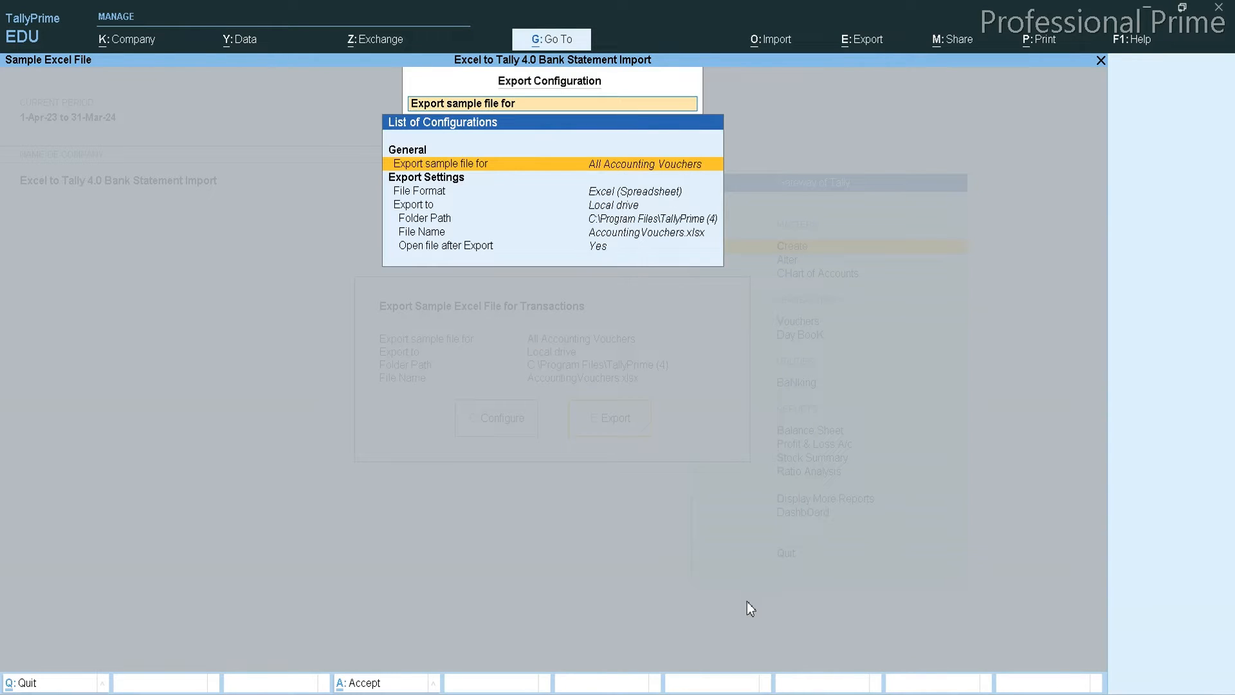
Step: Set the sample file's export folder path to the Desktop folder, choosing it from the drive list
key(Down)
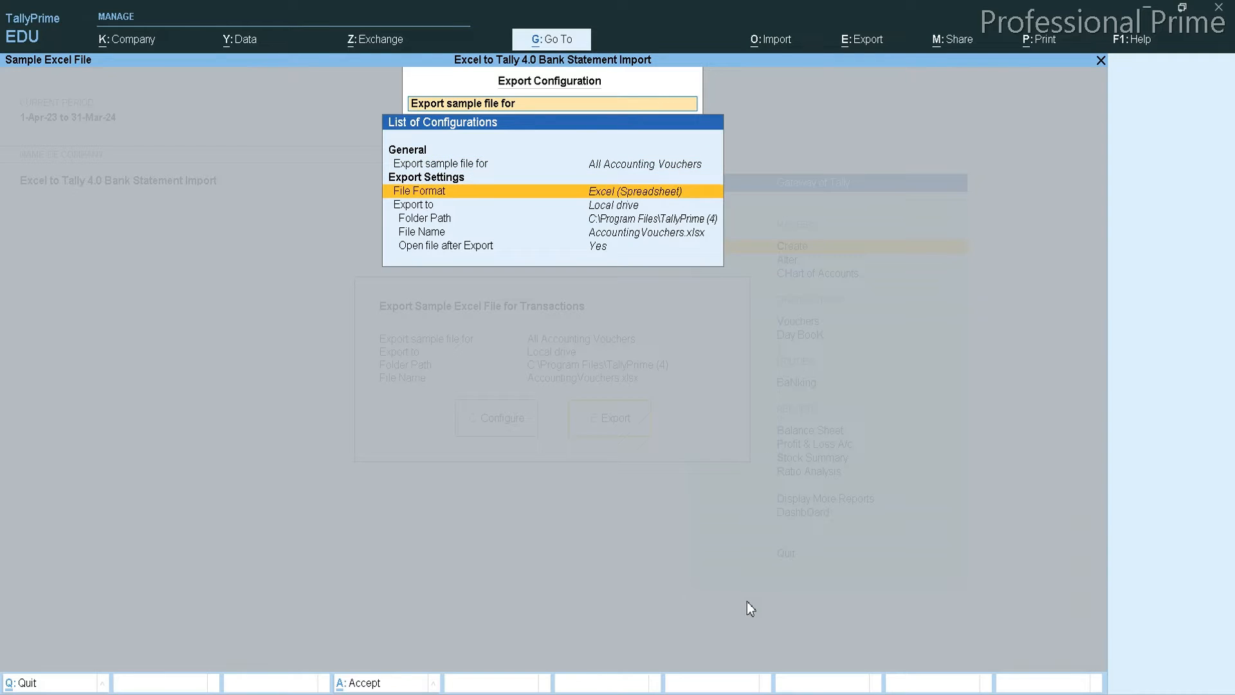
key(Down)
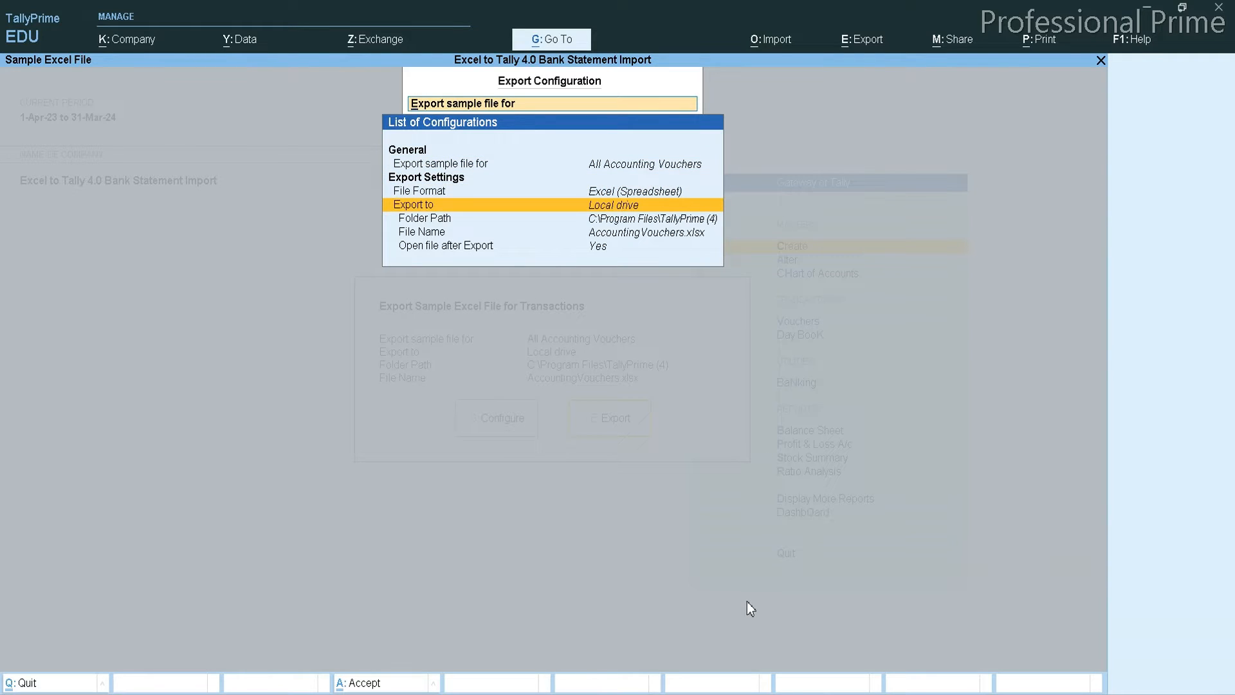
key(Down)
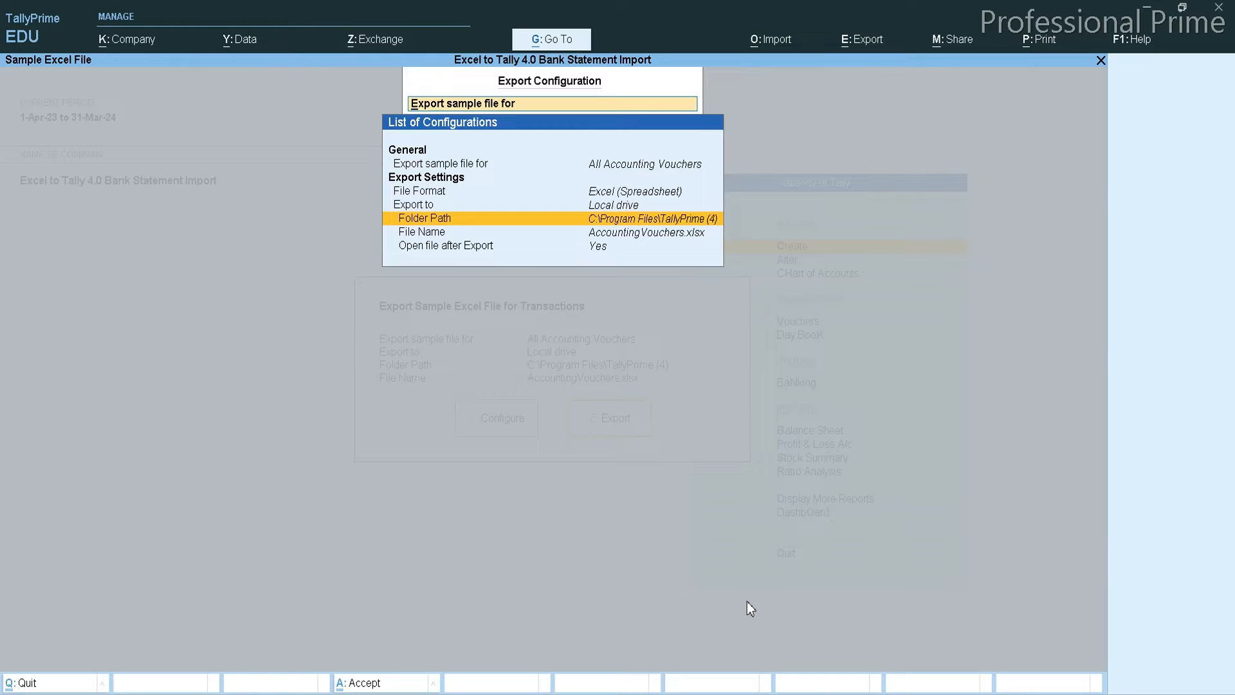
key(Return)
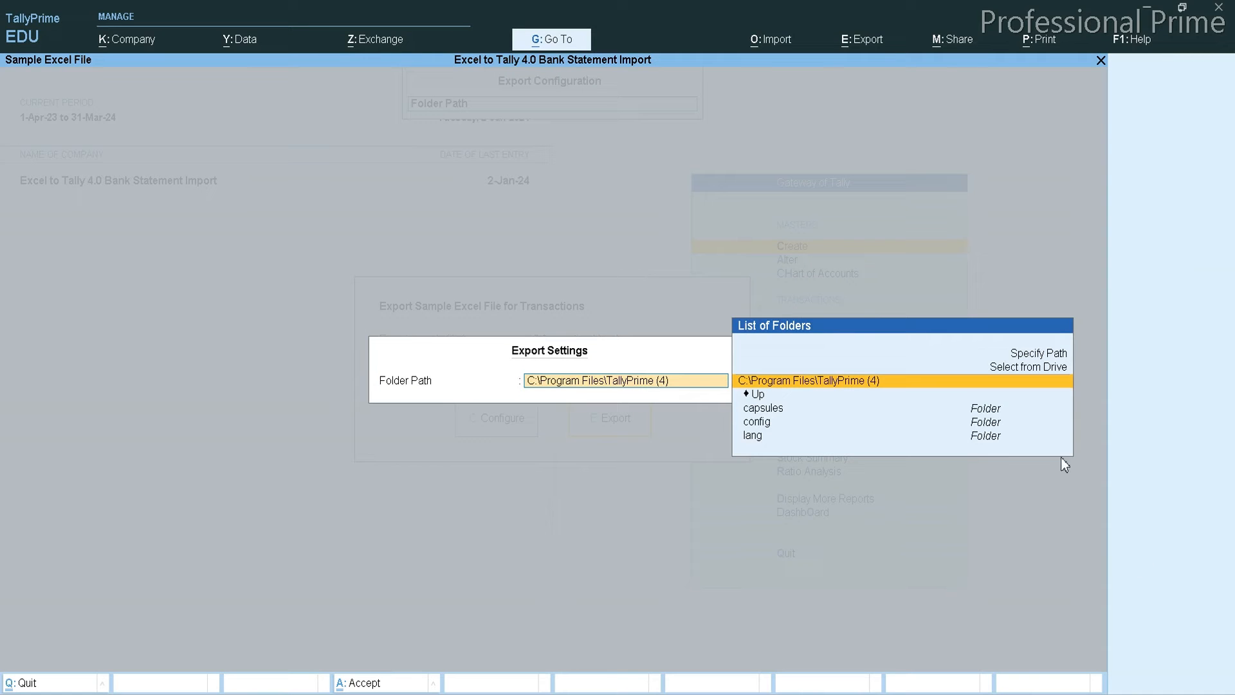
click(1029, 370)
key(Down)
key(Down)
key(Down)
key(Down)
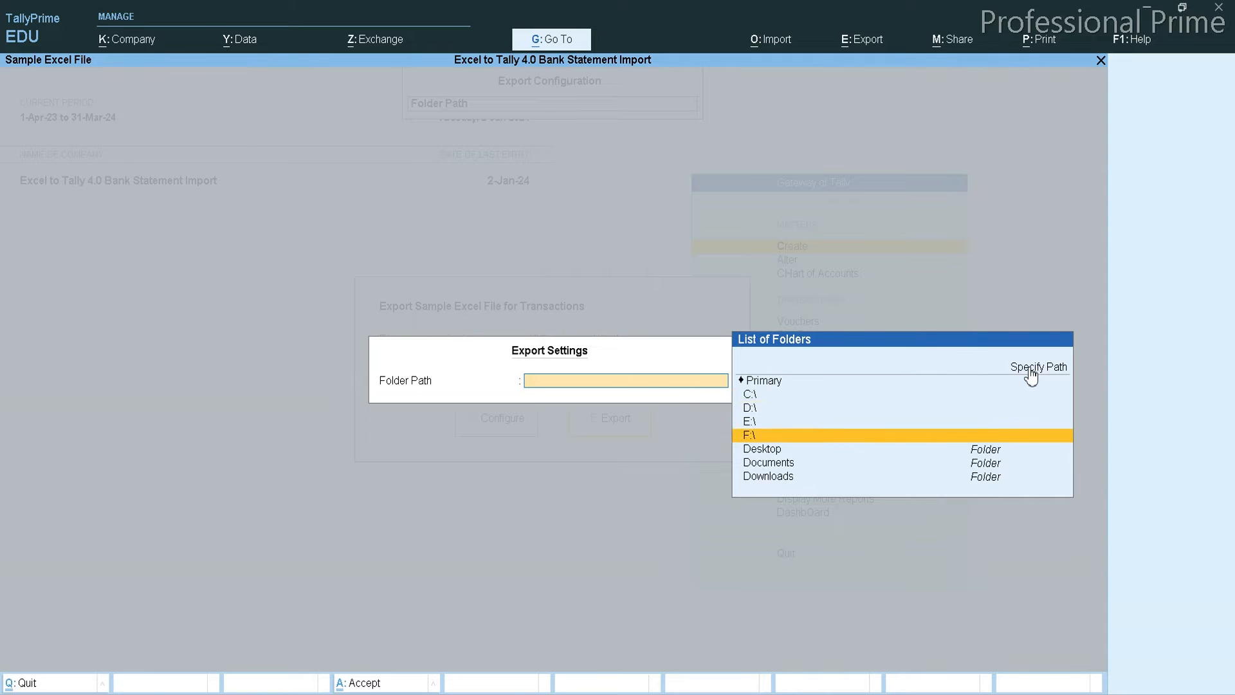
key(Return)
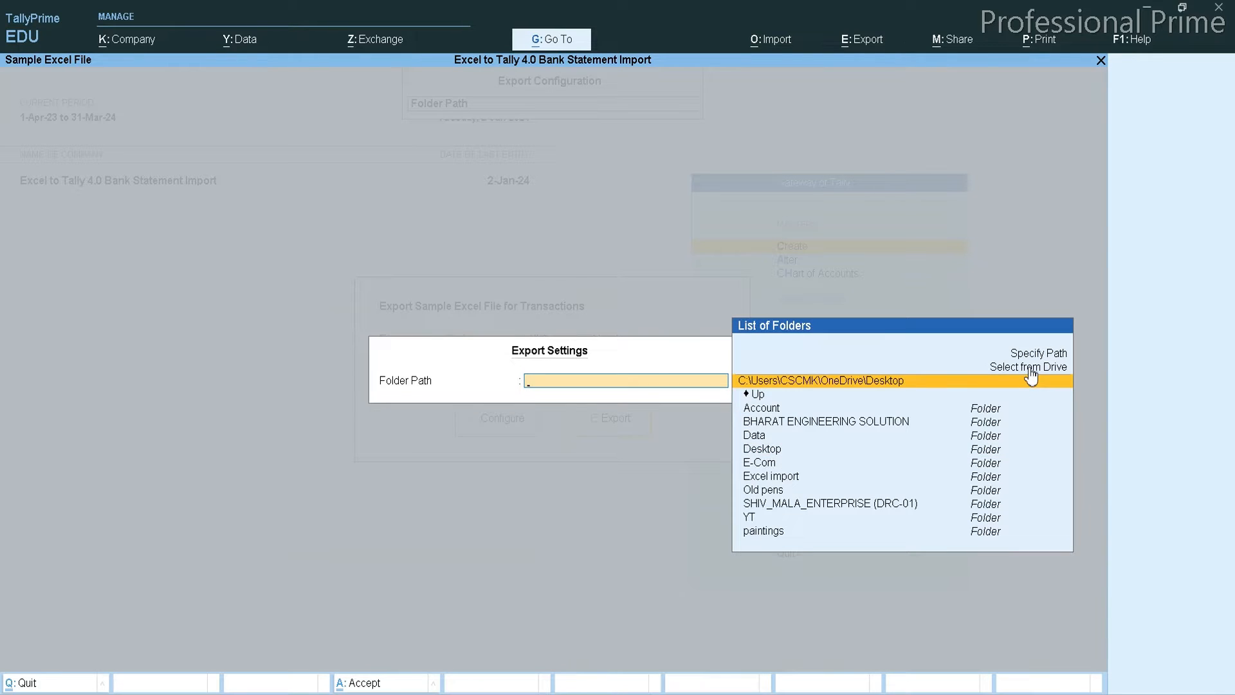
key(Return)
Step: Check the Bank Statement import workbook and its folder, and accept AccountingVouchers.xlsx as the export file name in TallyPrime
key(Down)
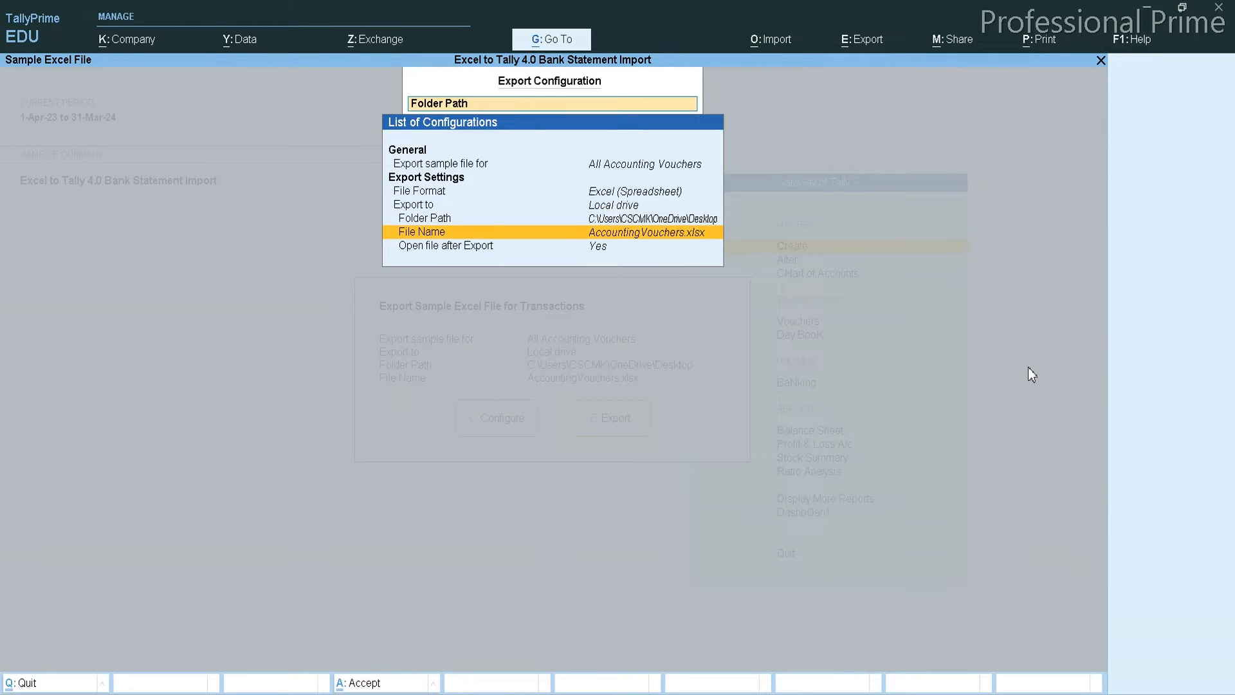
key(Return)
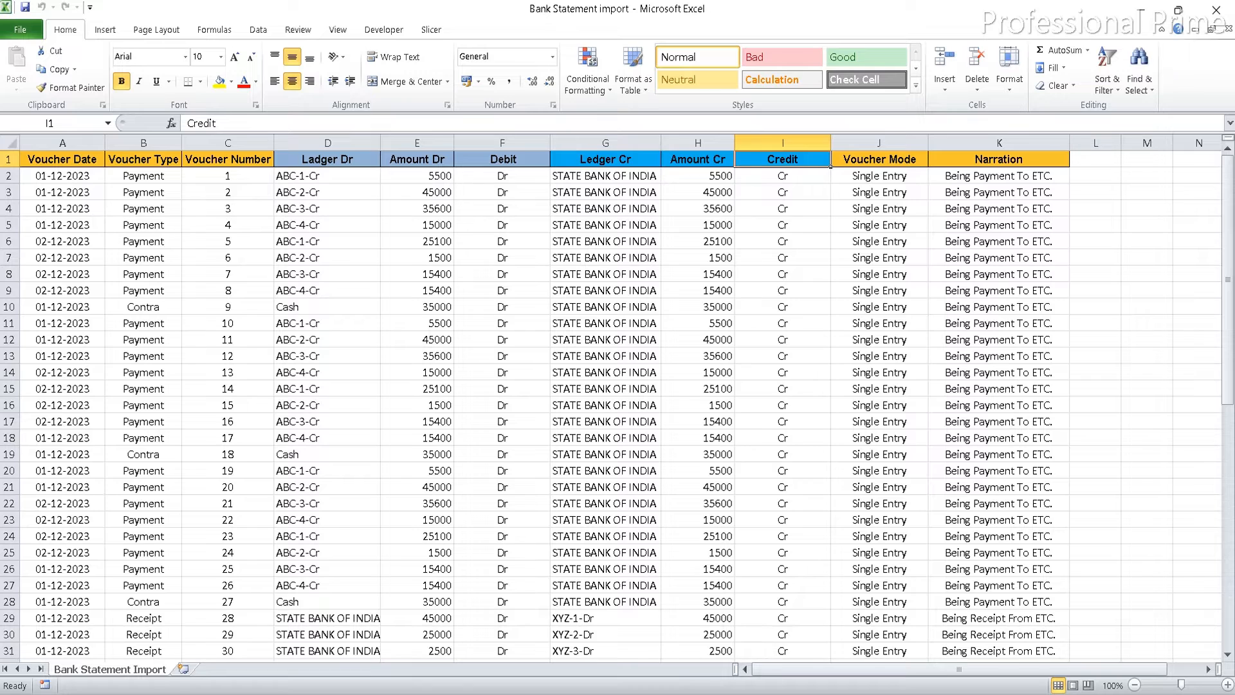
mouse_move(796, 693)
click(796, 627)
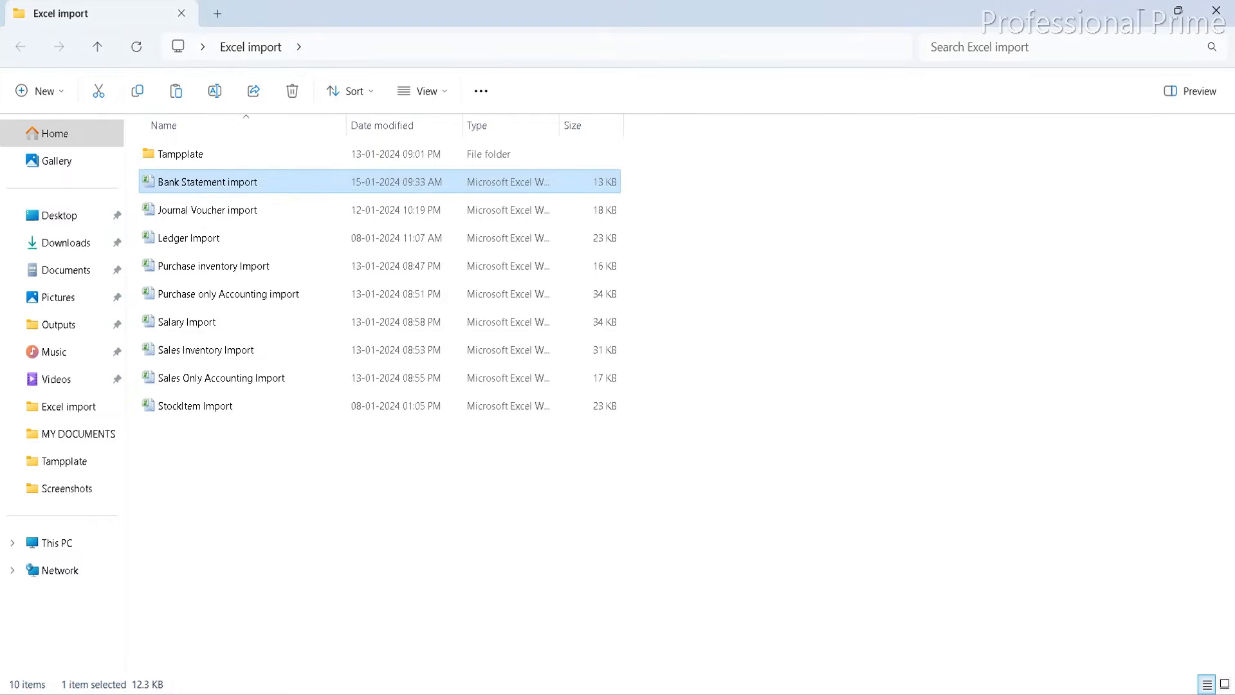
mouse_move(761, 694)
click(761, 618)
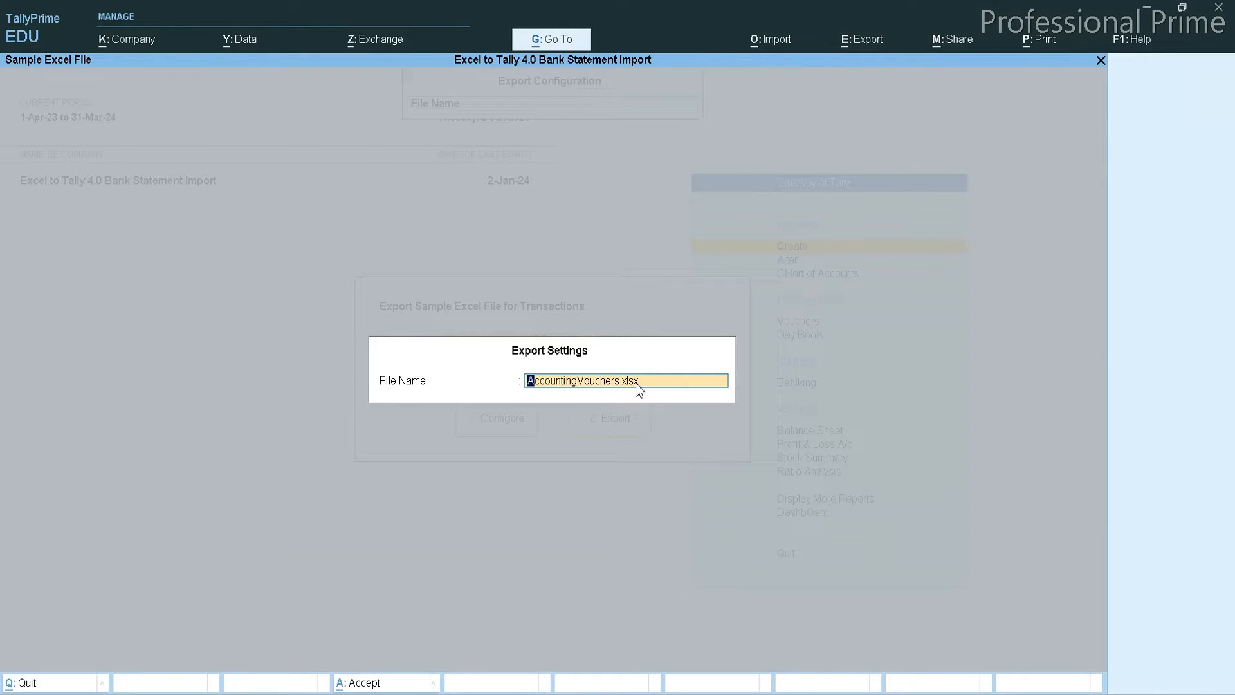
key(Return)
key(Down)
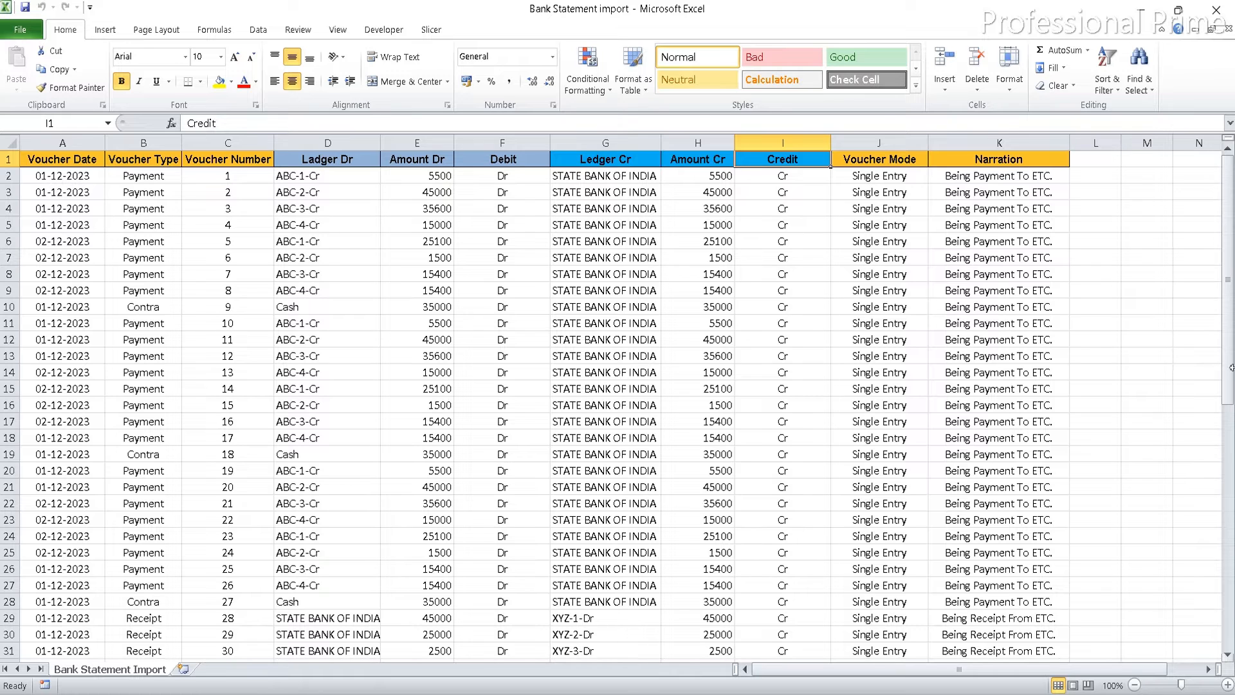
Step: Look through the voucher rows of the Bank Statement import workbook in Excel and return to TallyPrime
click(1230, 455)
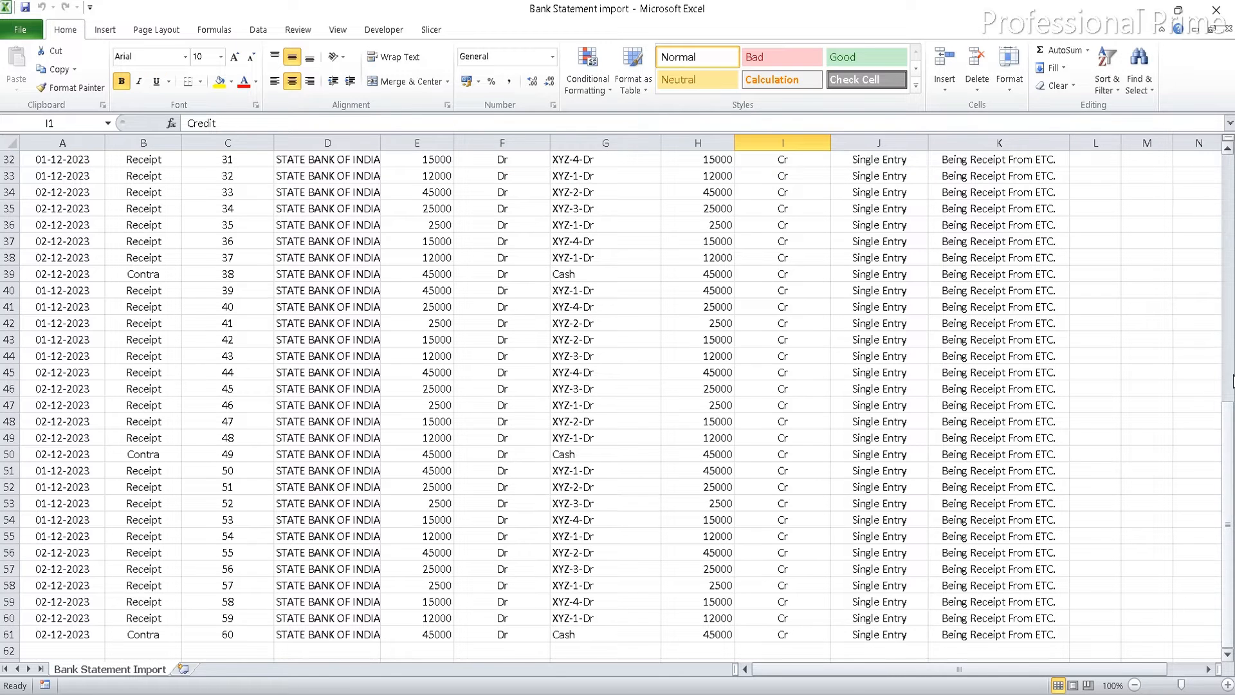
click(1231, 347)
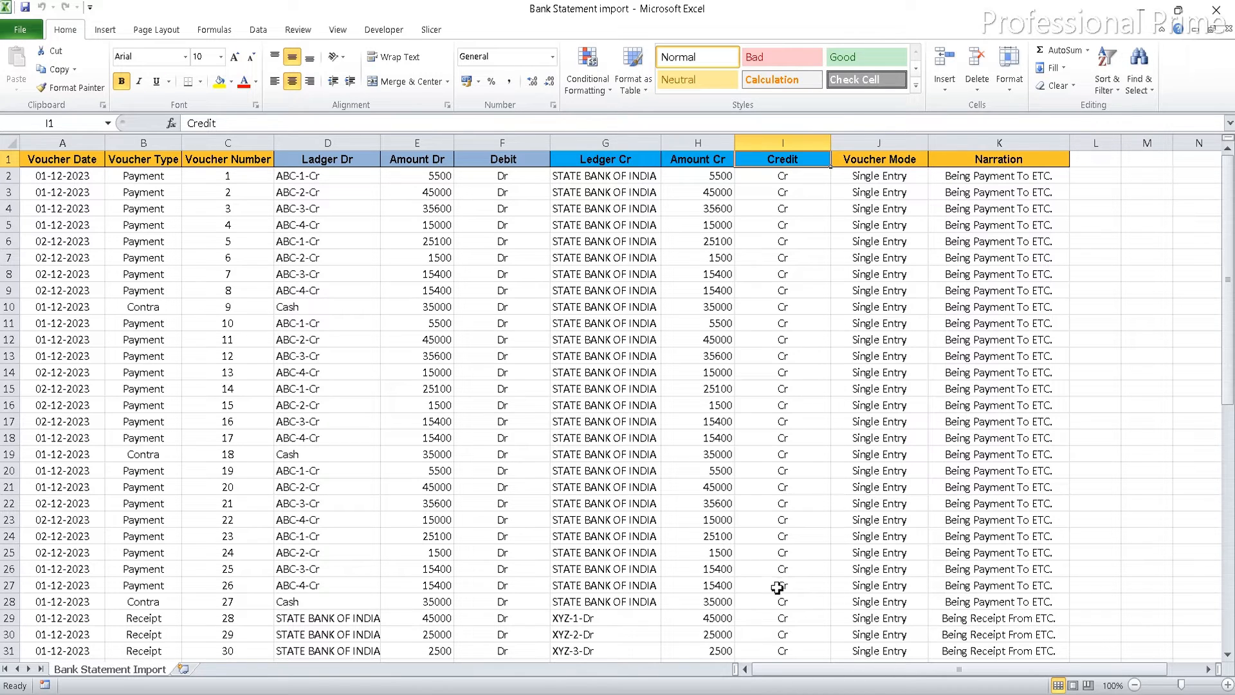
click(757, 693)
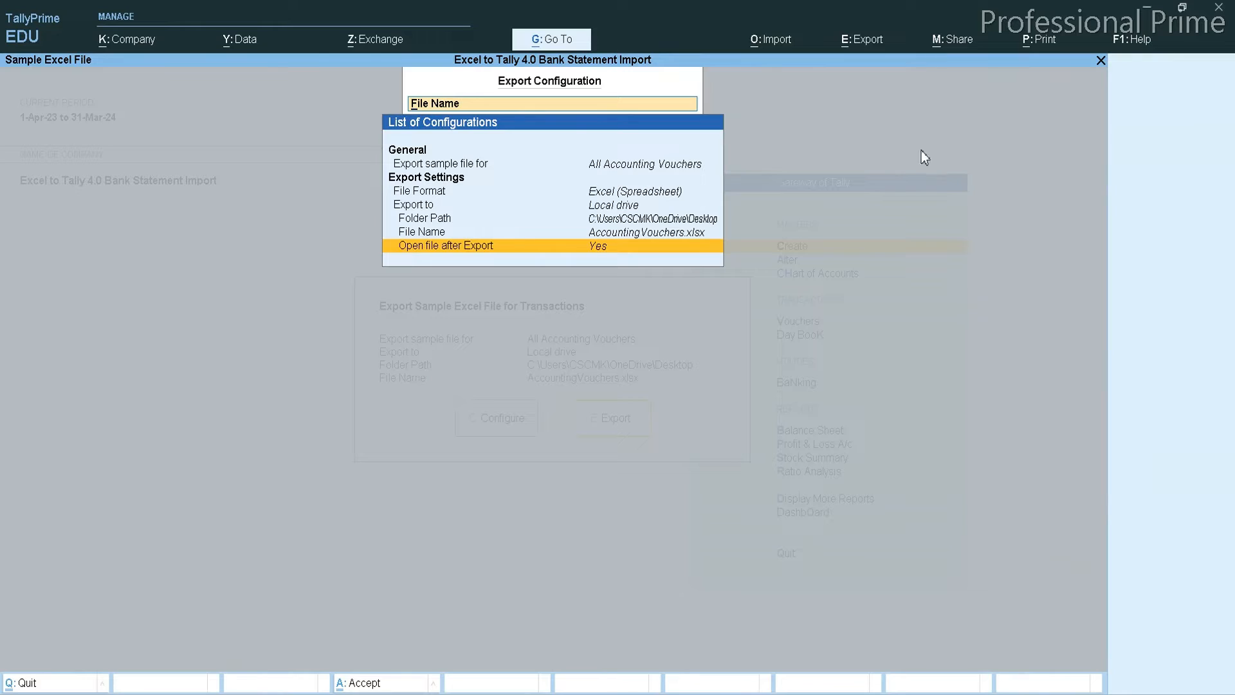
Step: Start creating an Excel mapping template for transactions from the import management options
click(769, 42)
key(Down)
key(Down)
key(Down)
key(Down)
key(Return)
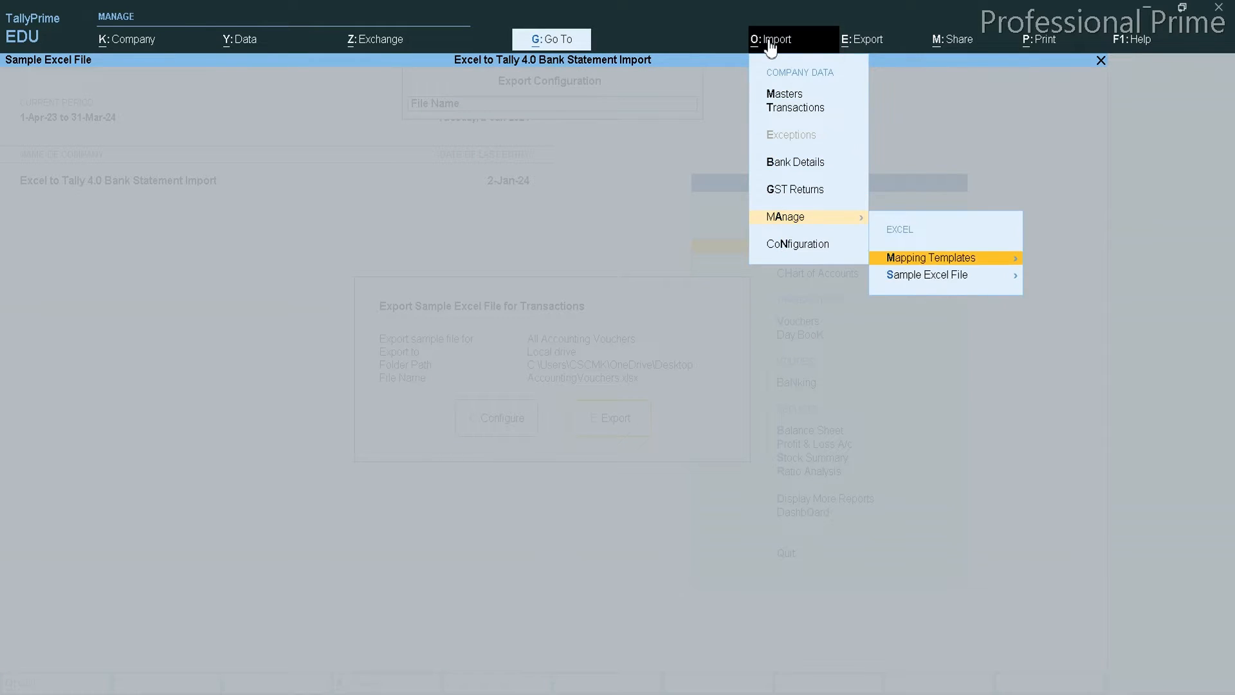
key(Return)
key(Down)
key(Down)
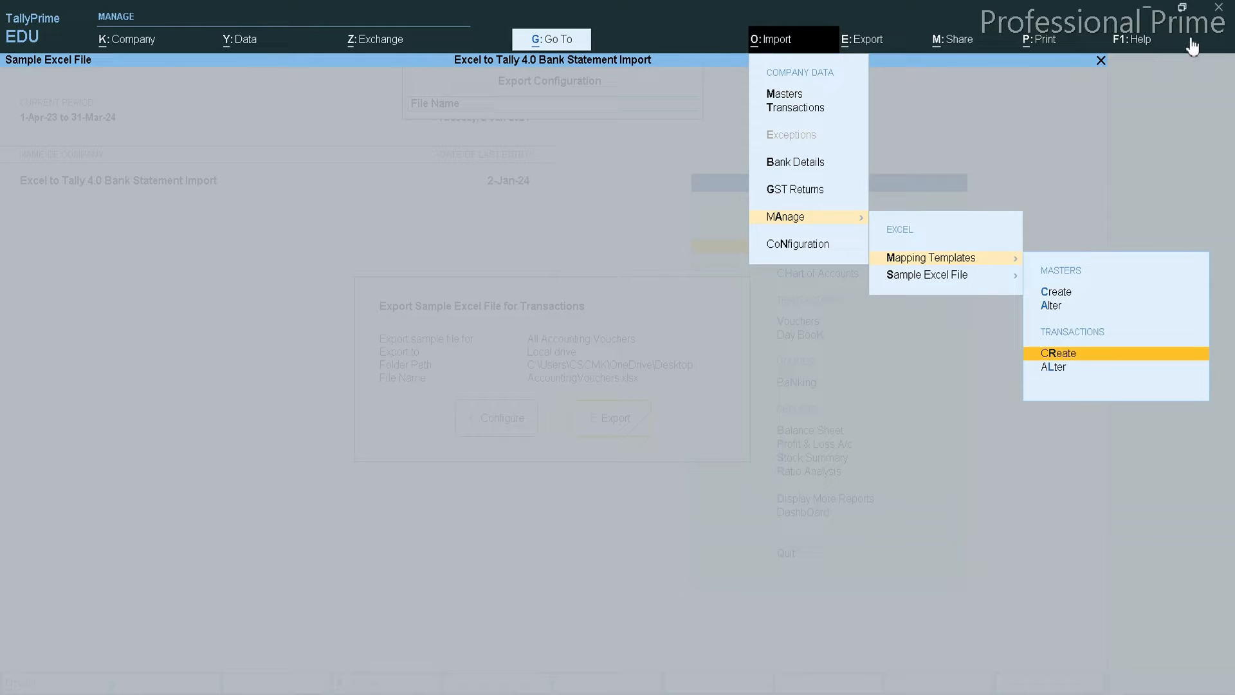
click(1099, 357)
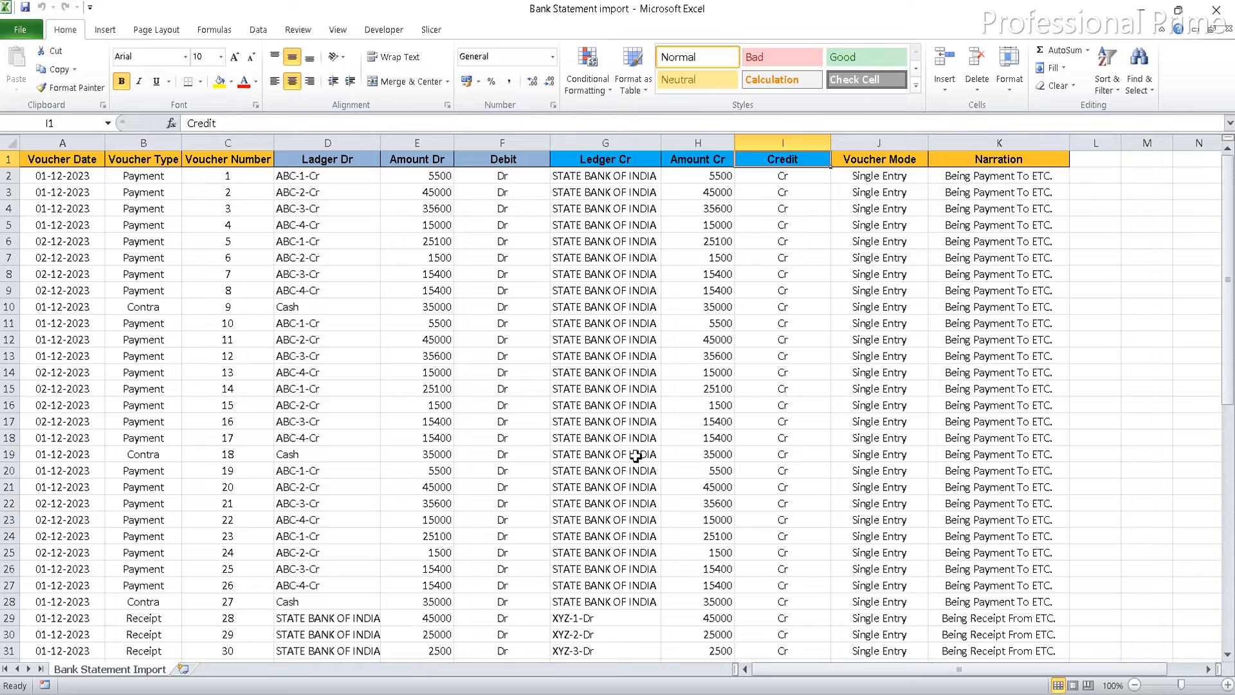
Step: Choose Bank Statement import.xlsx as the file to import and Bank Statement Import as its worksheet for the mapping template
click(763, 692)
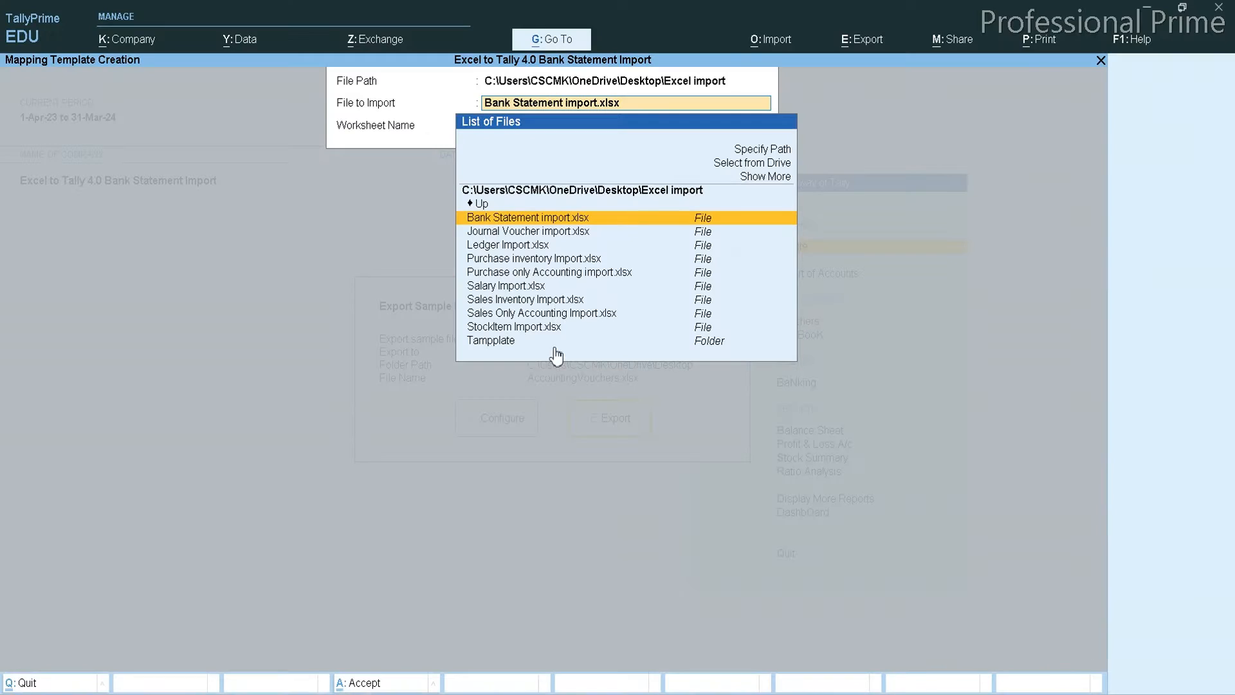
click(531, 218)
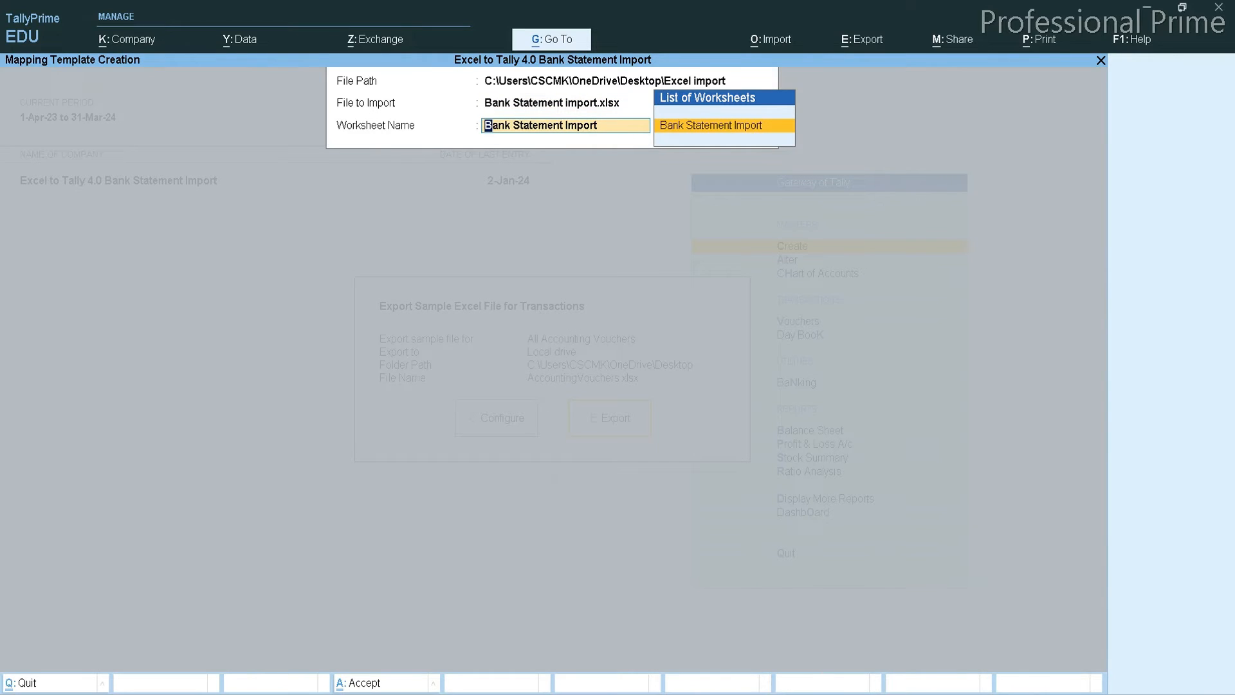
key(alt+Tab)
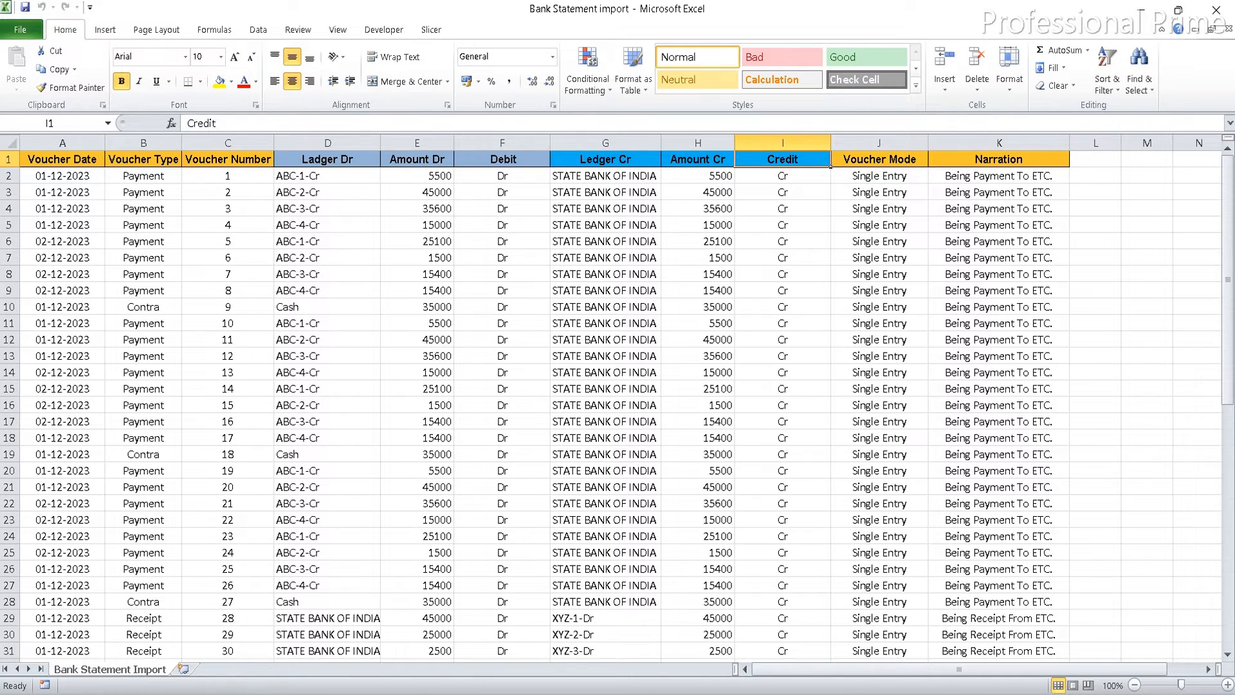
click(761, 693)
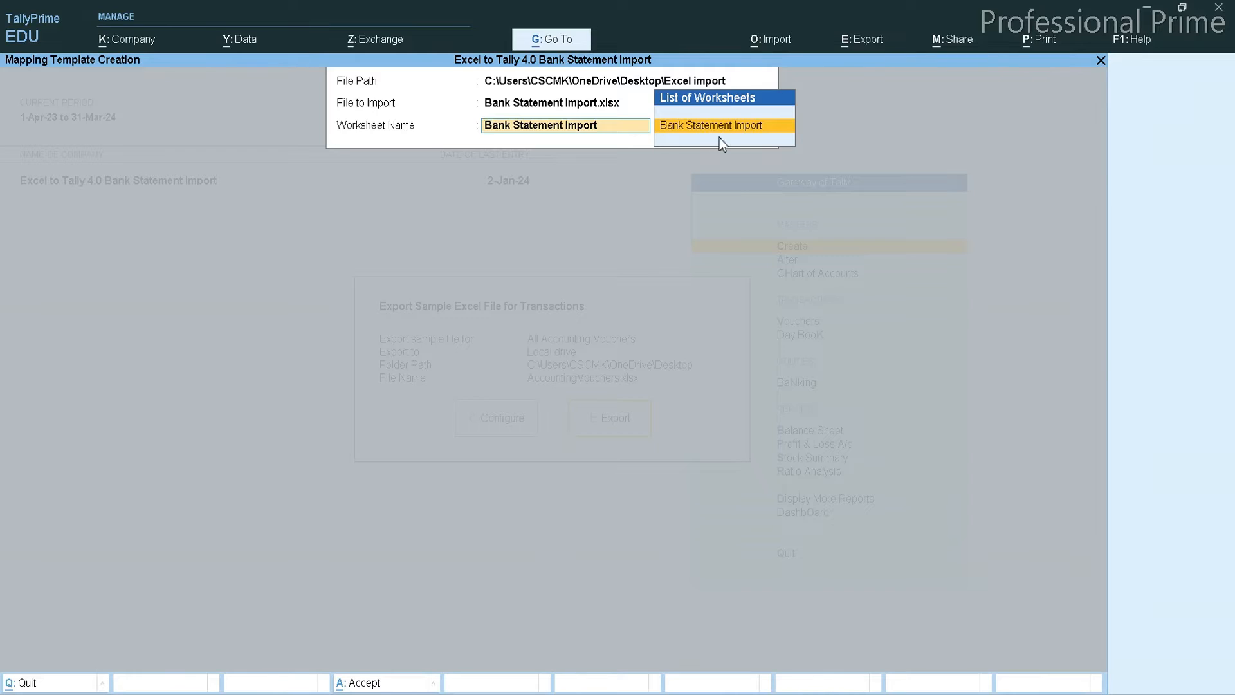
key(Return)
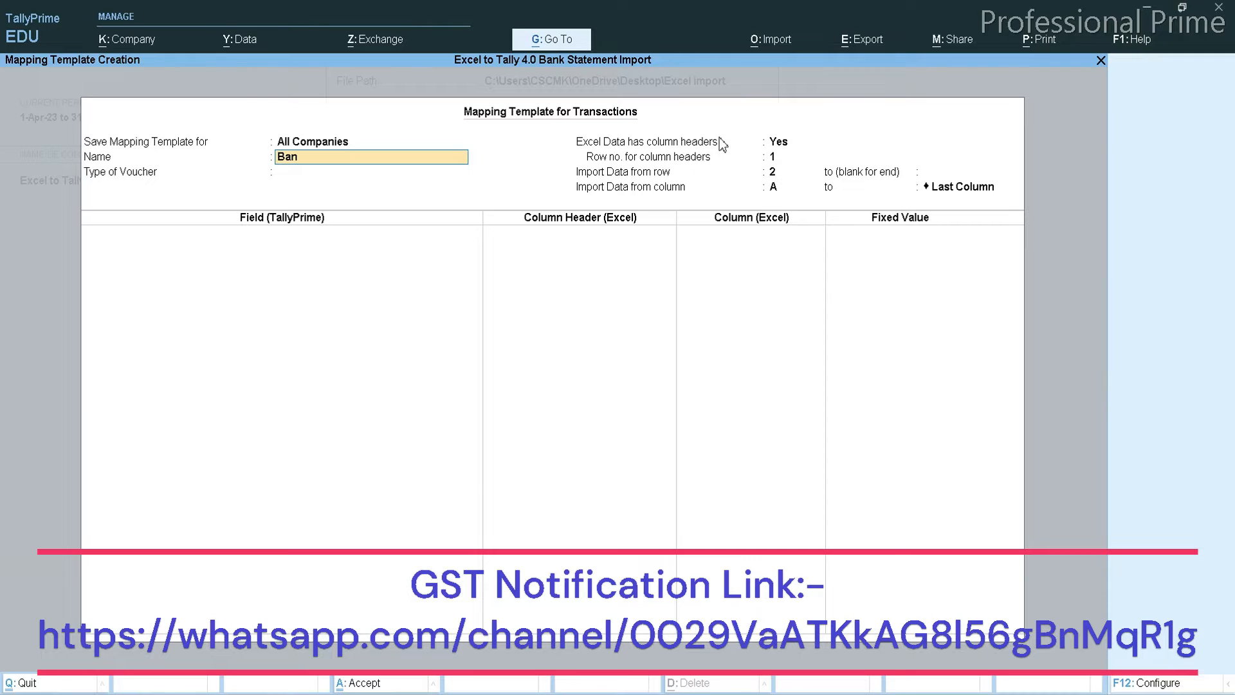
Step: Name the mapping template Ban Import and set its type of voucher to Accounting Vouchers
text(mport)
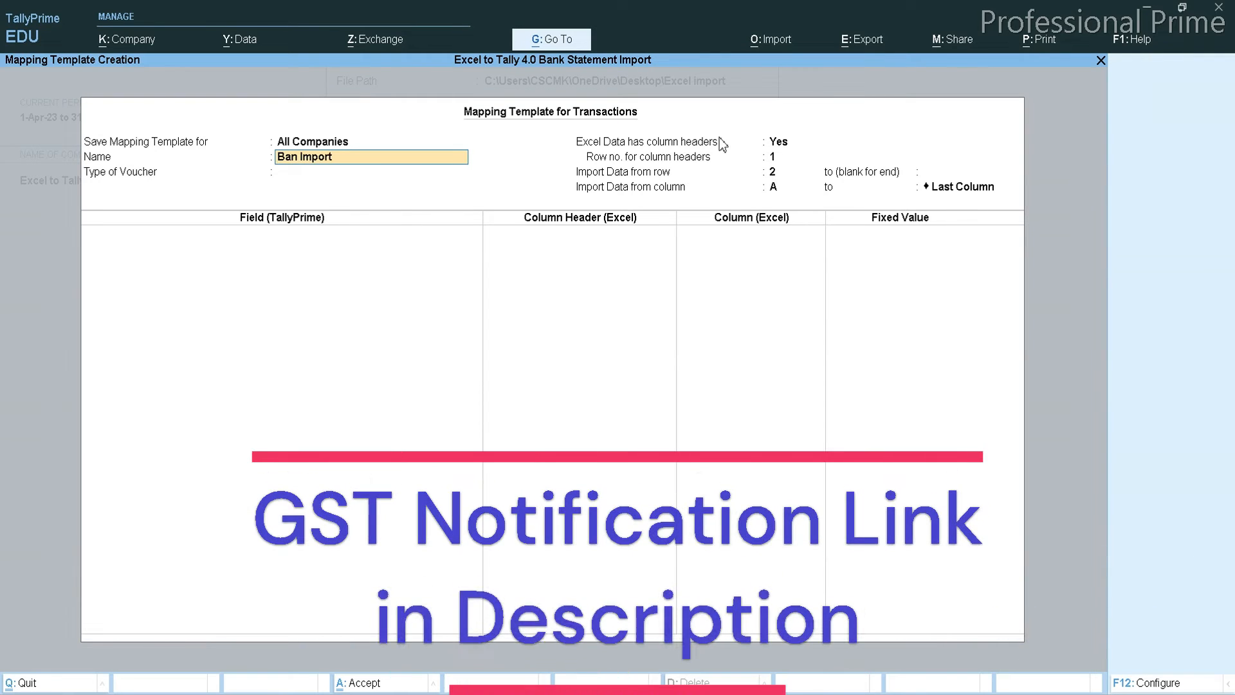
key(Return)
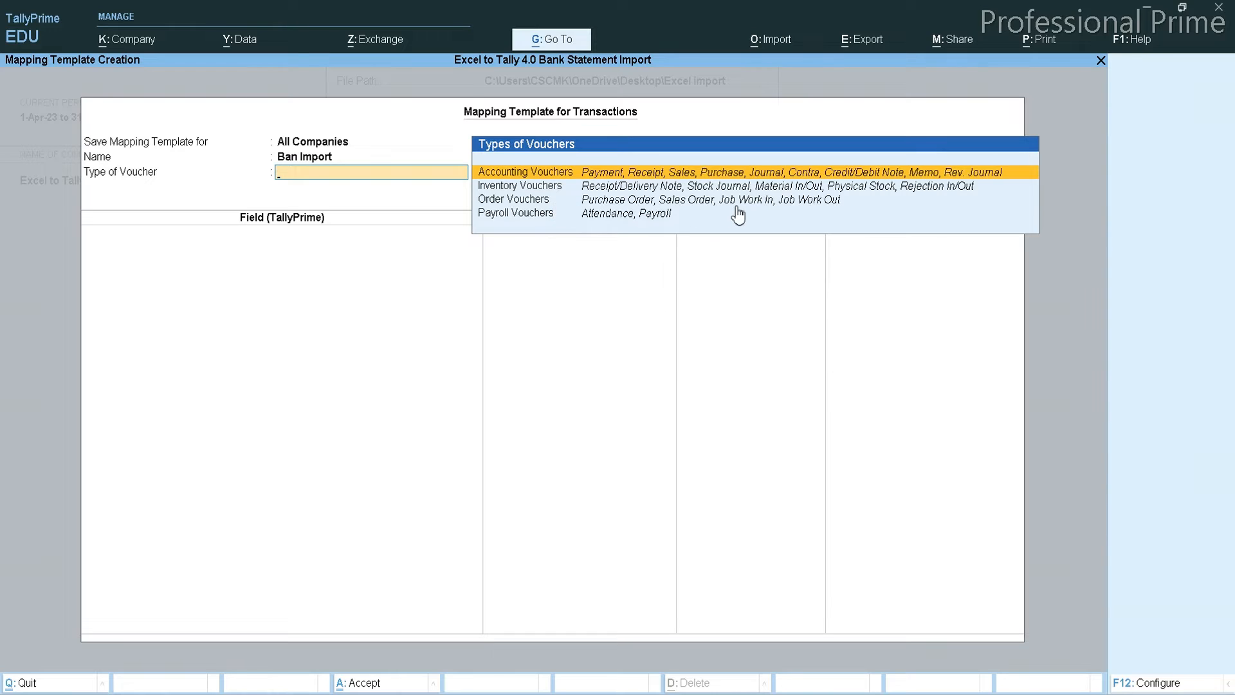
click(537, 175)
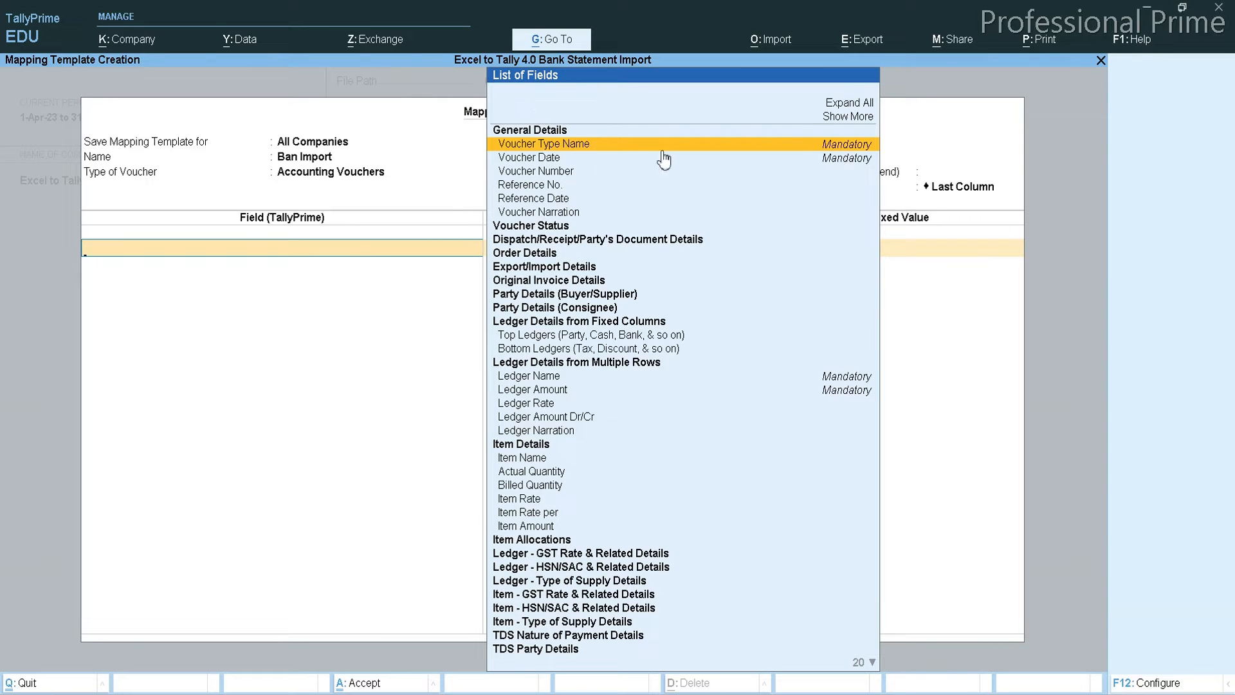
Step: Show more fields in the mapping field list and compare them with the column headers in the Bank Statement import workbook
click(852, 117)
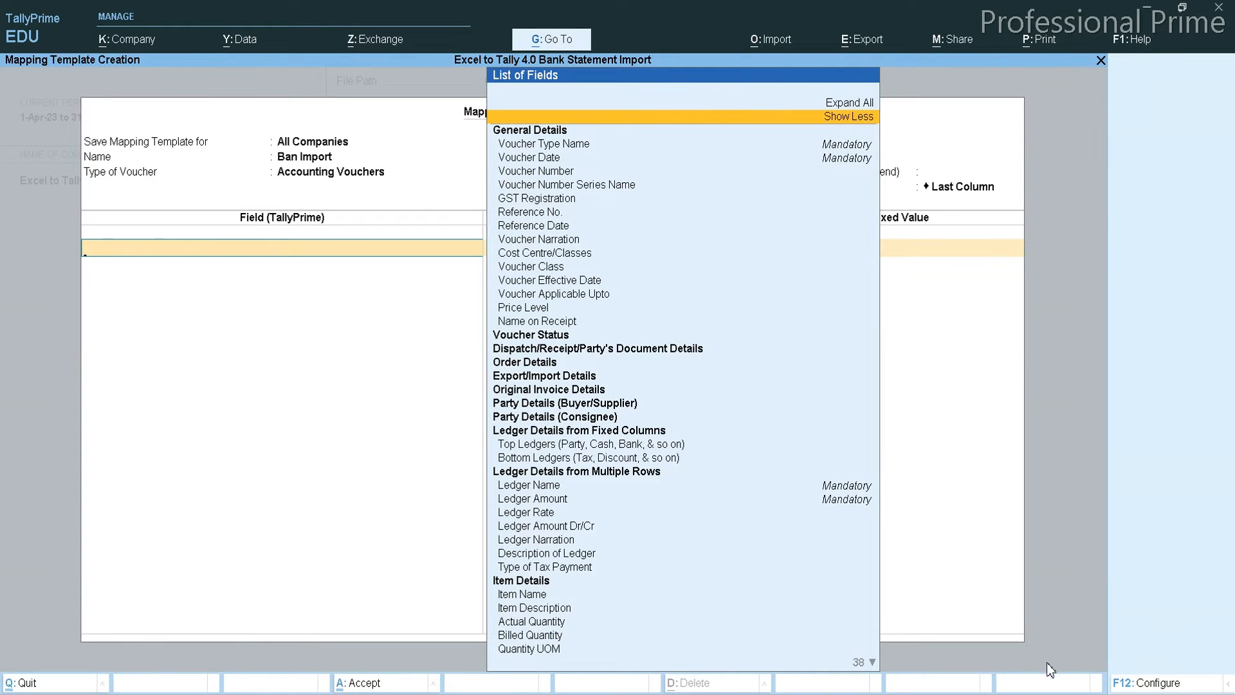
click(833, 693)
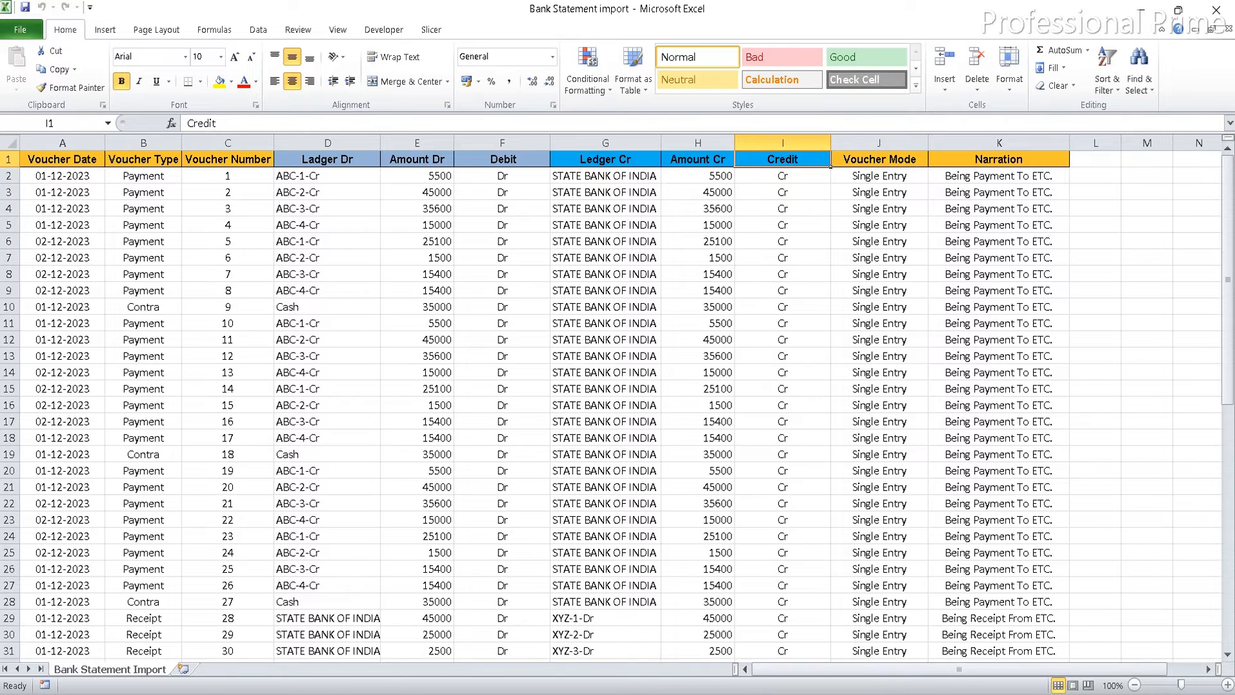
click(778, 689)
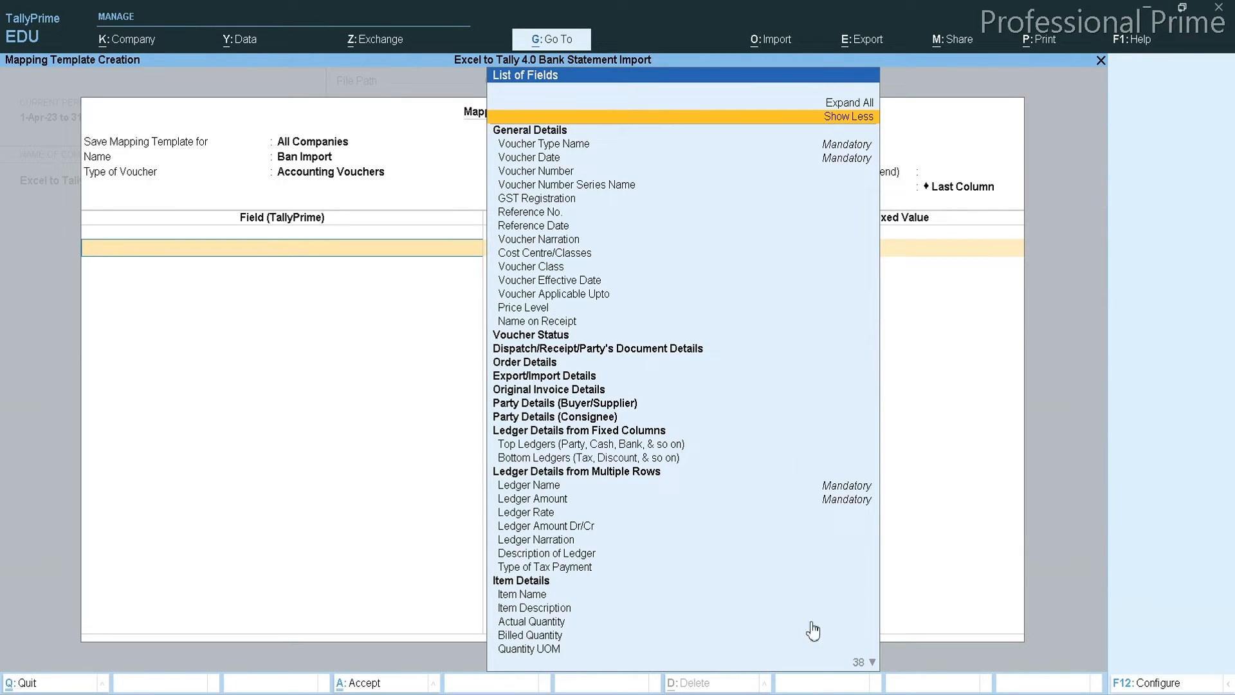
click(831, 694)
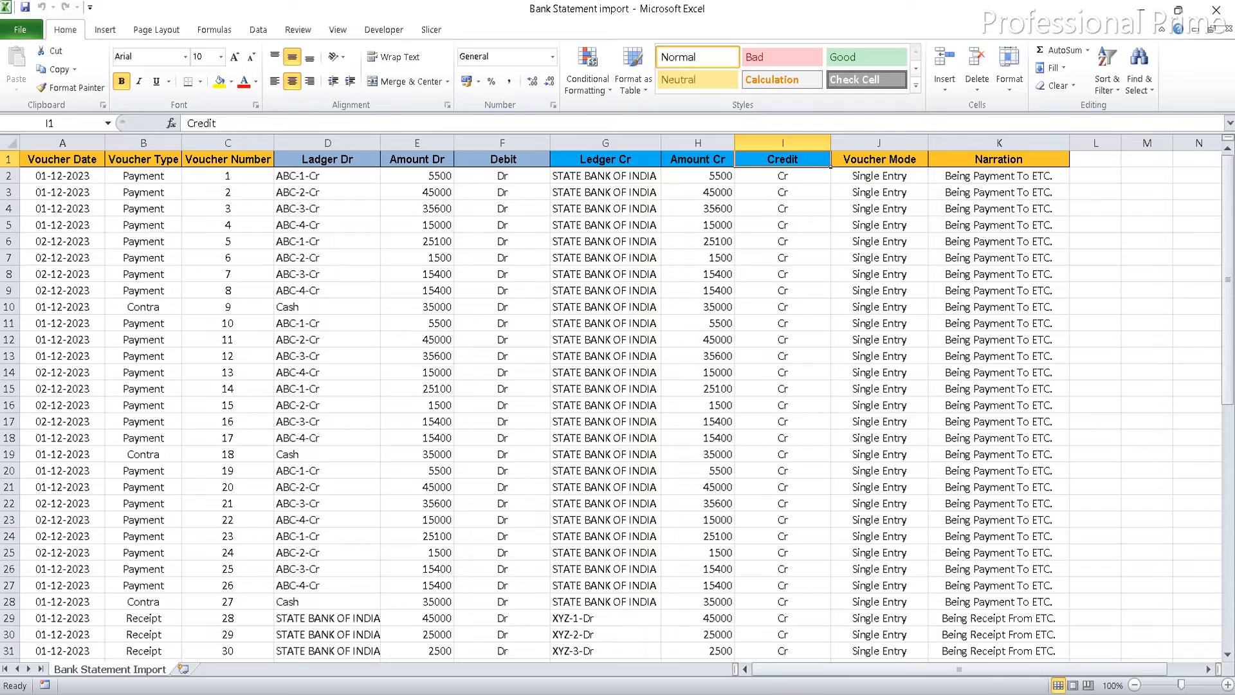
click(795, 693)
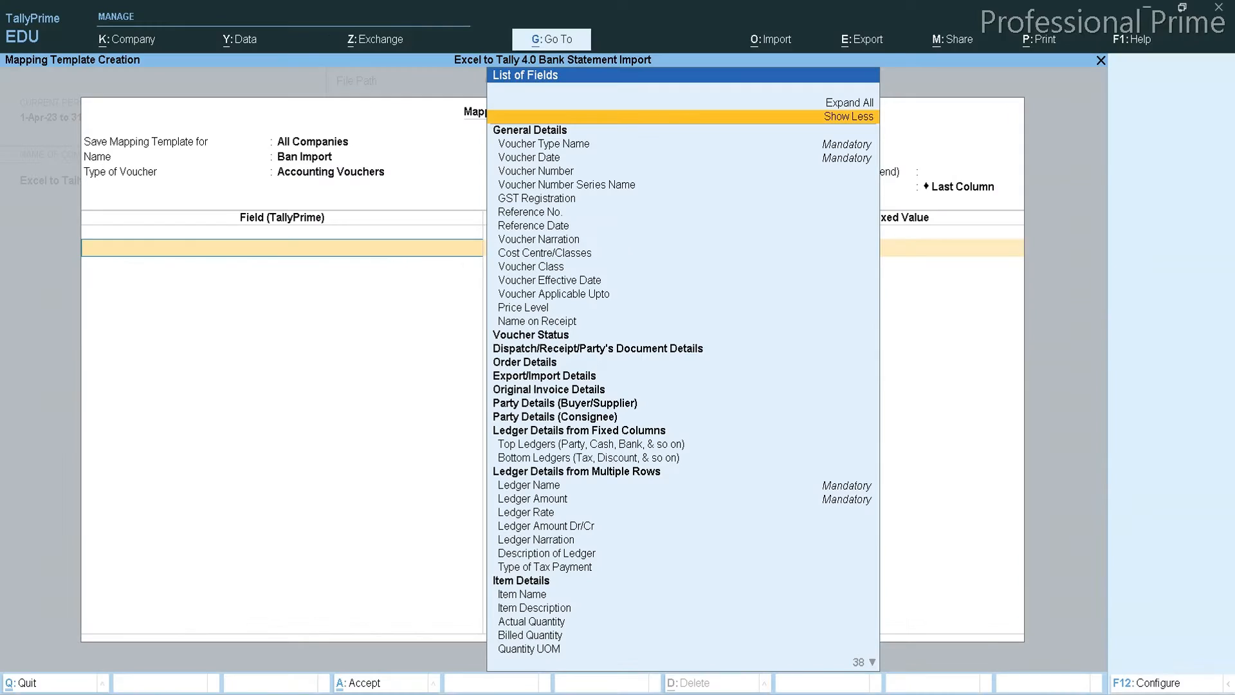
Step: Map the Voucher Date field to the Voucher Date column header, checking that column in the Excel workbook
click(538, 161)
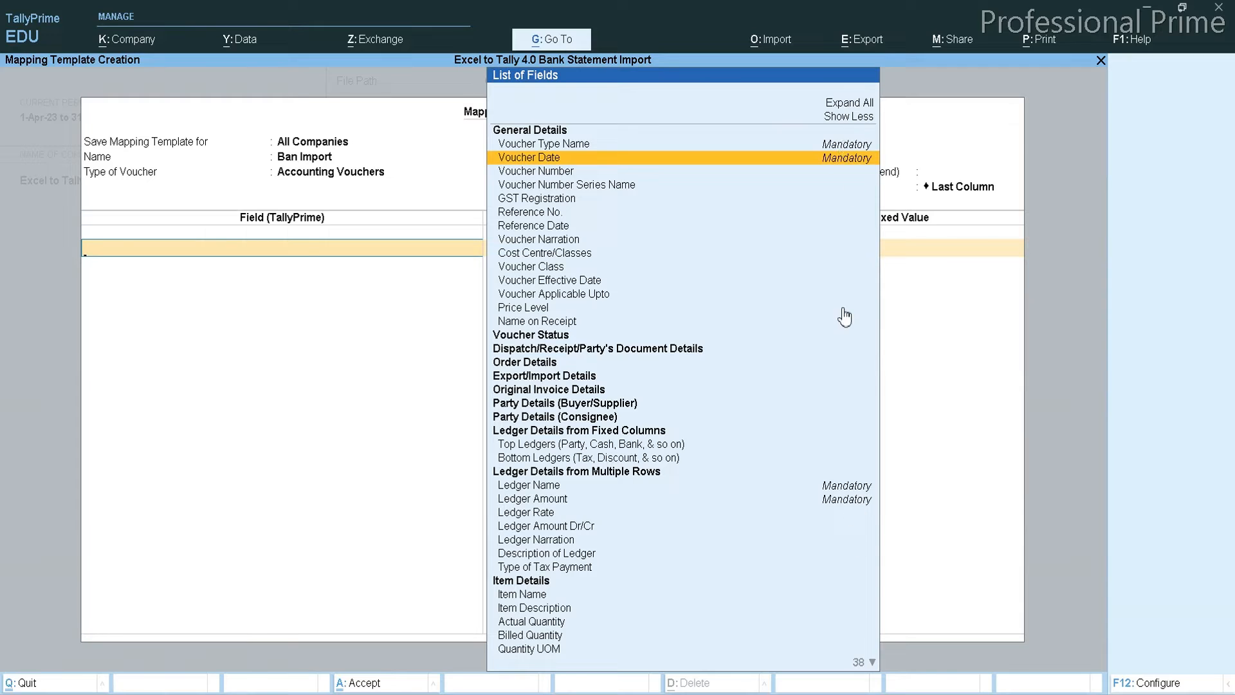
click(843, 161)
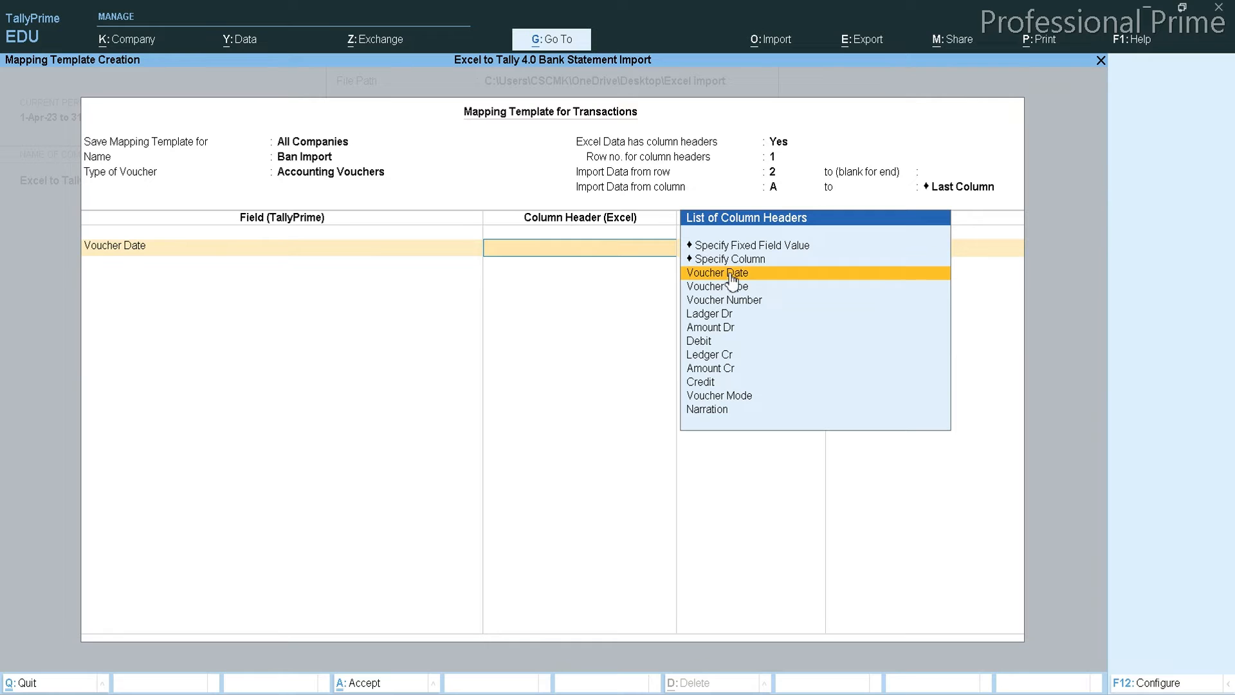
mouse_move(820, 692)
click(820, 617)
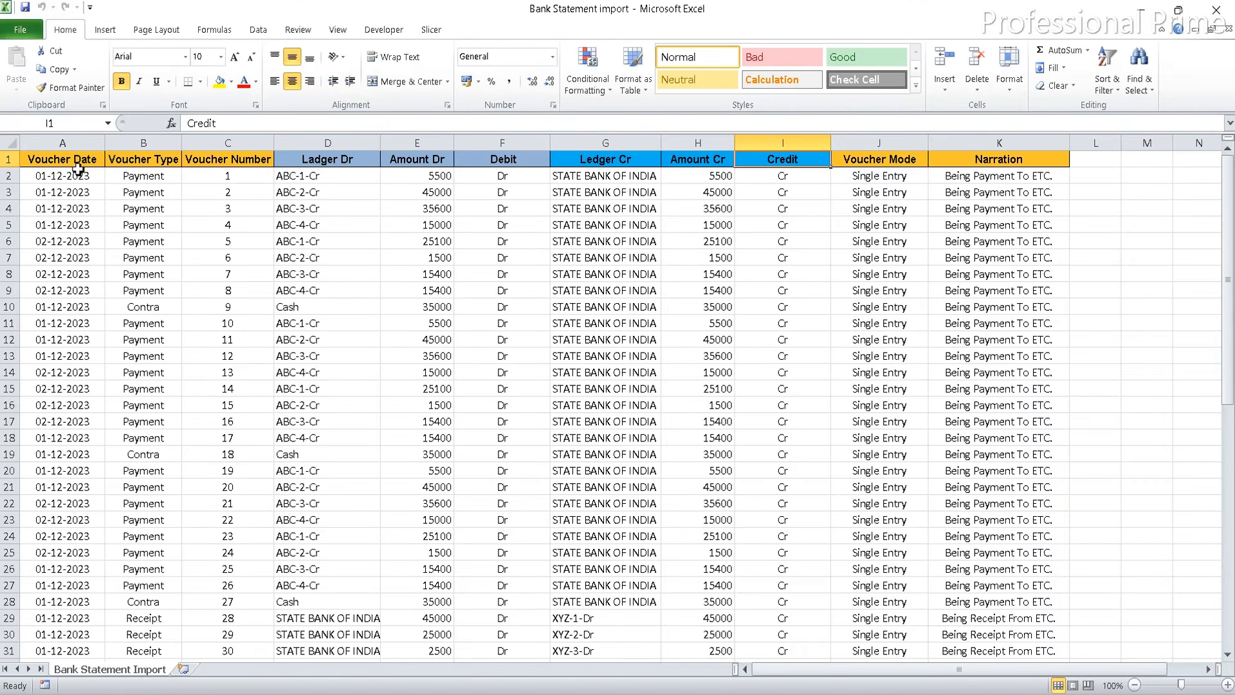
click(830, 693)
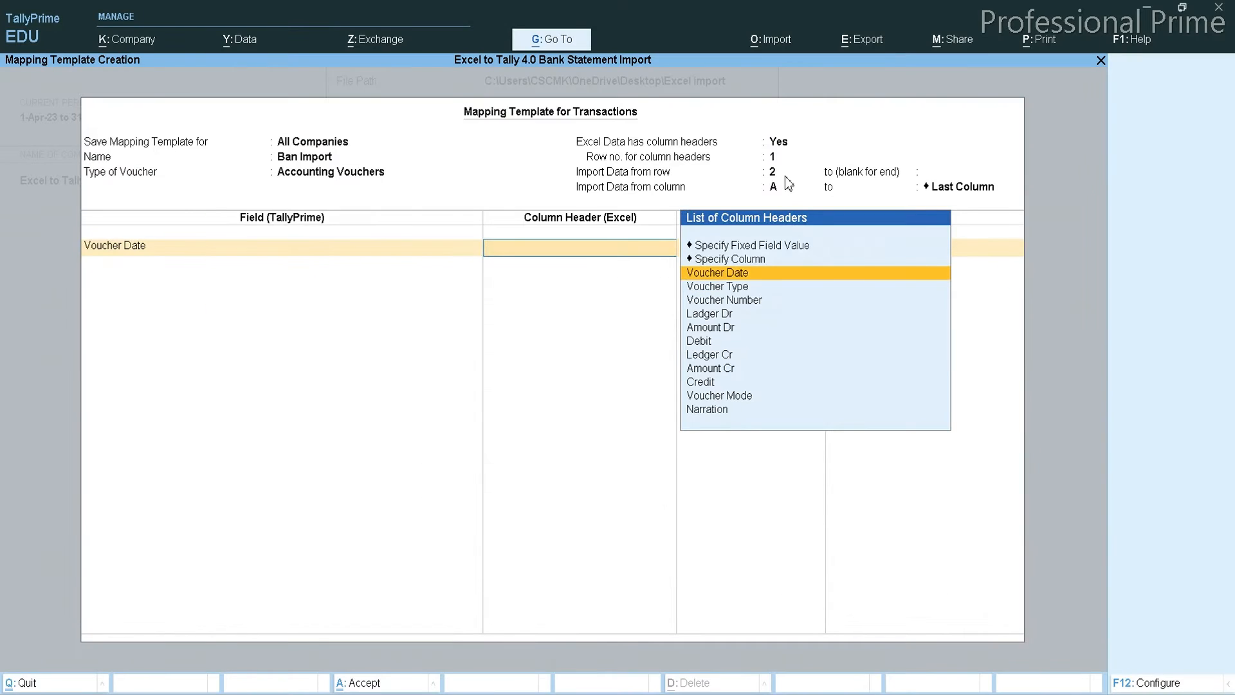
click(734, 277)
Step: Map the Voucher Type Name field to the Voucher Type column header
key(Down)
key(Down)
key(Down)
key(Down)
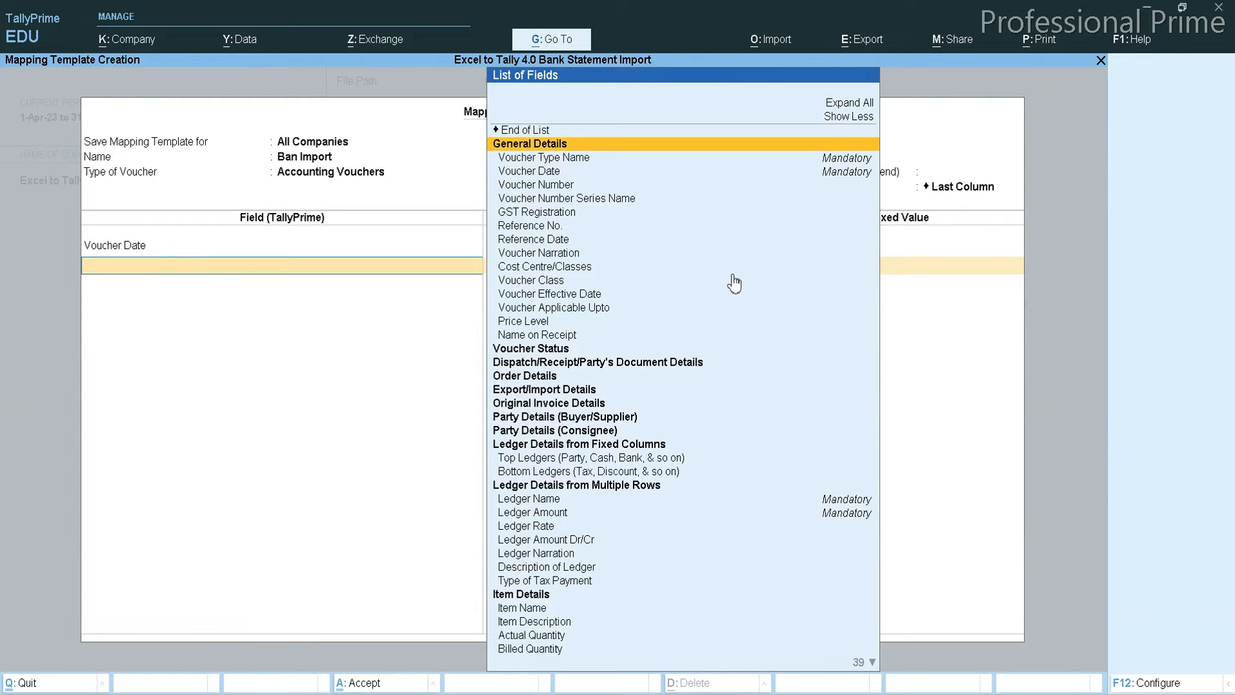
key(Up)
key(Up)
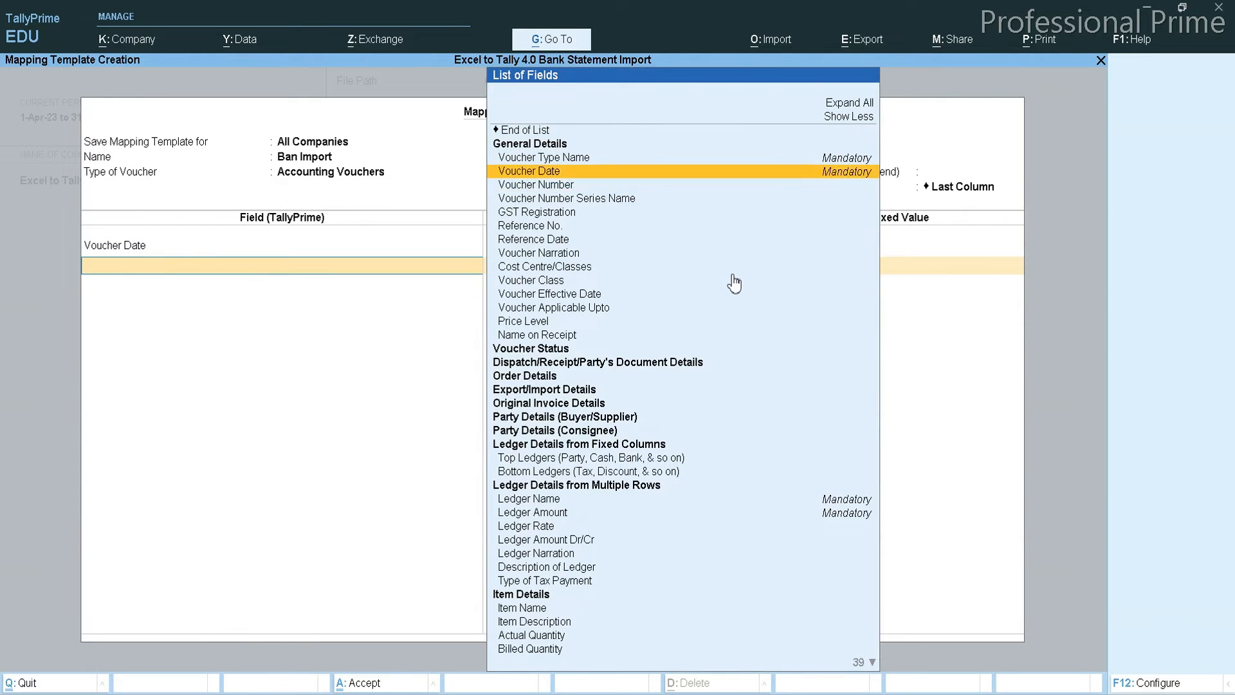
key(Return)
key(Down)
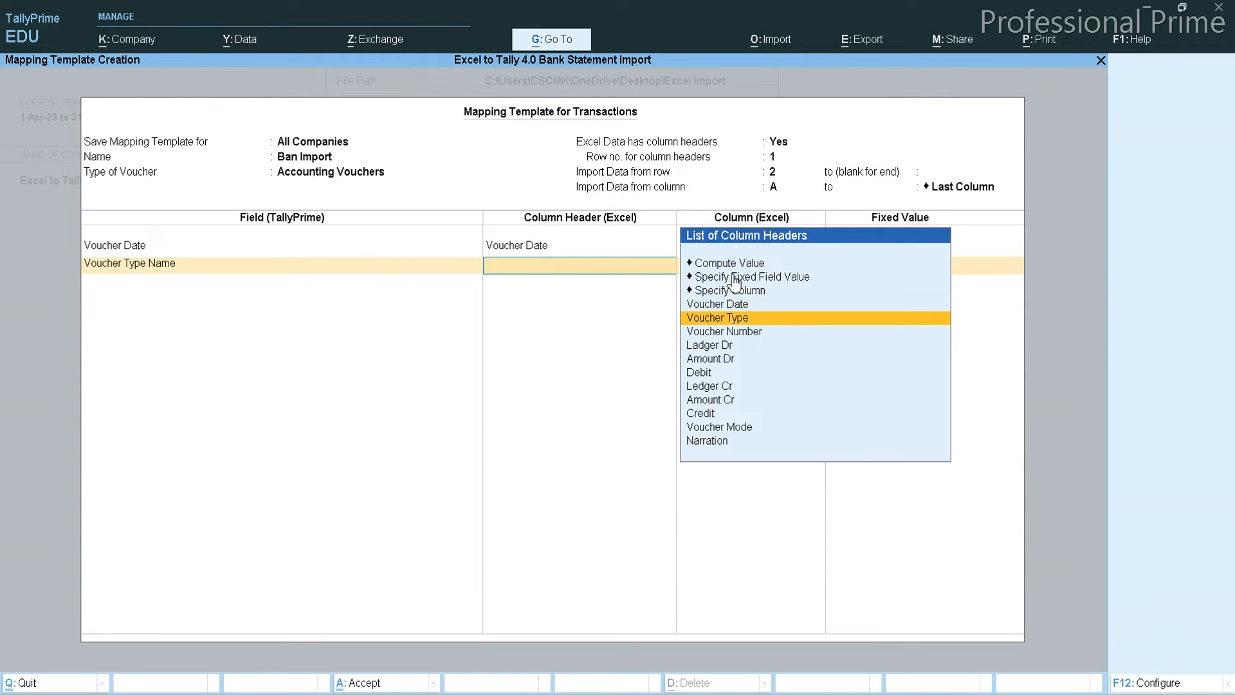
key(Return)
Step: Add the Voucher Number field to the template and map it to the Voucher Number column header
key(Down)
key(Down)
key(Down)
key(Down)
key(Return)
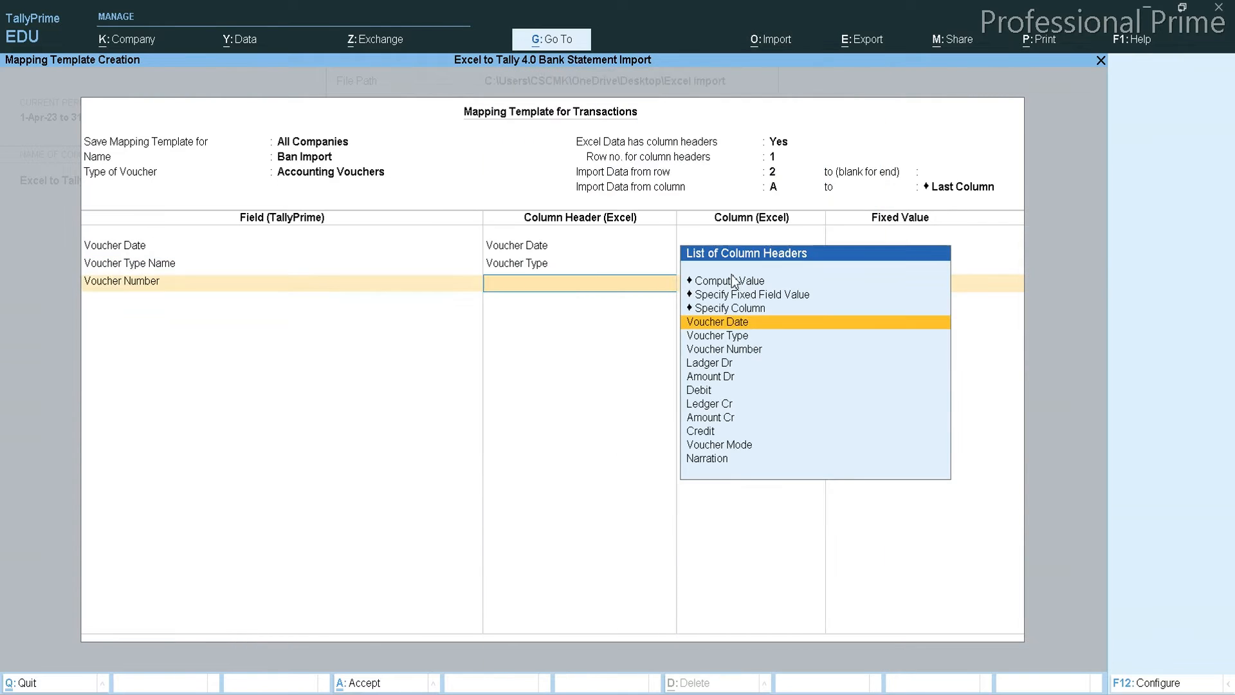
key(Down)
key(Down)
key(Return)
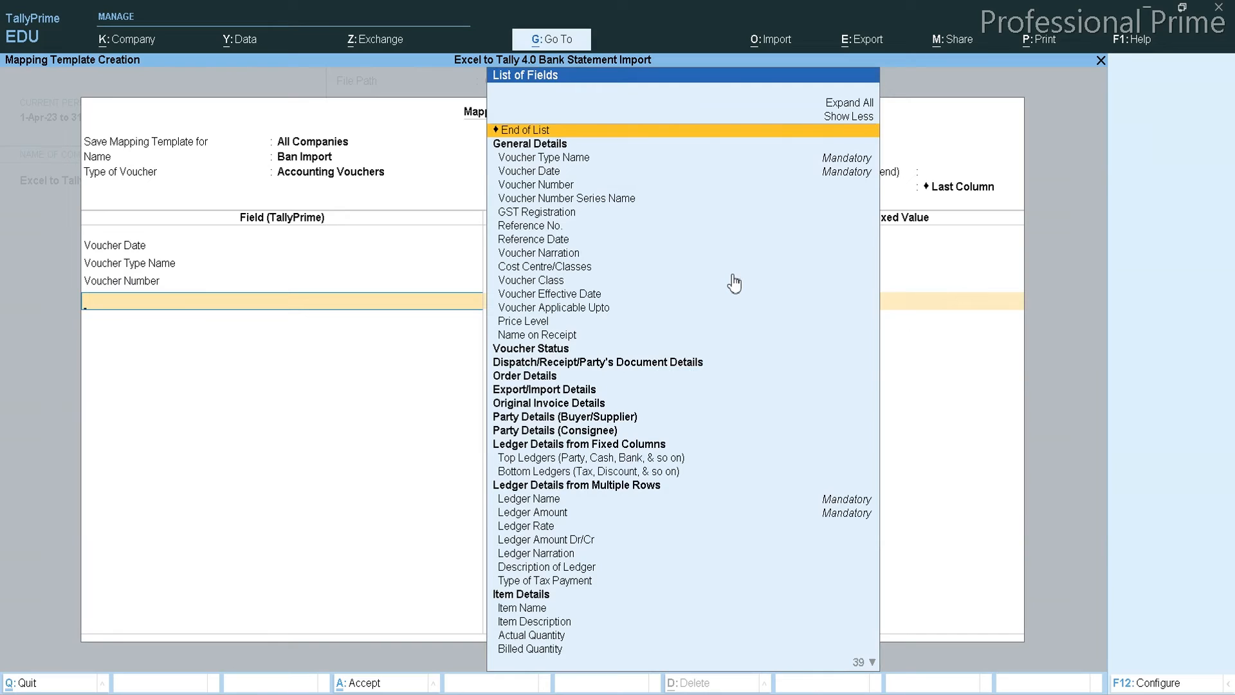
Step: Map the Voucher Narration field to the Narration column header, checking the remaining columns in the Bank Statement import workbook
key(Down)
key(Down)
key(Down)
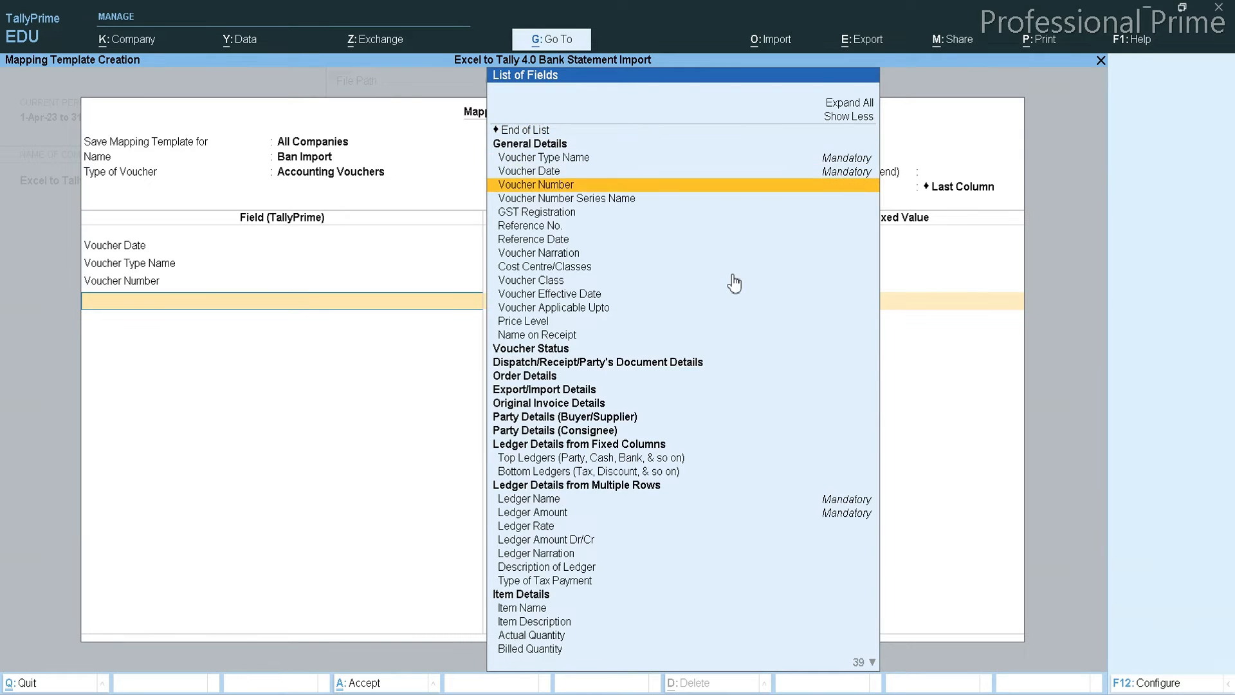
key(Down)
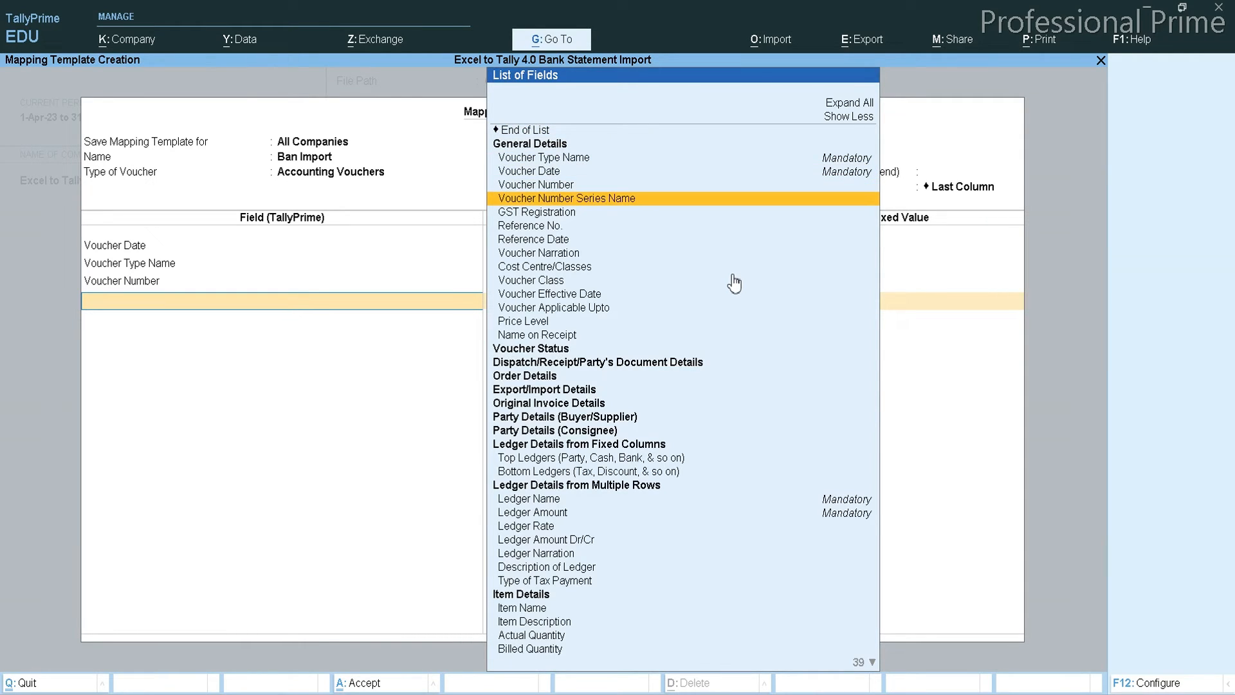
click(926, 693)
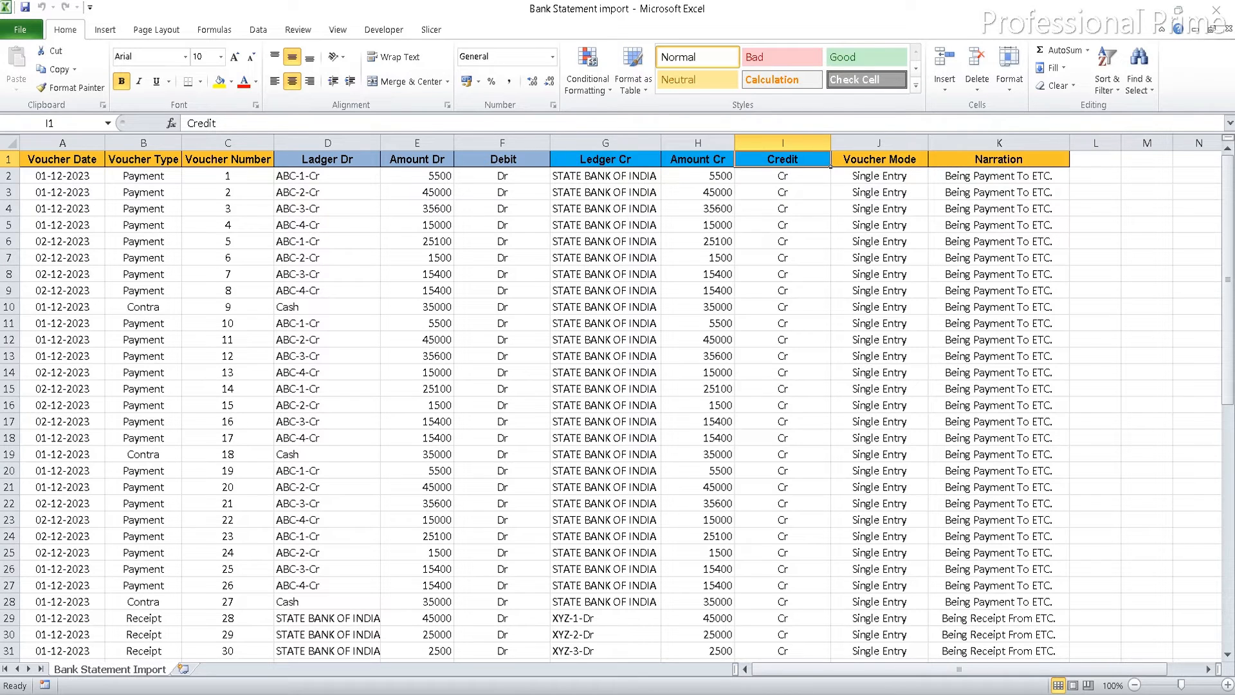
key(alt+Tab)
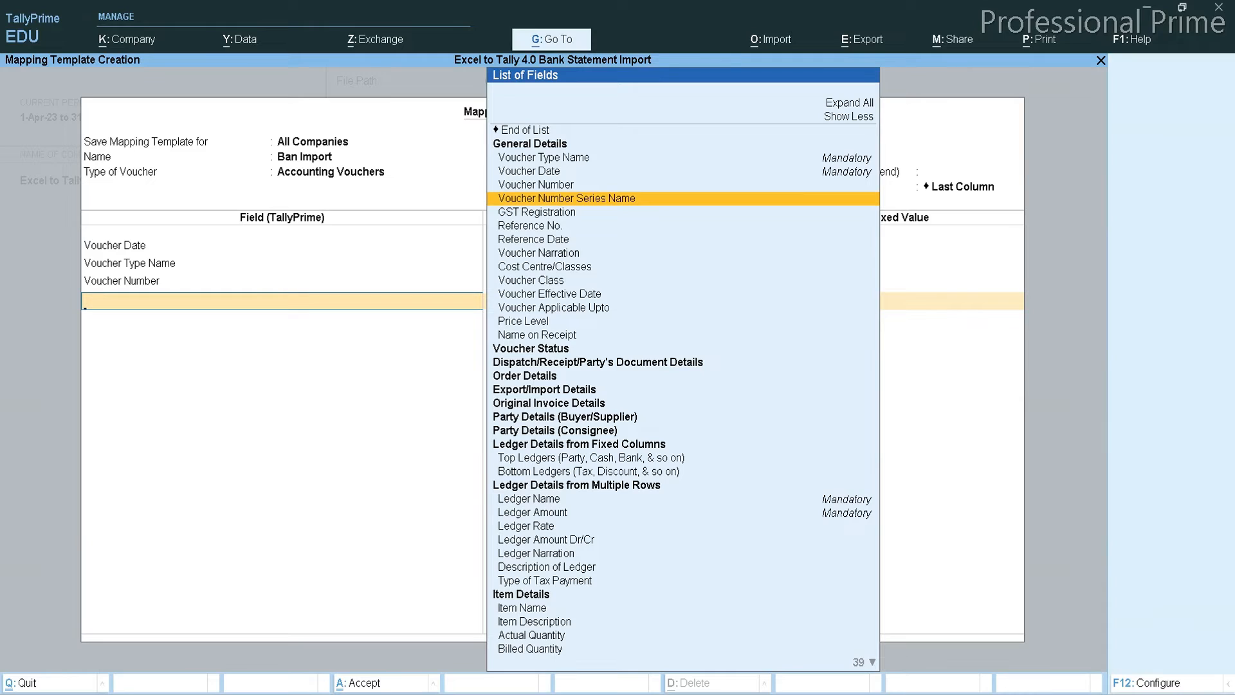
key(Down)
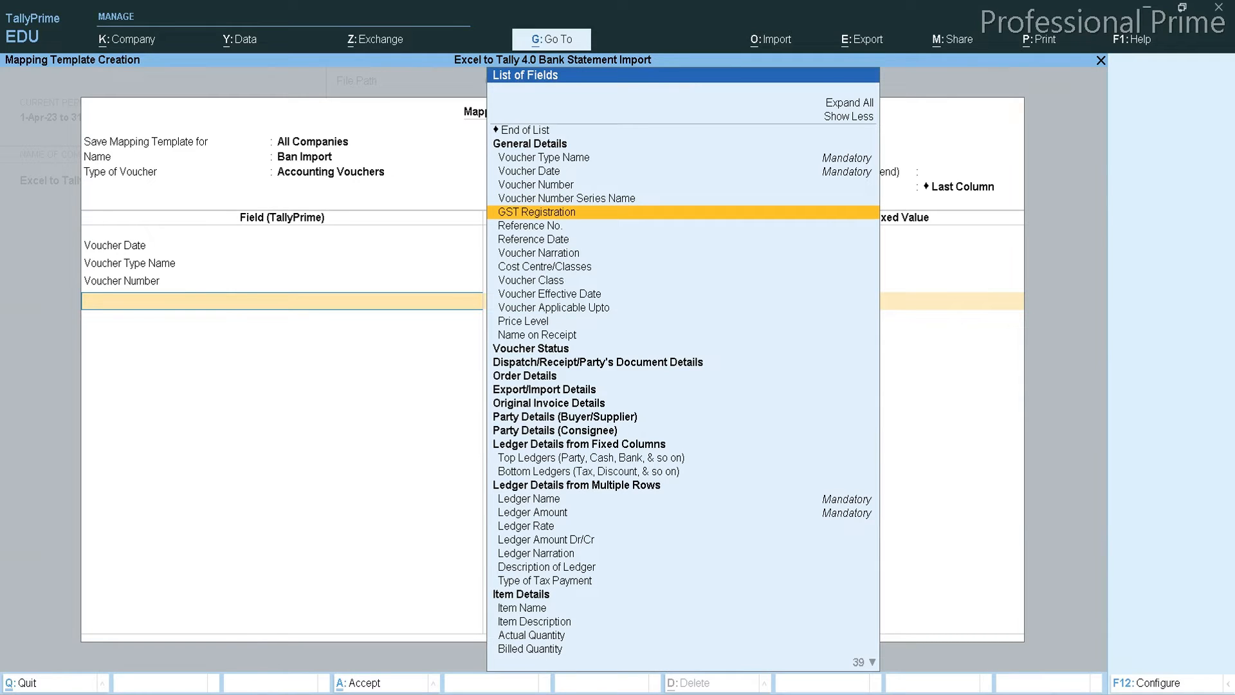
key(Down)
key(Down)
key(Down)
key(Return)
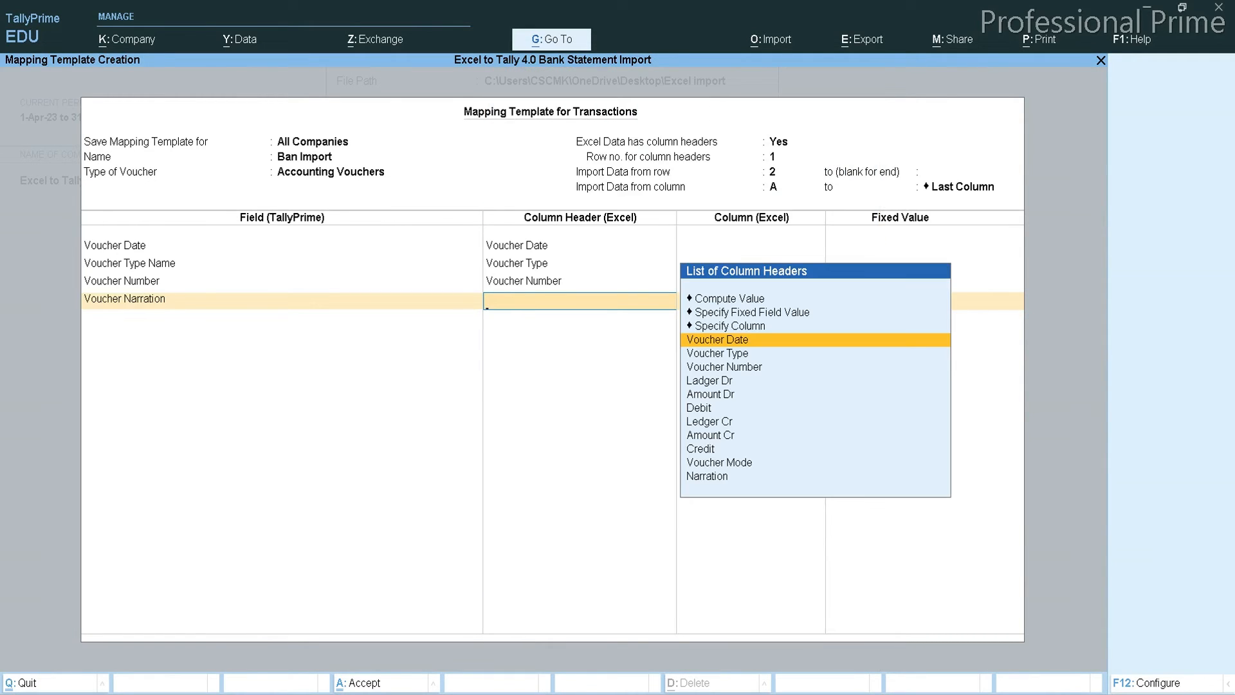
key(Down)
key(Down)
key(Down)
key(Down)
key(Down)
key(Down)
key(Down)
key(Down)
key(Down)
key(Down)
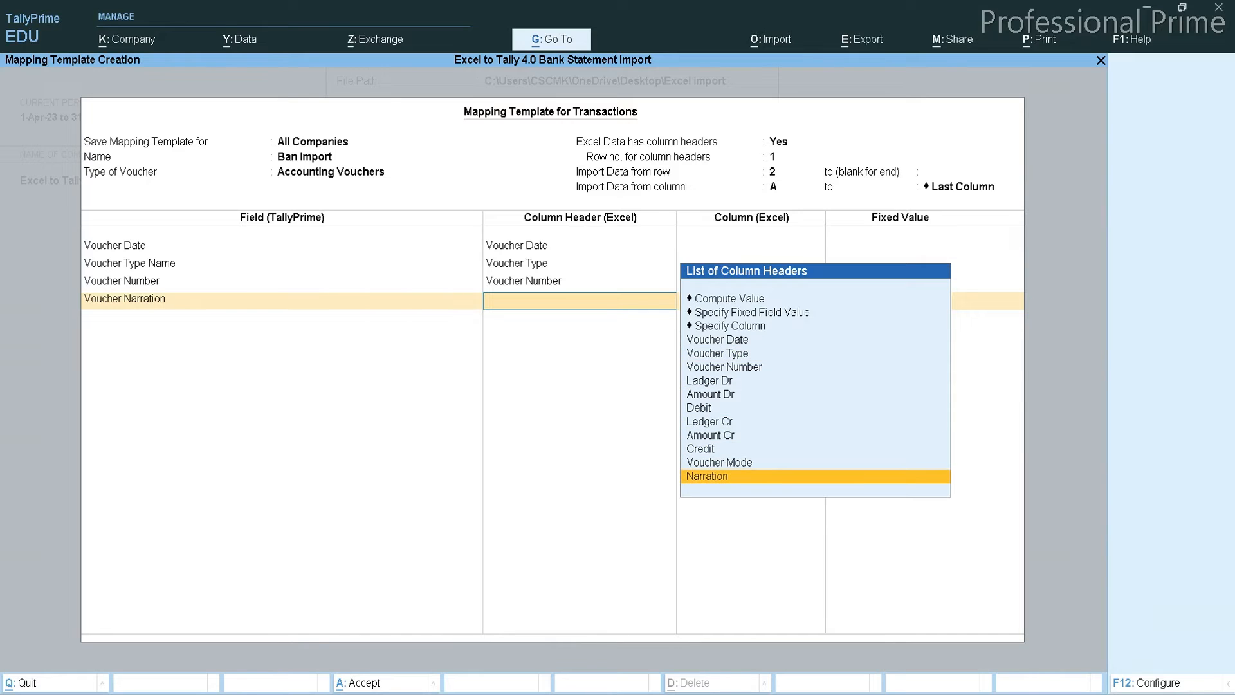
key(Return)
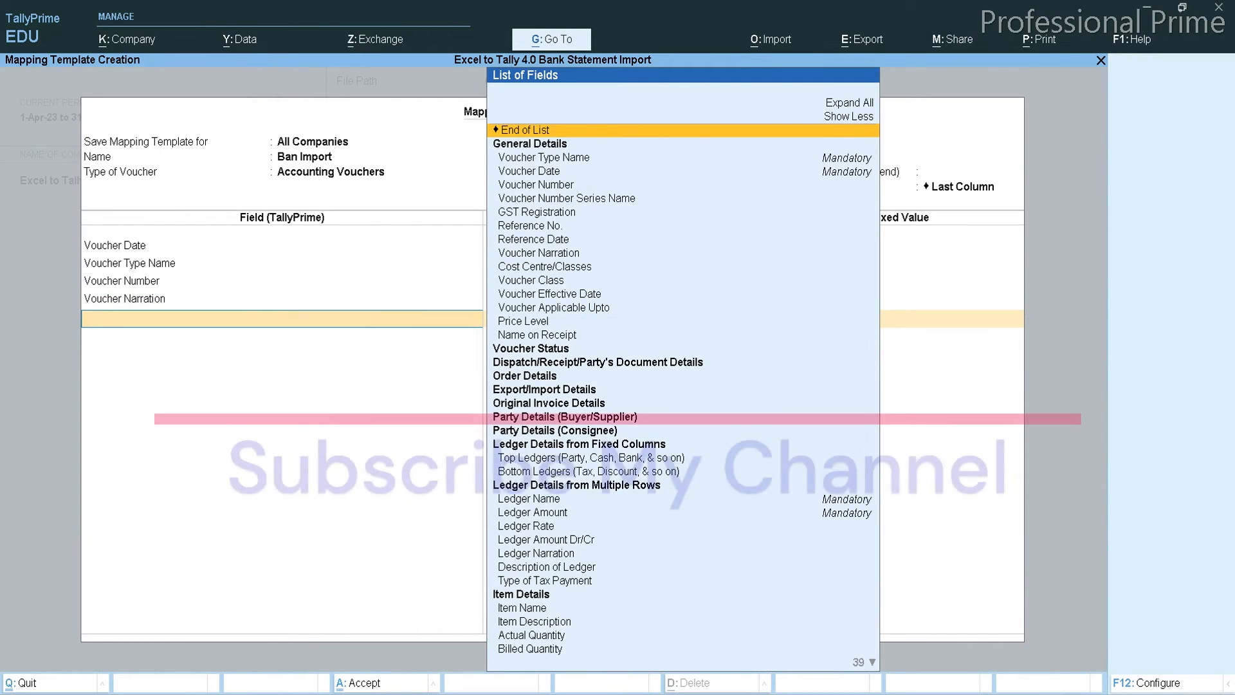
key(BackSpace)
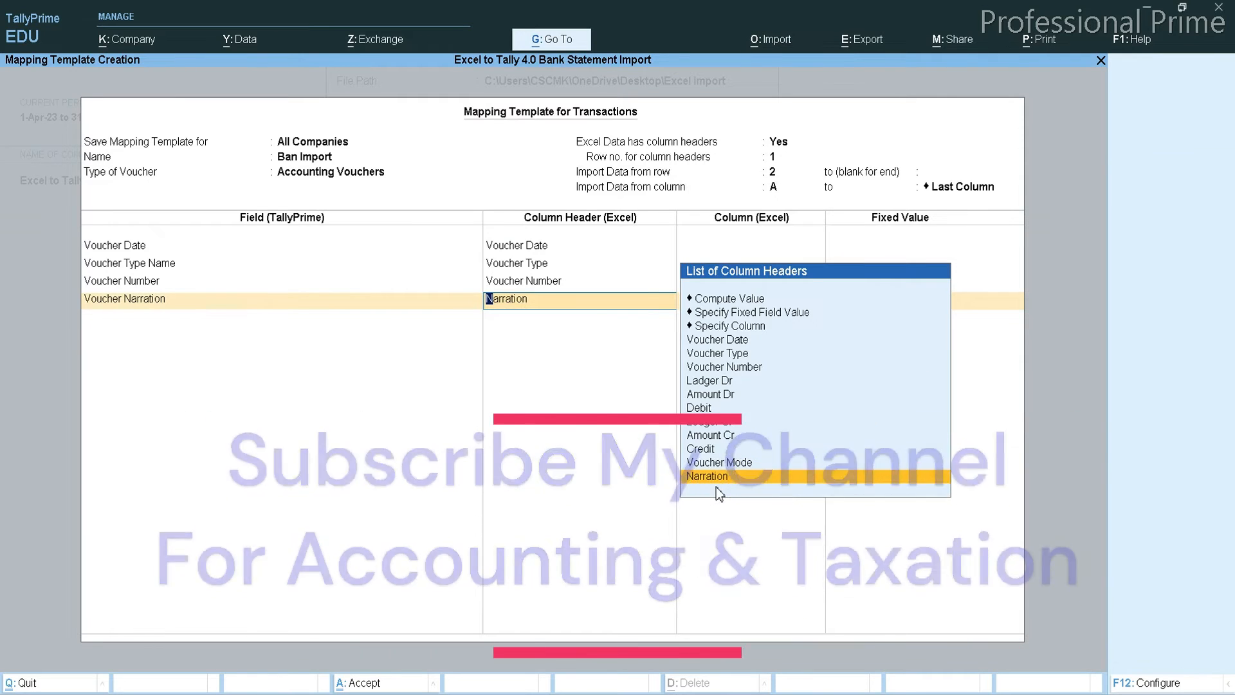
key(Return)
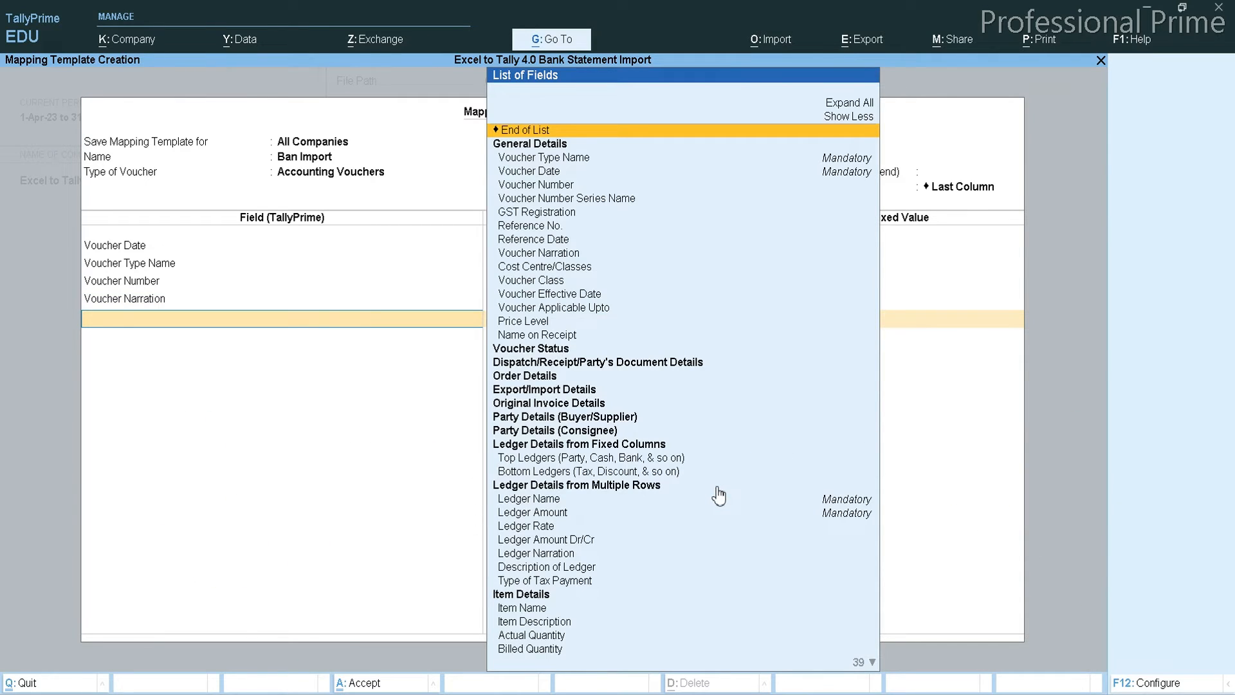
text(Vou)
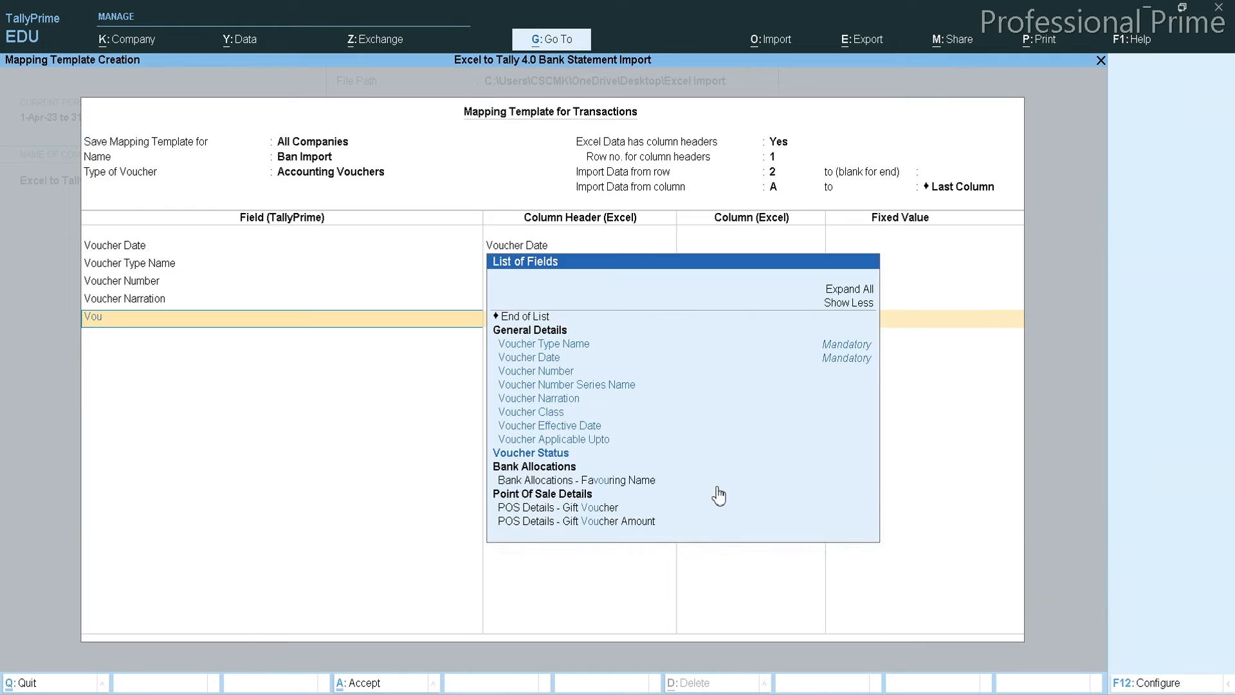
text(cher n)
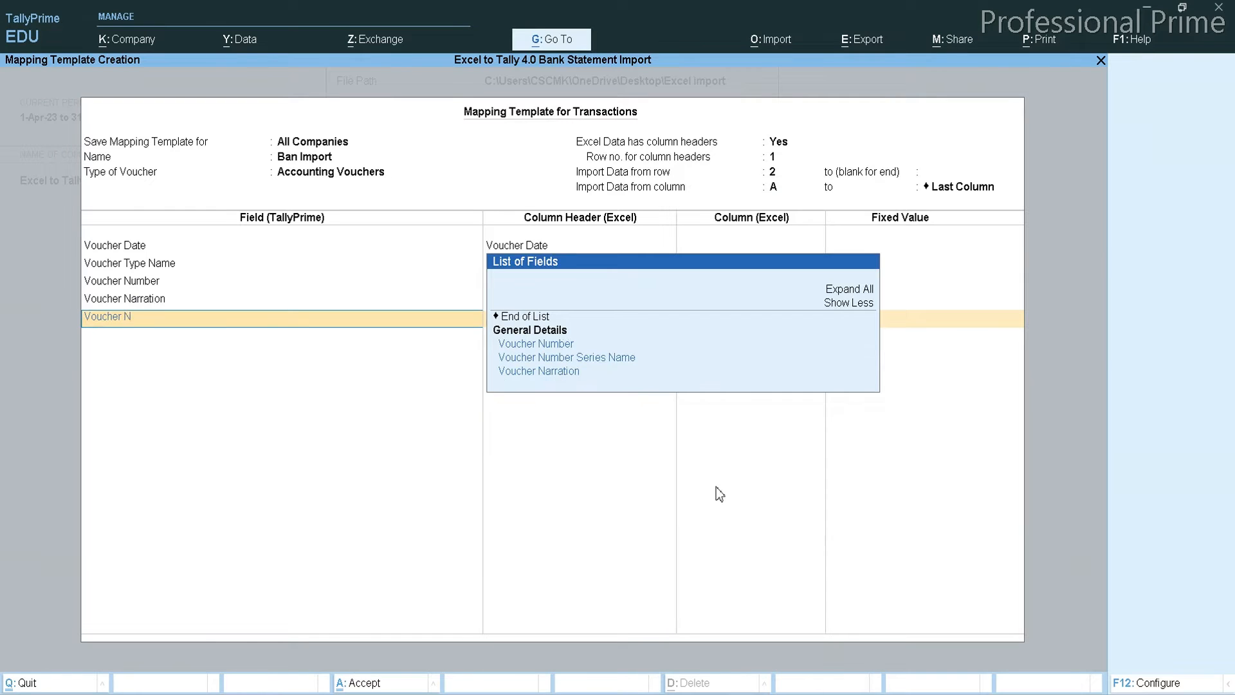
key(BackSpace)
key(BackSpace)
key(BackSpace)
key(BackSpace)
key(BackSpace)
key(BackSpace)
key(BackSpace)
key(BackSpace)
key(BackSpace)
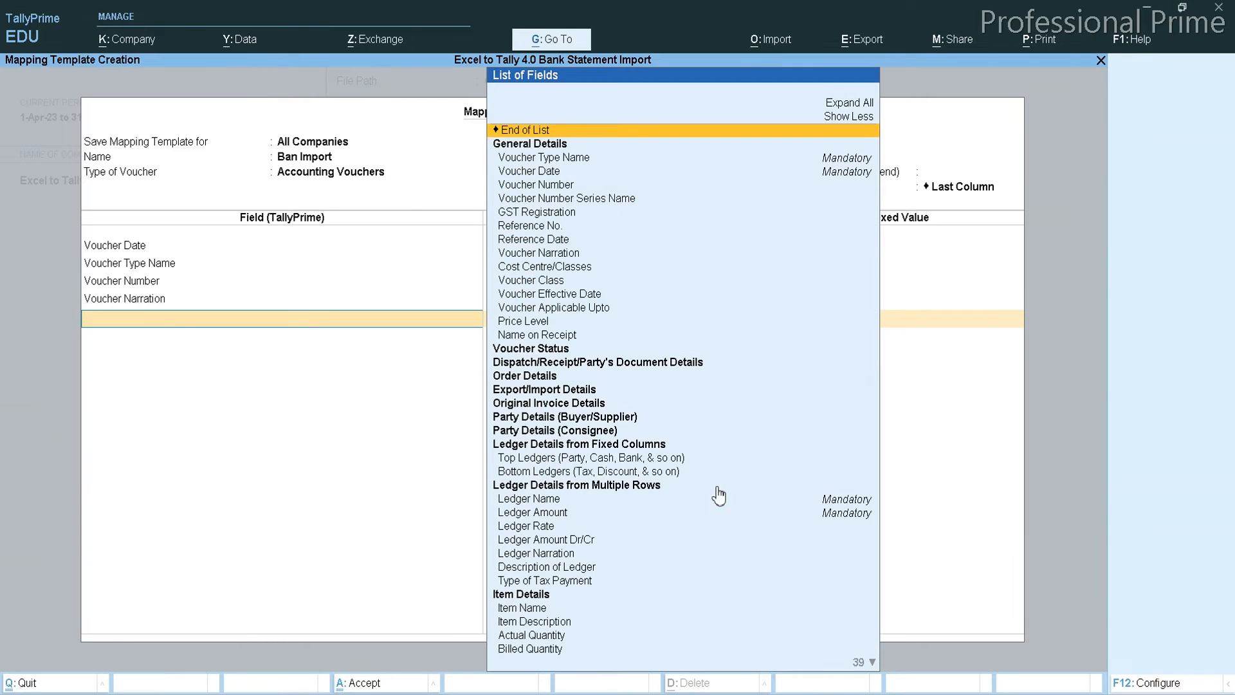
Step: Check the workbook's headers in Excel and map TallyPrime's Change Mode field to the Voucher Mode column header
click(746, 671)
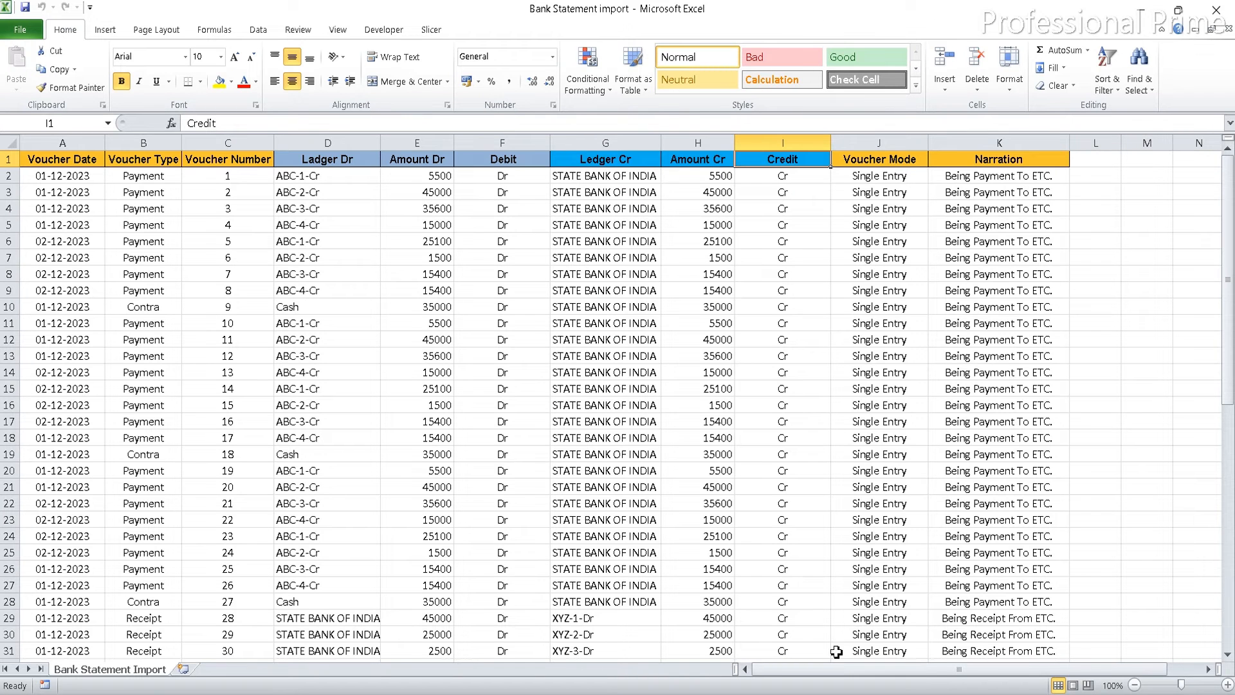
click(761, 690)
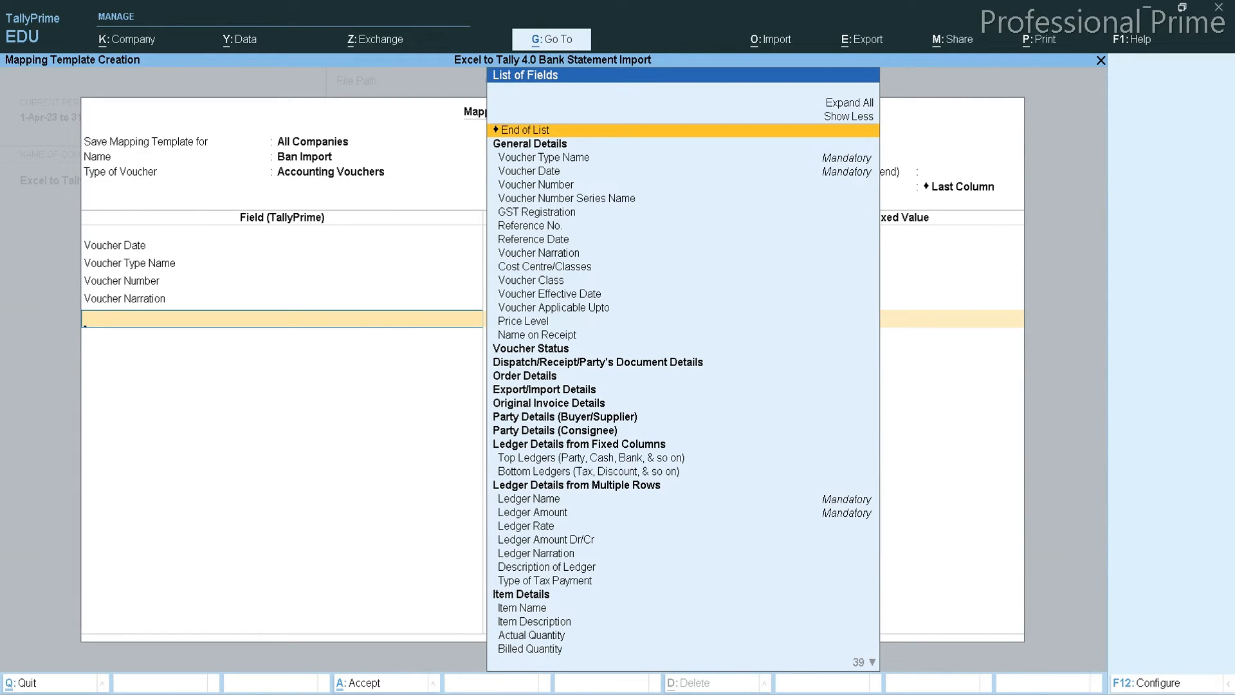
text(mode)
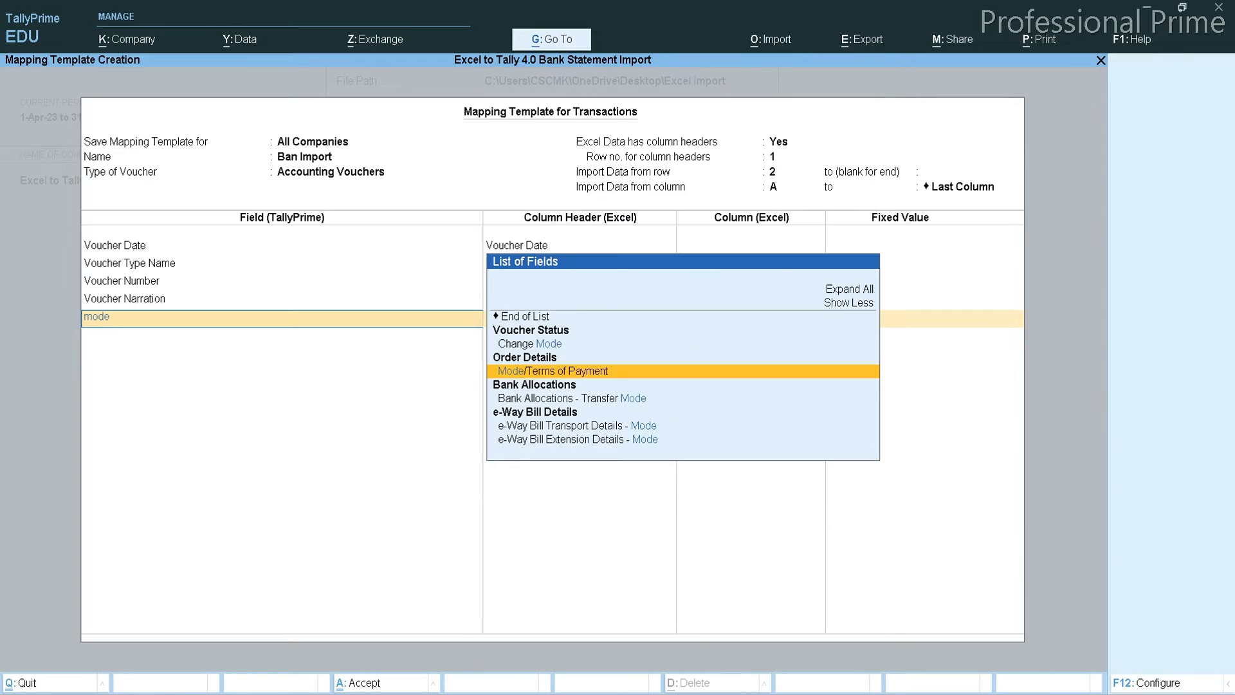
key(Up)
key(Up)
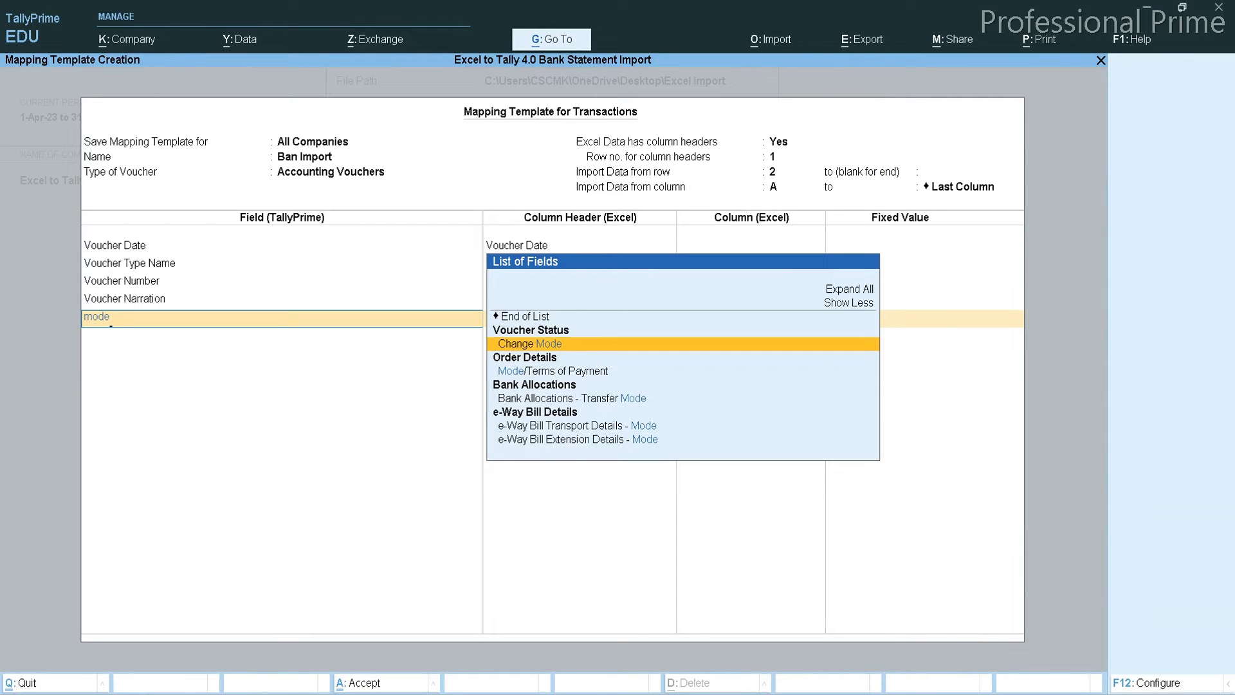
click(567, 346)
text(Vo)
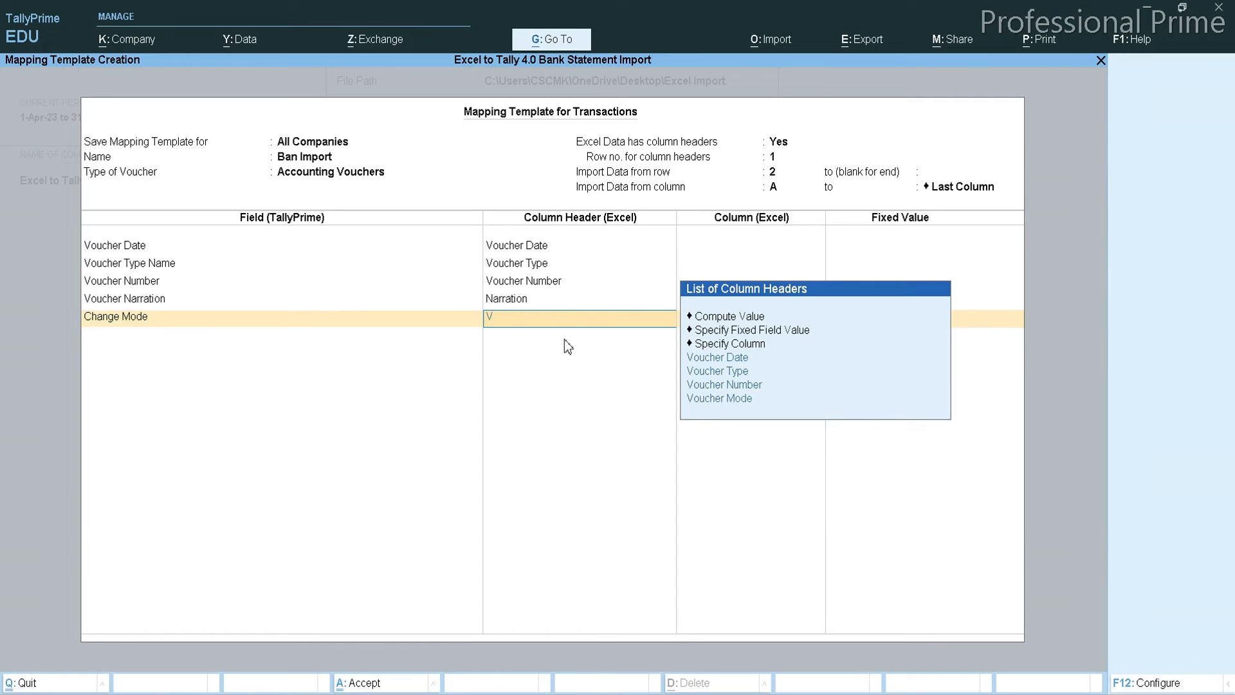
key(Down)
key(Down)
key(Down)
key(Return)
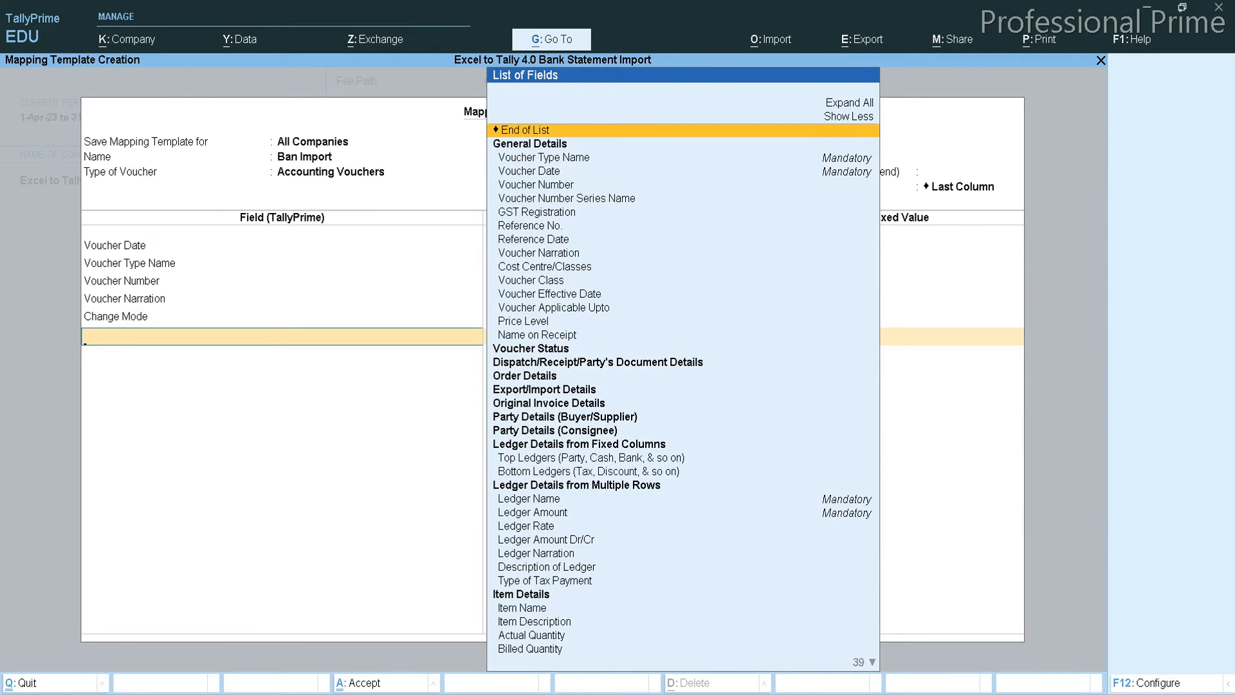
Step: Map the Ledger Name field from Ledger Details from Multiple Rows to the Ladger Dr column header
click(831, 686)
key(Down)
key(Down)
key(Down)
key(Down)
key(Down)
key(Down)
key(Down)
key(Down)
key(Down)
key(Down)
key(Down)
key(Down)
key(Down)
key(Down)
key(Down)
key(Down)
key(Down)
key(Down)
key(Down)
key(Down)
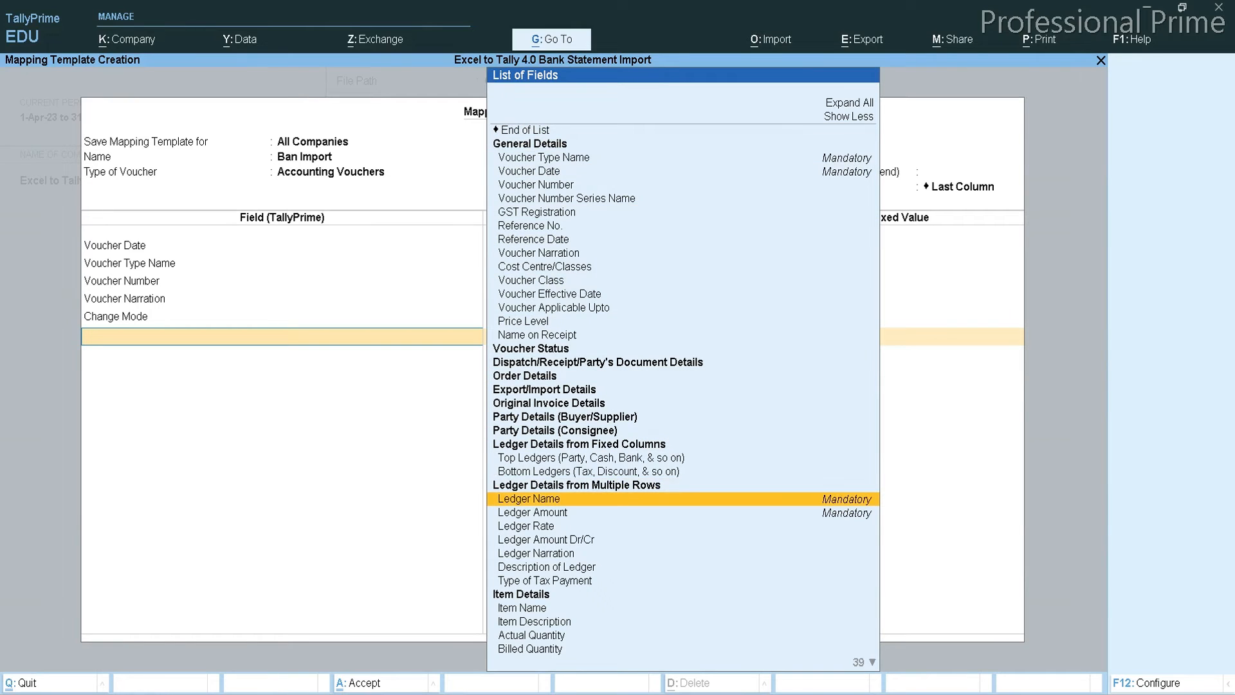
key(Return)
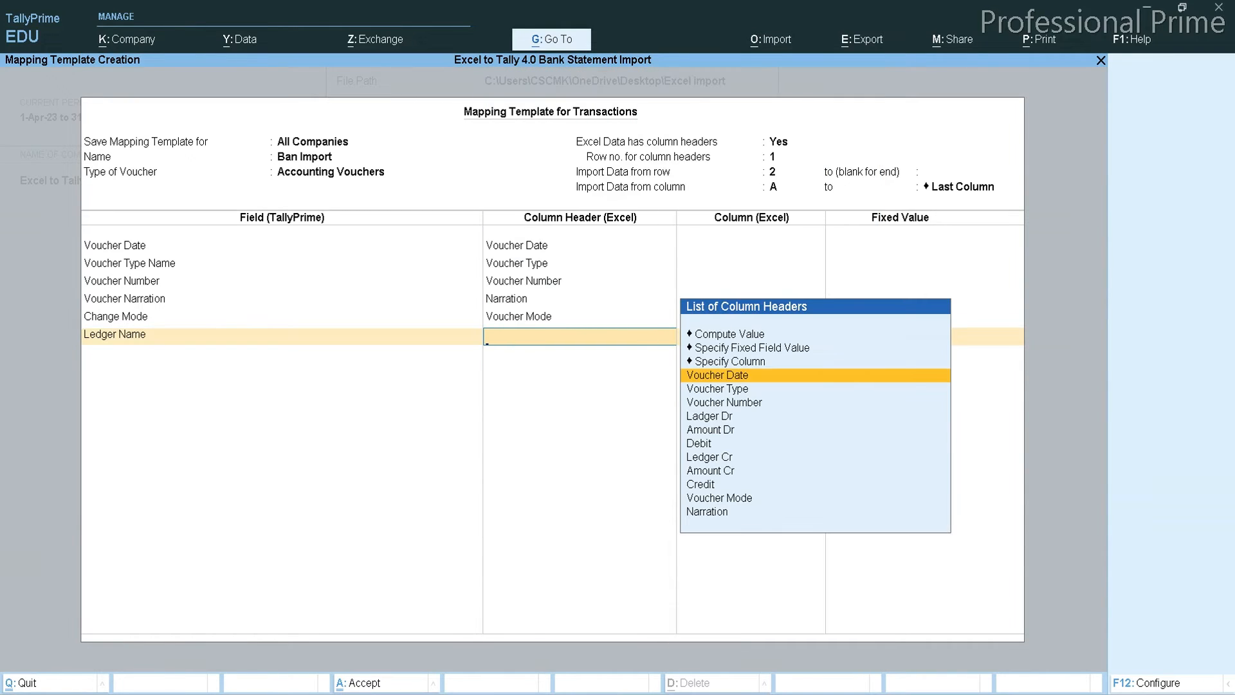
key(Down)
key(Down)
key(Down)
key(Return)
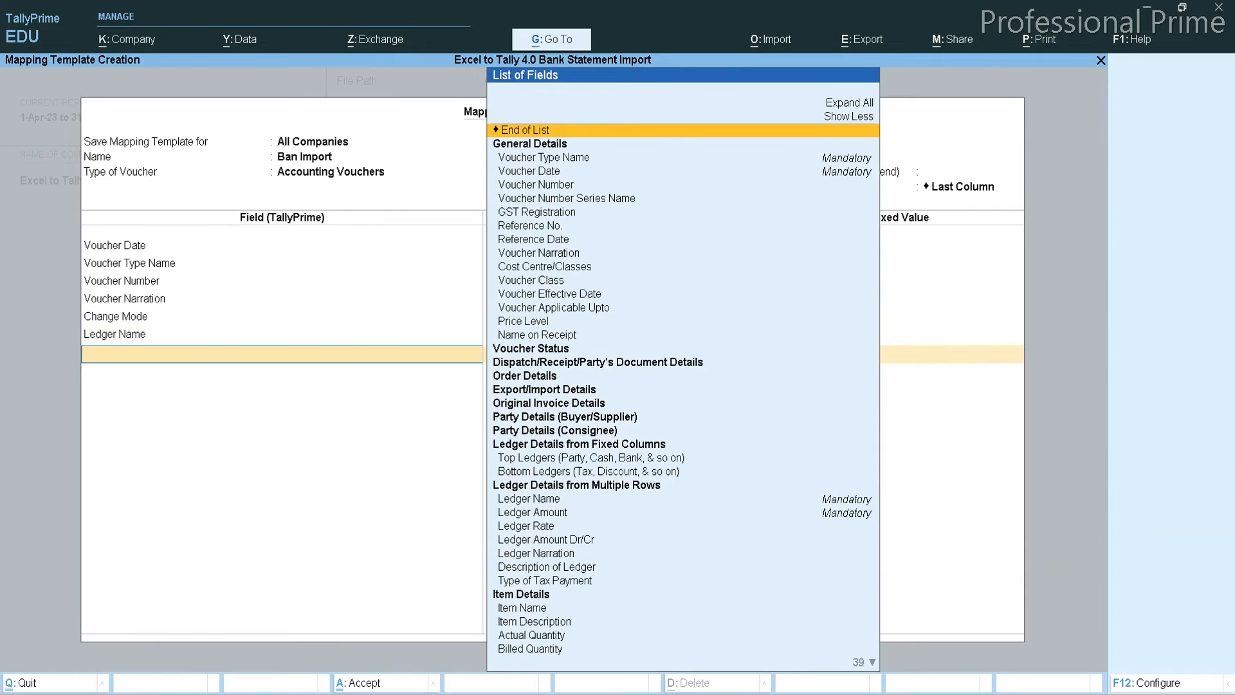
Step: Map the Ledger Amount field from Ledger Details from Multiple Rows to the Amount Dr column header
key(Down)
key(Down)
key(Down)
key(Down)
key(Down)
key(Down)
key(Down)
key(Down)
key(Down)
key(Down)
key(Down)
key(Down)
key(Down)
key(Down)
key(Down)
key(Down)
key(Down)
key(Down)
key(Down)
key(Down)
key(Down)
key(Down)
key(Down)
key(Down)
key(Down)
key(Down)
key(Down)
key(Down)
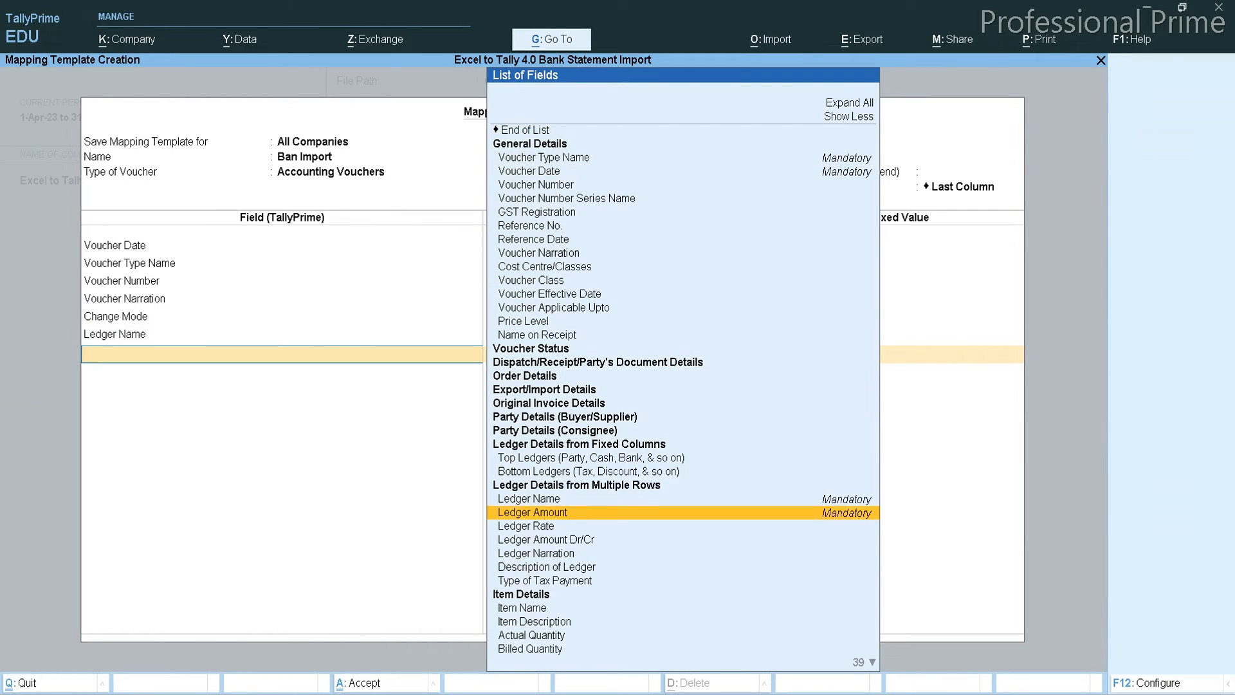
key(Return)
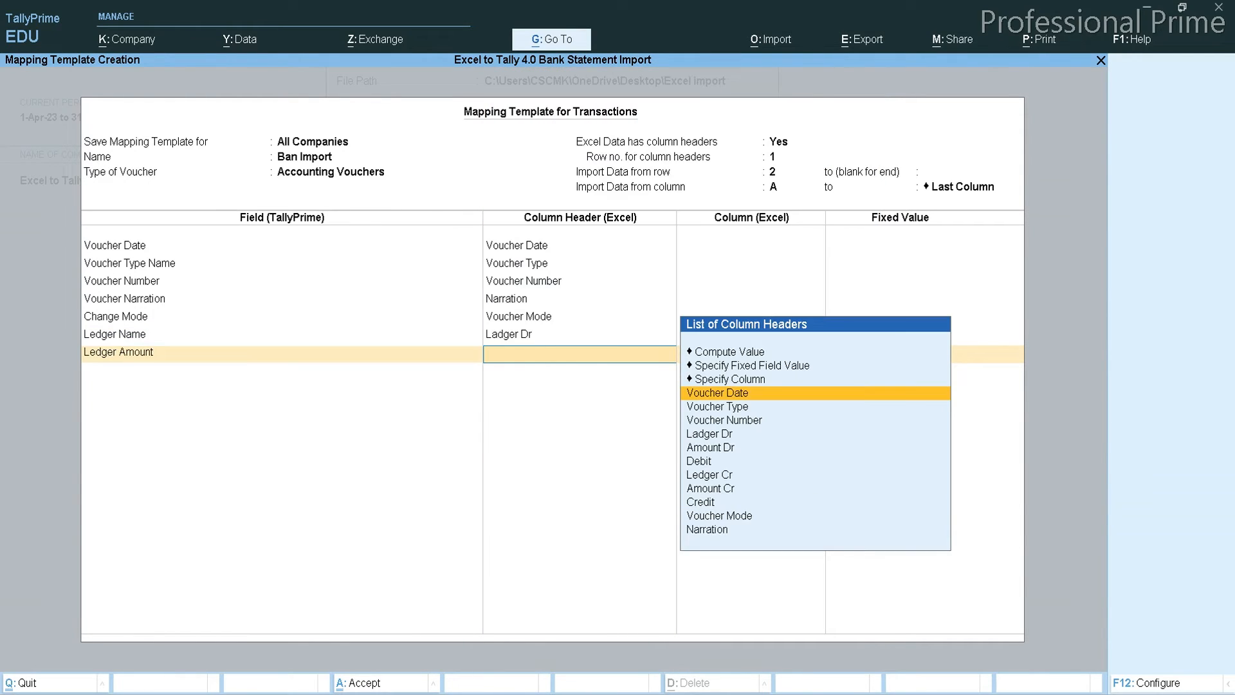
key(Down)
key(Down)
key(Down)
key(Down)
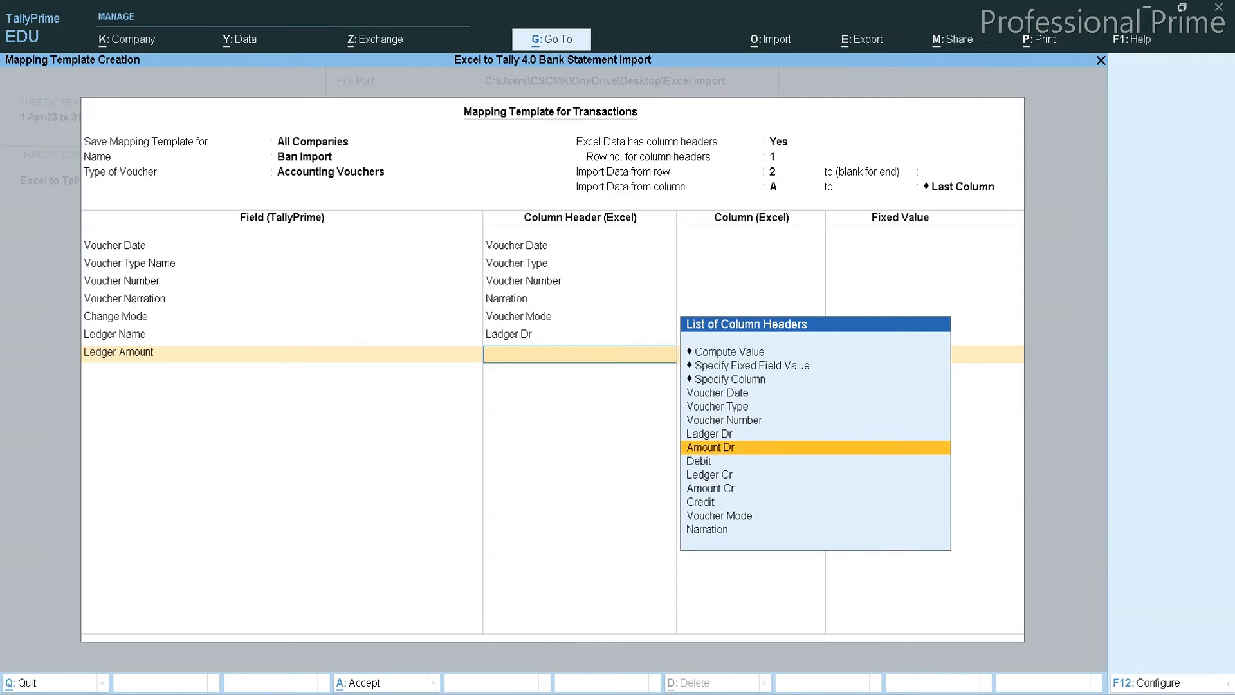
key(Return)
Step: Map the Ledger Amount Dr/Cr field from Ledger Details from Multiple Rows to the Debit column header
key(Down)
key(Down)
key(Down)
key(Down)
key(Down)
key(Down)
key(Down)
key(Down)
key(Down)
key(Down)
key(Down)
key(Down)
key(Down)
key(Down)
key(Down)
key(Down)
key(Down)
key(Down)
key(Down)
key(Down)
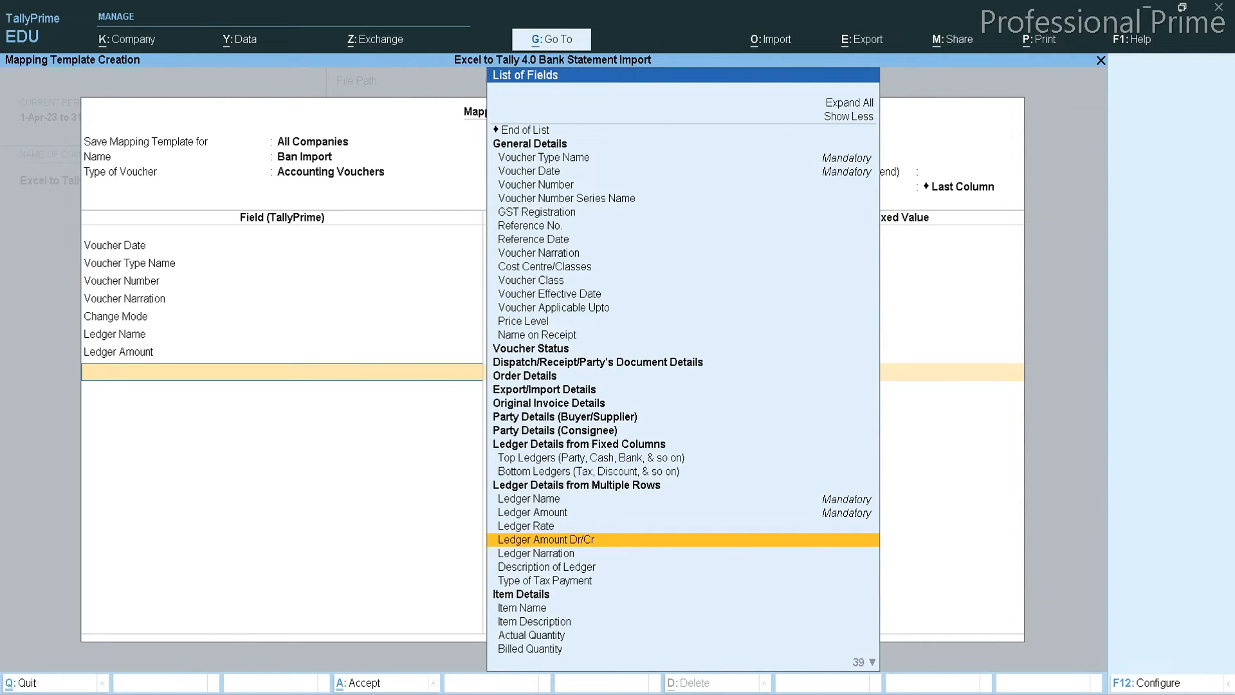
key(Return)
key(Down)
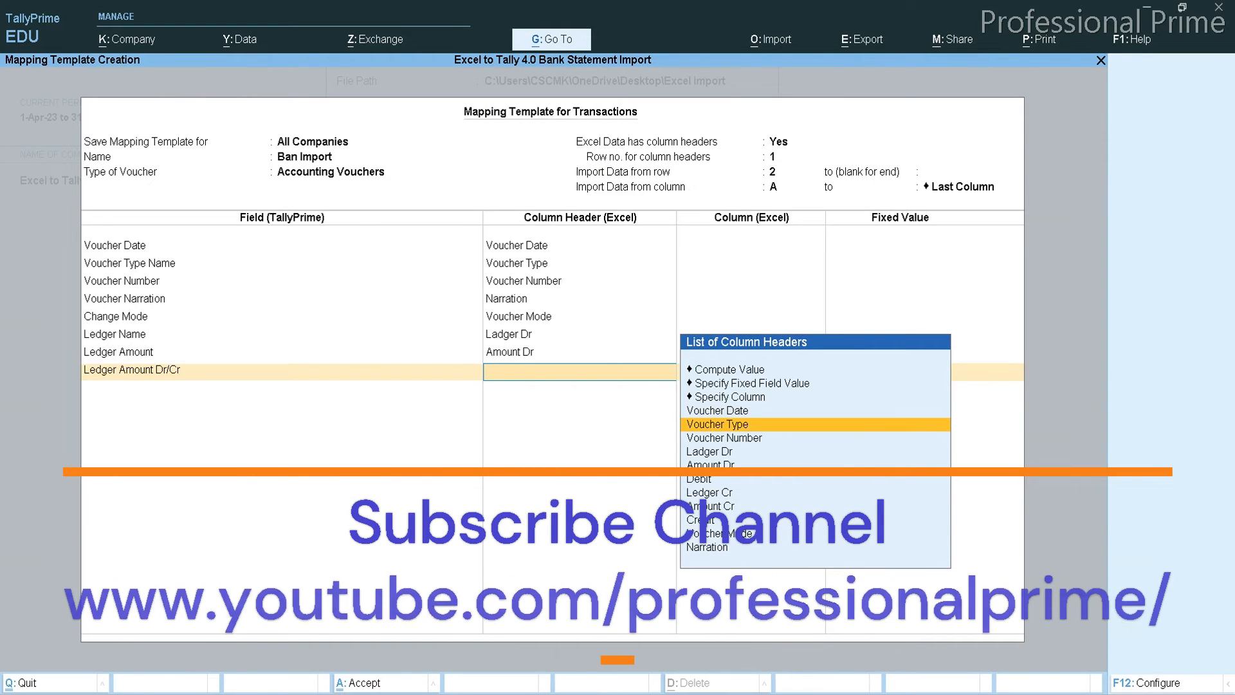
key(Down)
key(Down)
key(Down)
key(Down)
key(Return)
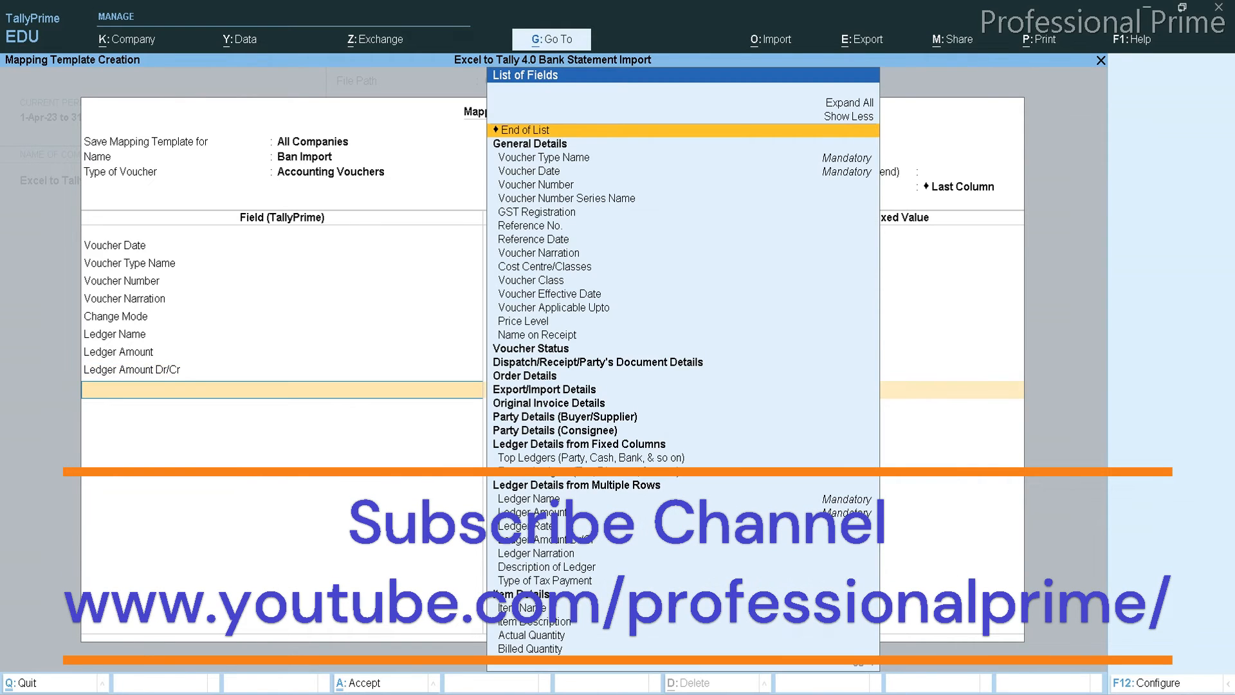
Step: Add the Top Ledgers (Party, Cash, Bank, & so on) field from Ledger Details from Fixed Columns to the mapping template
key(Down)
key(Down)
key(Down)
key(Down)
key(Down)
key(Down)
key(Down)
key(Down)
key(Down)
key(Down)
key(Down)
key(Down)
key(Down)
key(Down)
key(Down)
key(Down)
key(Down)
key(Down)
key(Down)
key(Down)
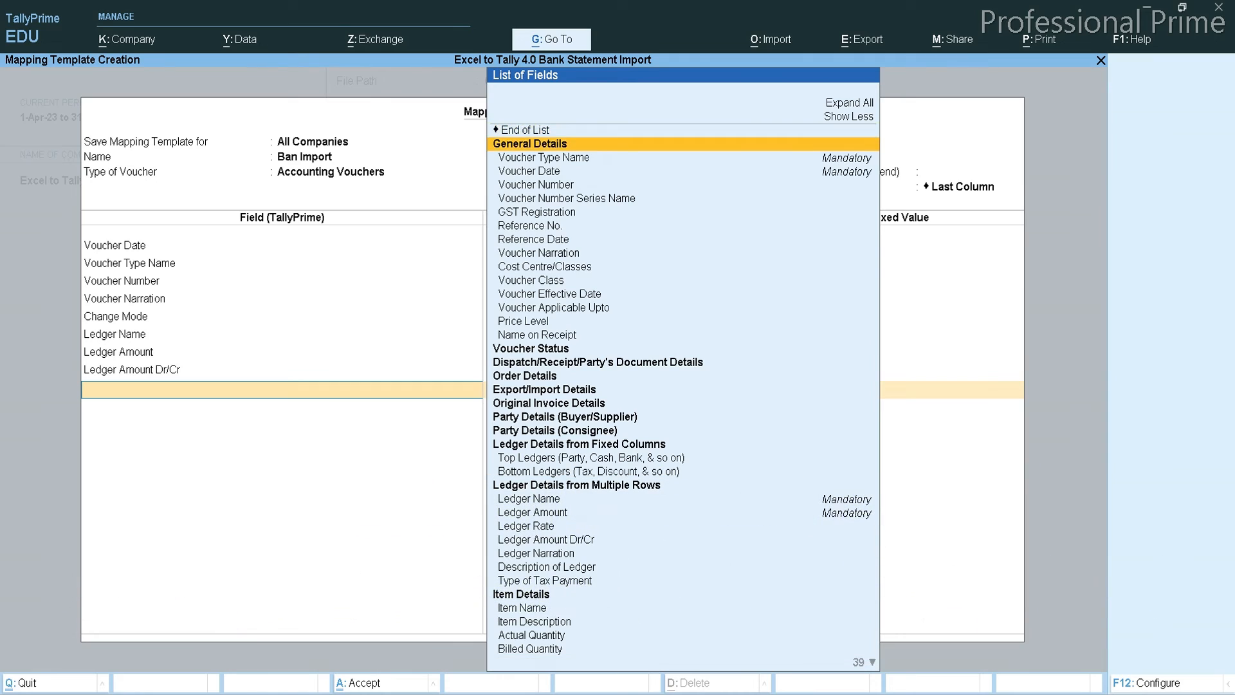
key(Down)
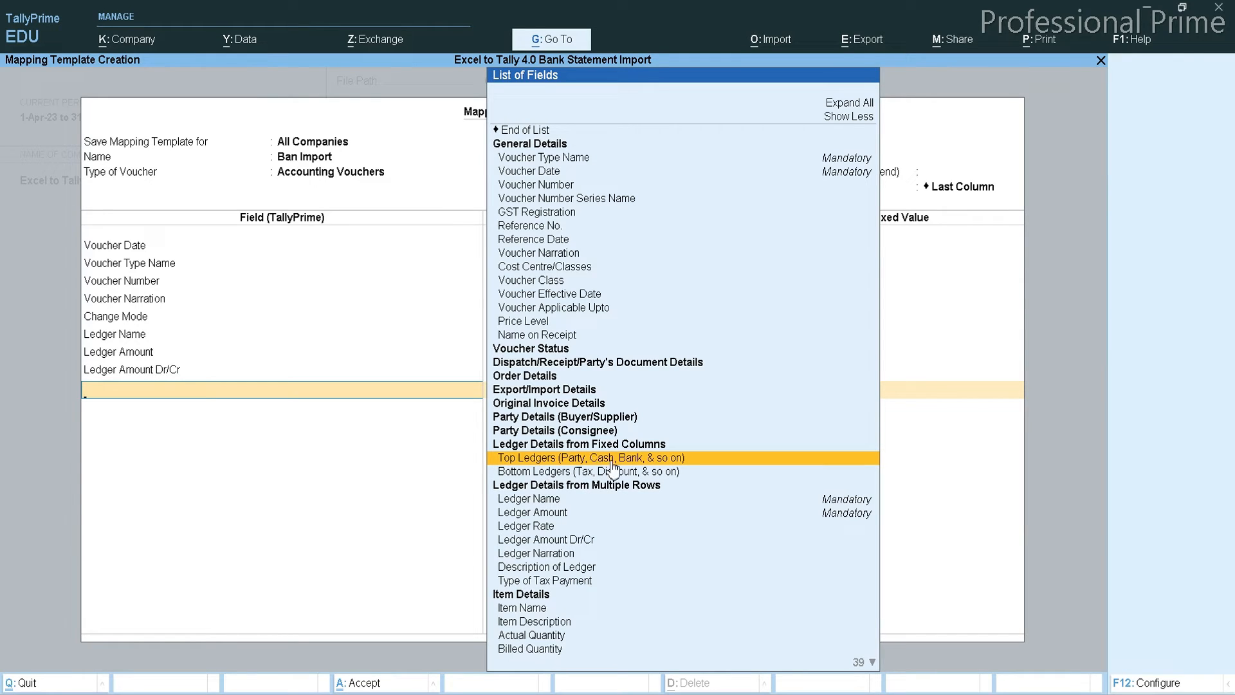
click(652, 458)
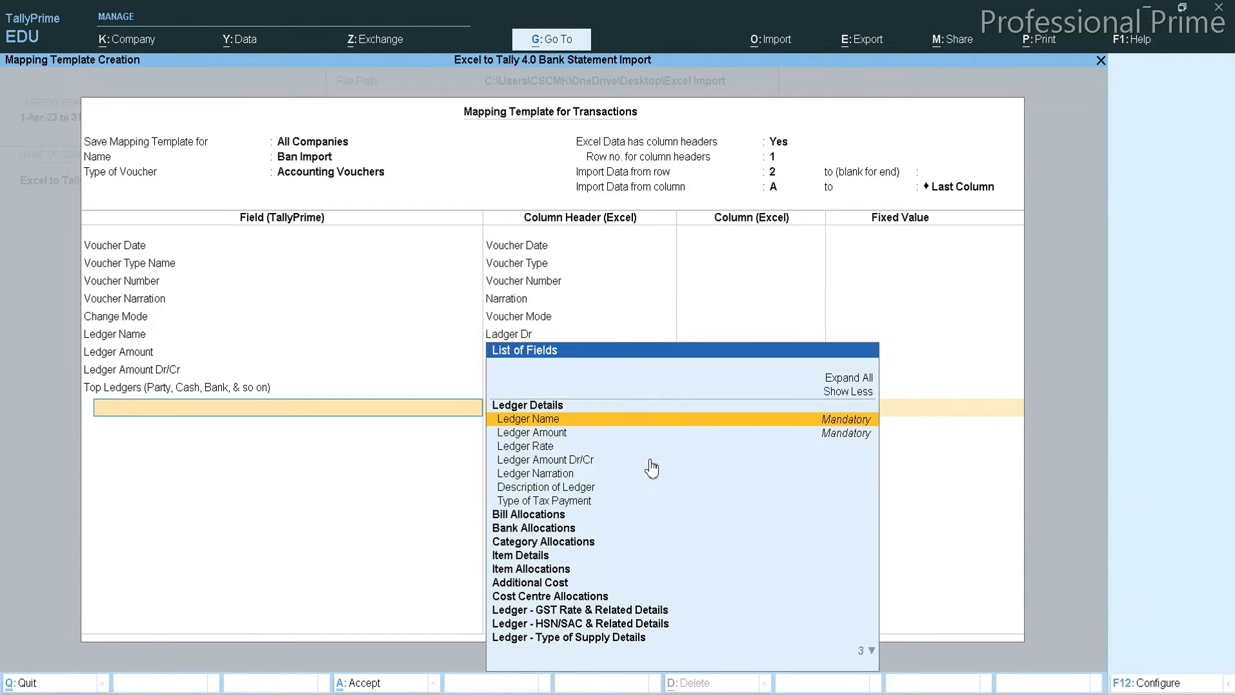
Step: Map the Ledger Name field under Top Ledgers to the Ledger Cr column header
key(Return)
key(Down)
key(Down)
key(Down)
key(Down)
key(Down)
key(Down)
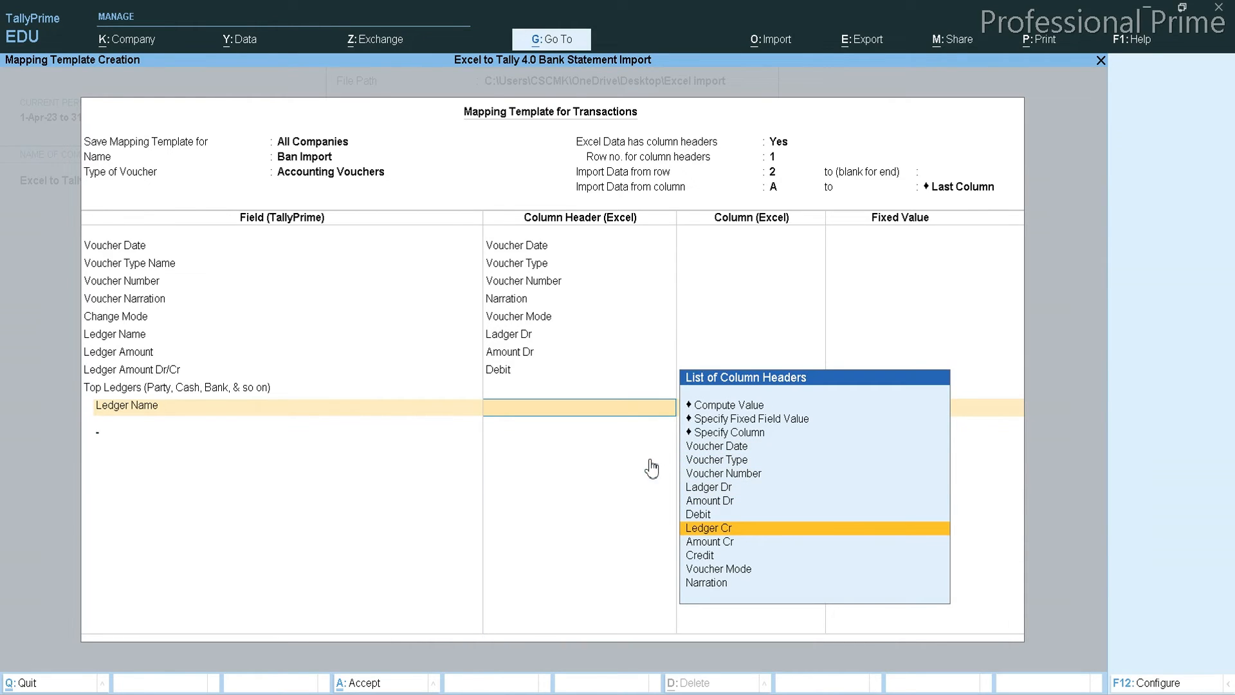
key(Return)
Step: Map the Ledger Amount field under Top Ledgers to the Amount Cr column header
key(Down)
key(Down)
key(Down)
key(Down)
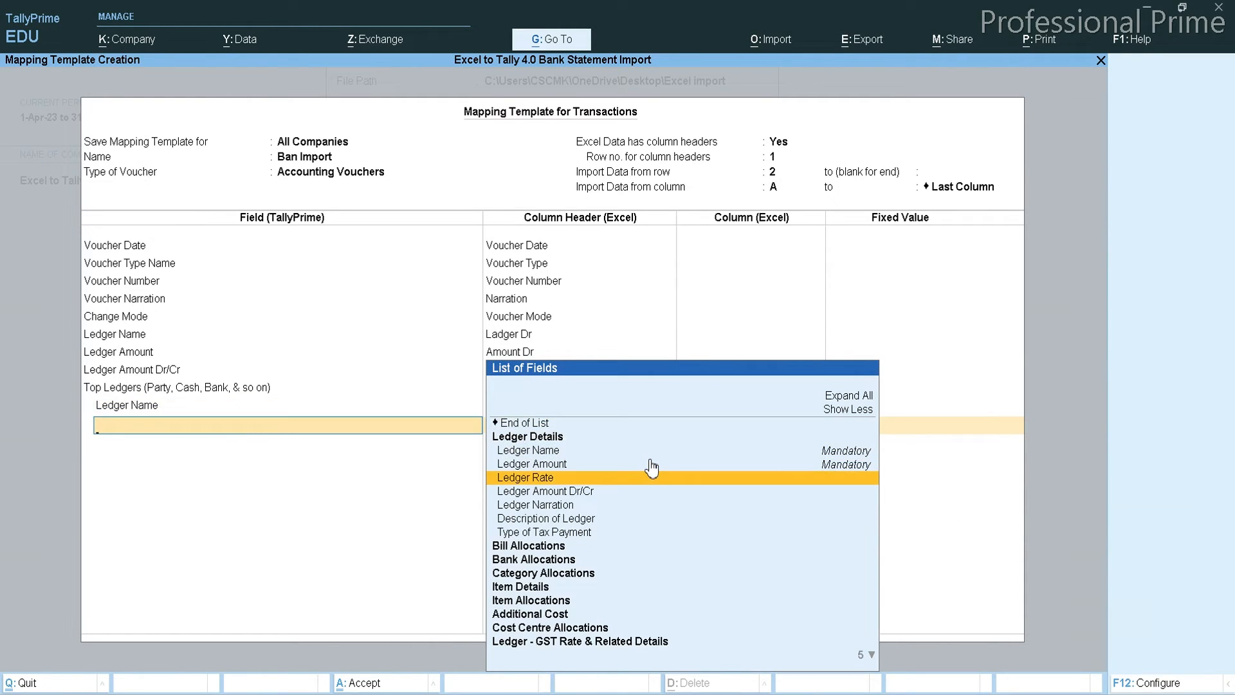
key(Up)
key(Return)
key(Down)
key(Down)
key(Down)
key(Down)
key(Down)
key(Down)
key(Down)
key(Down)
key(Down)
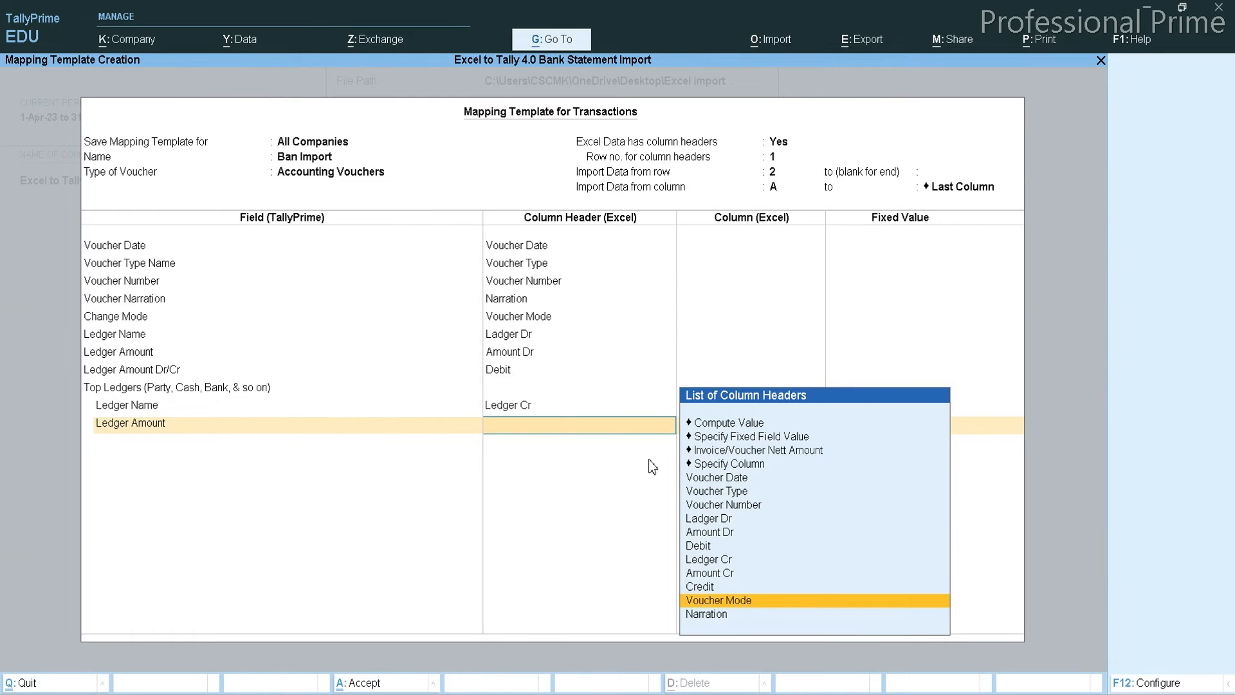
key(Up)
key(Up)
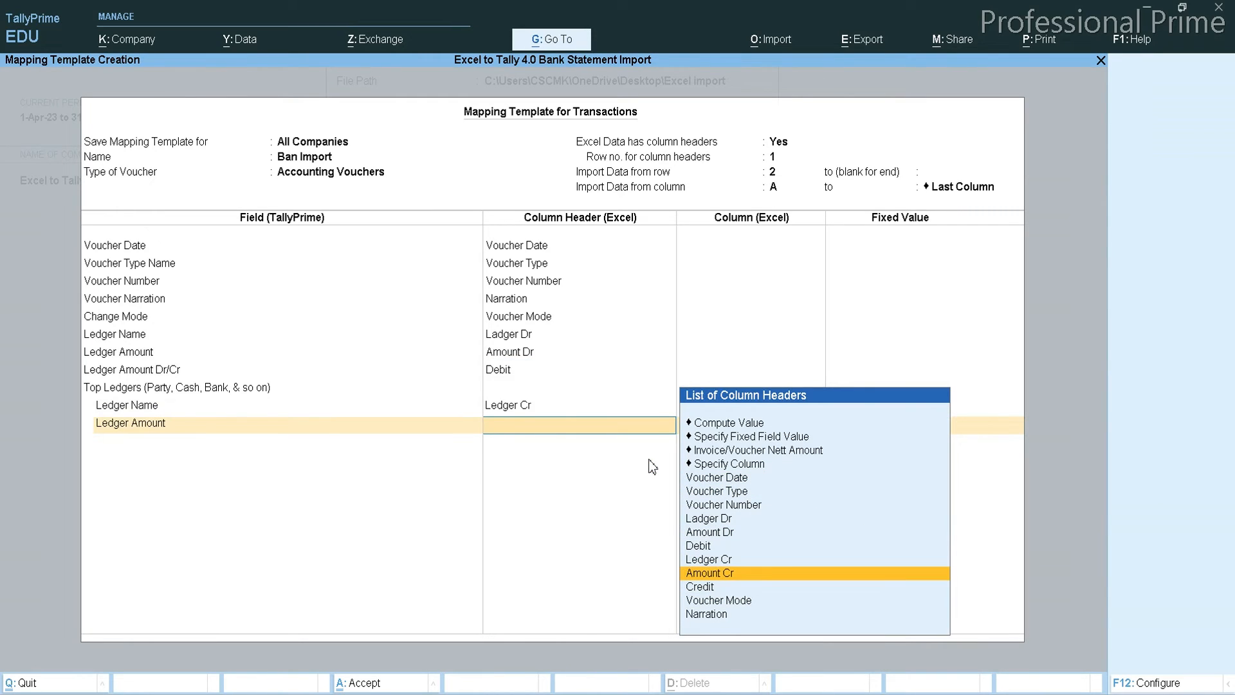
key(Return)
Step: Map the Ledger Amount Dr/Cr field under Top Ledgers to the Credit column header and end the field lists
key(Down)
key(Down)
key(Down)
key(Down)
key(Down)
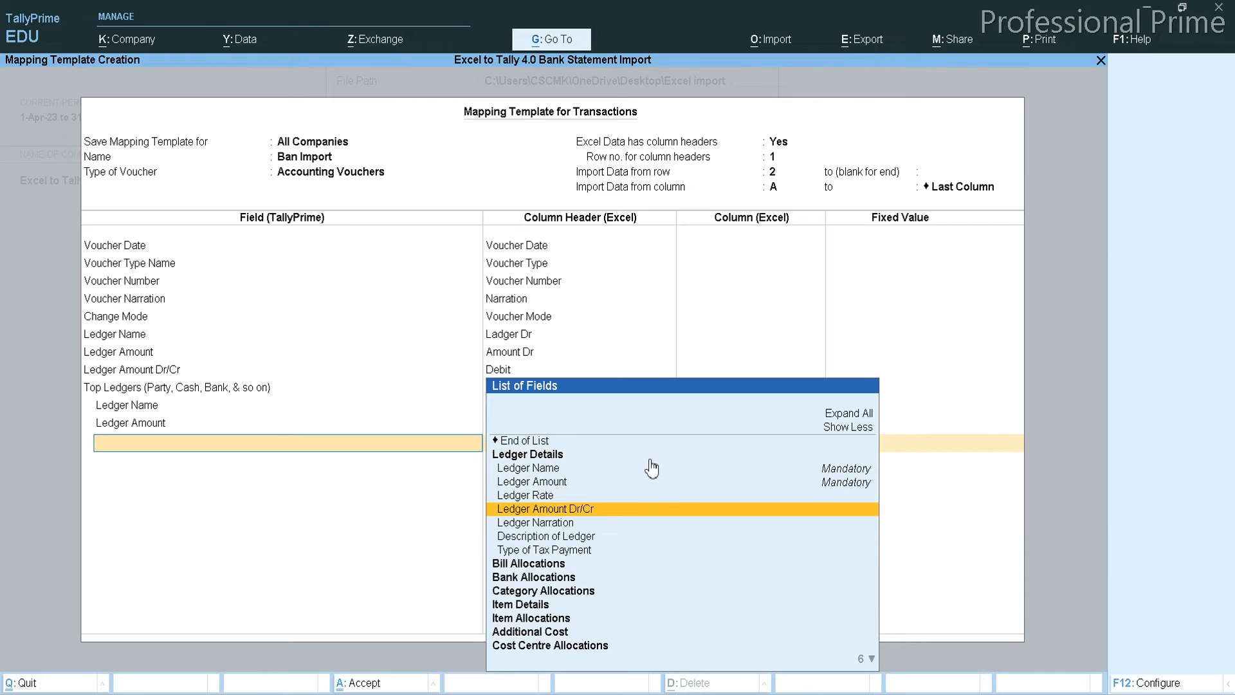
key(Return)
key(Down)
key(Down)
key(Down)
key(Down)
key(Down)
key(Down)
key(Down)
key(Down)
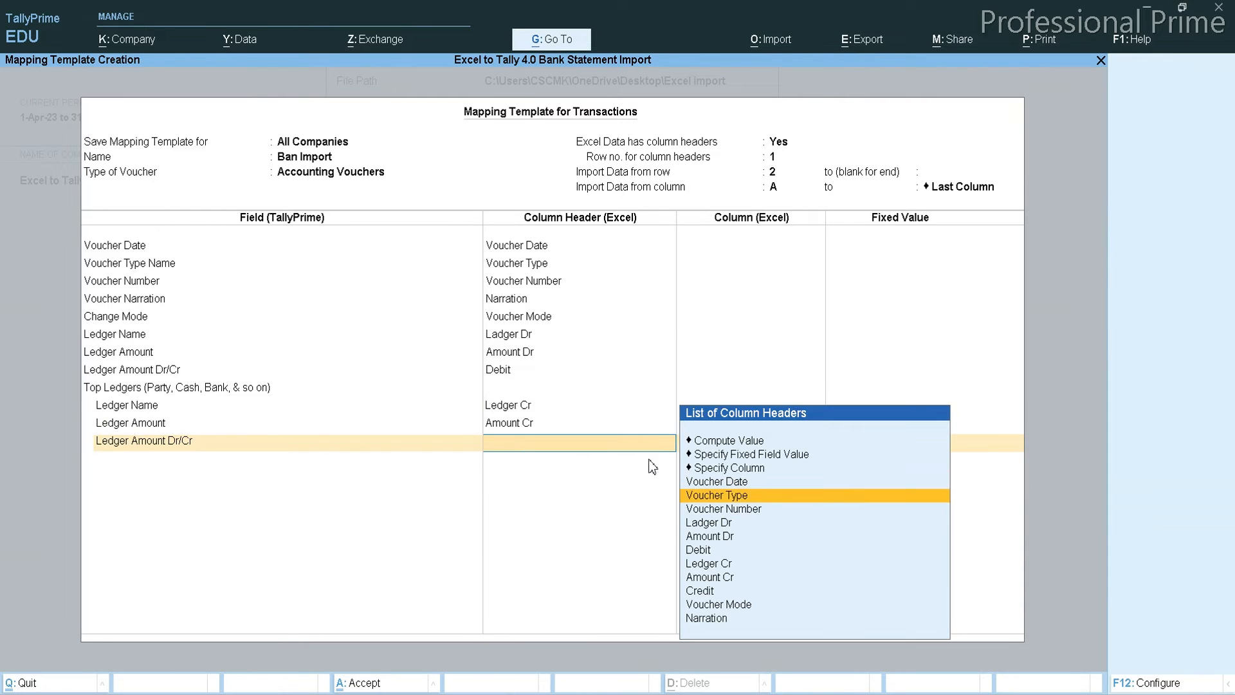
key(Return)
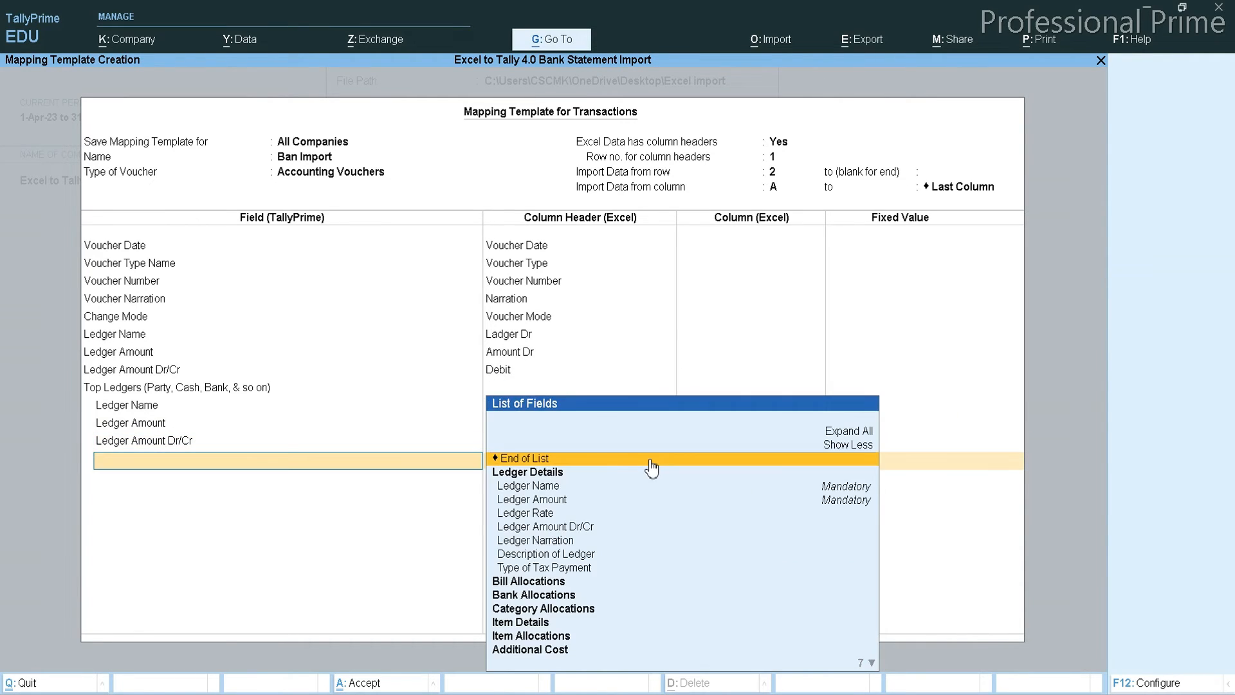
key(Return)
key(Return)
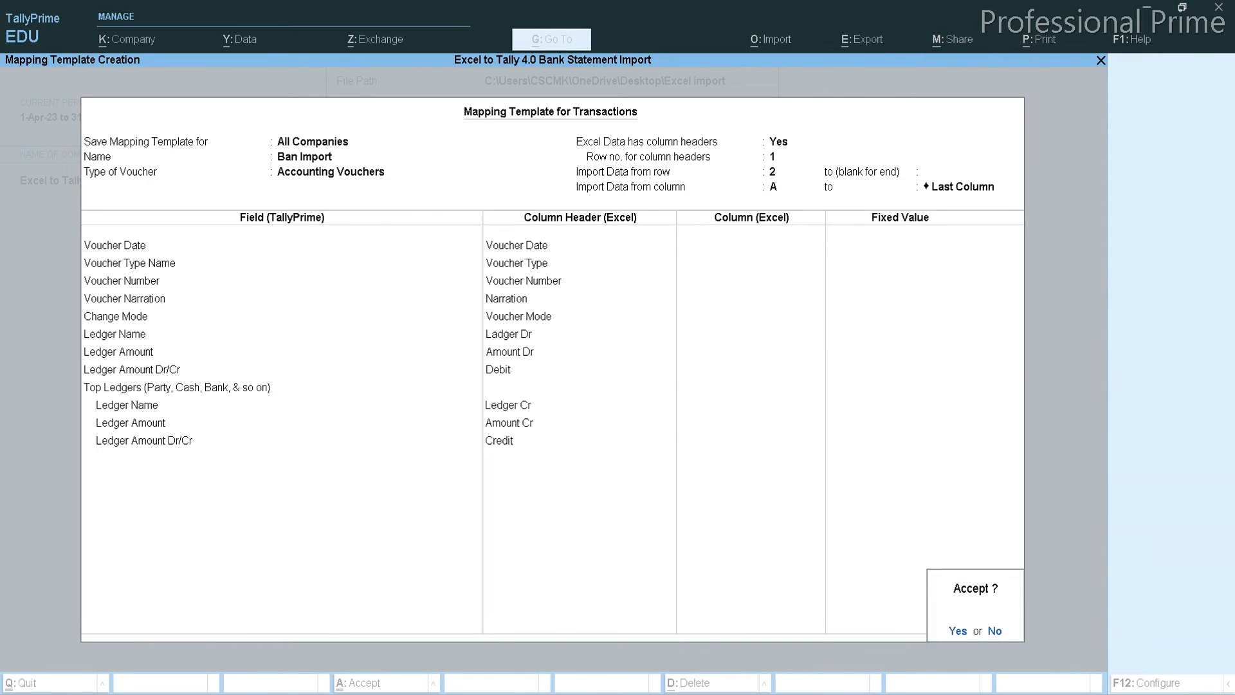
Step: Compare the mapping template with the Bank Statement import workbook's columns in Excel and return to TallyPrime
key(alt+Tab)
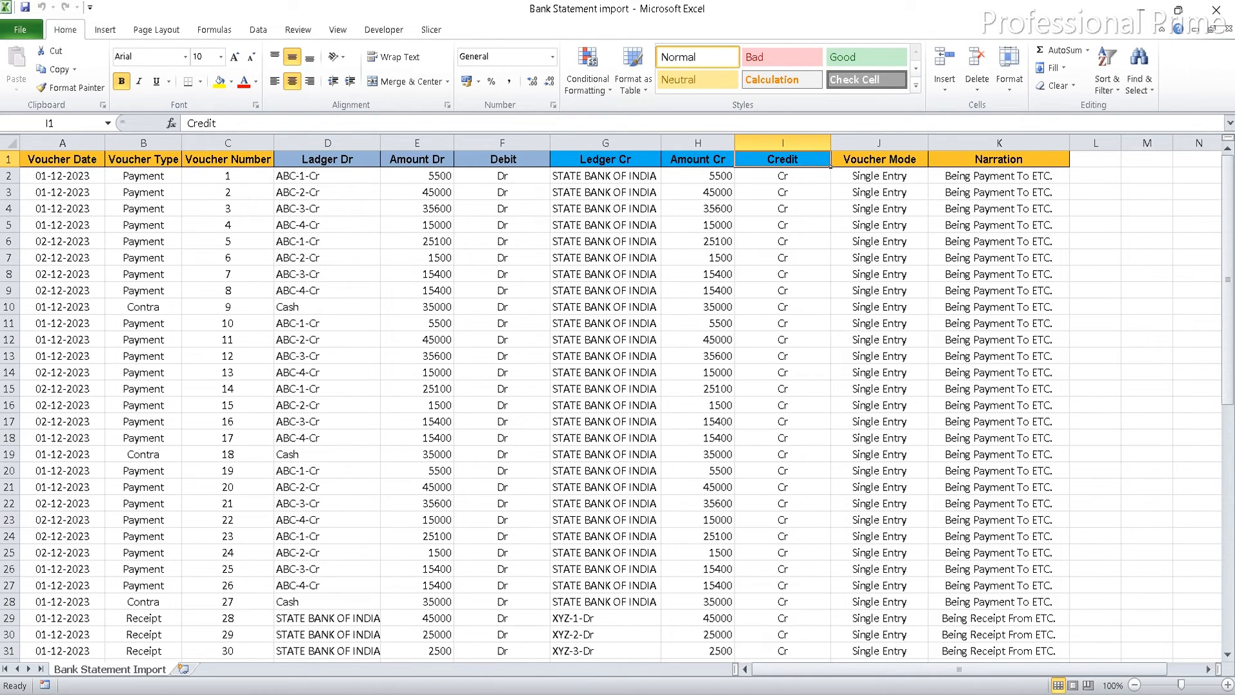
click(768, 693)
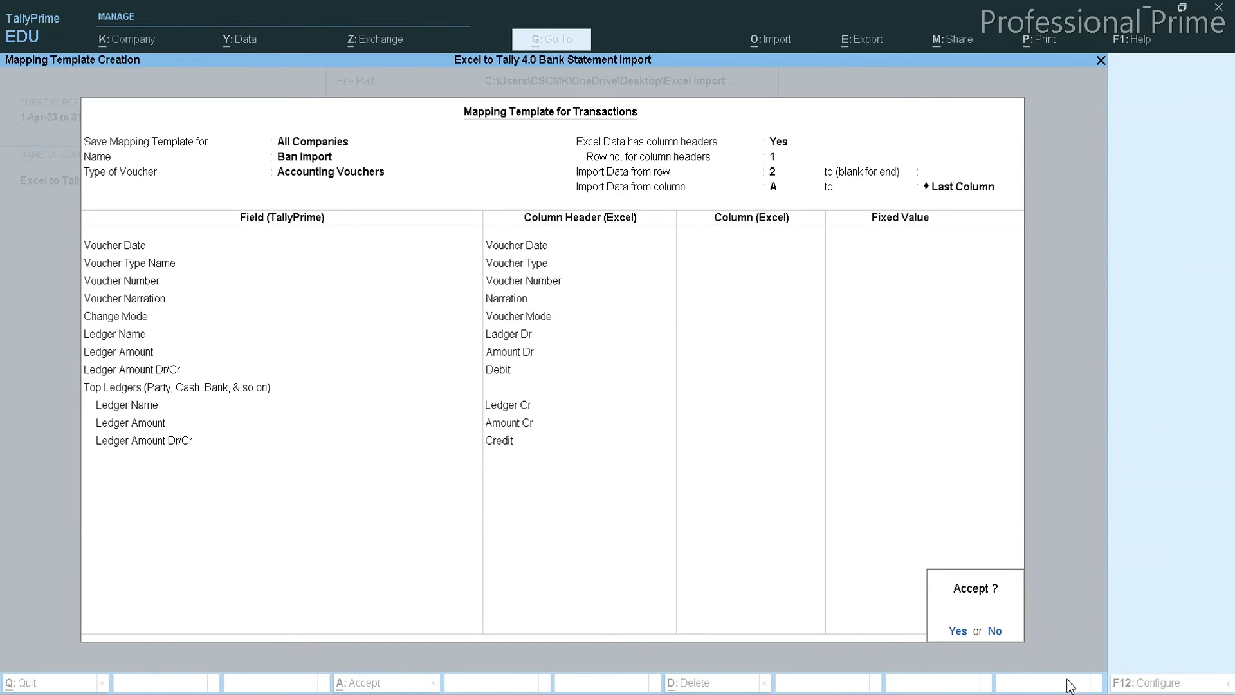
mouse_move(978, 683)
click(1062, 683)
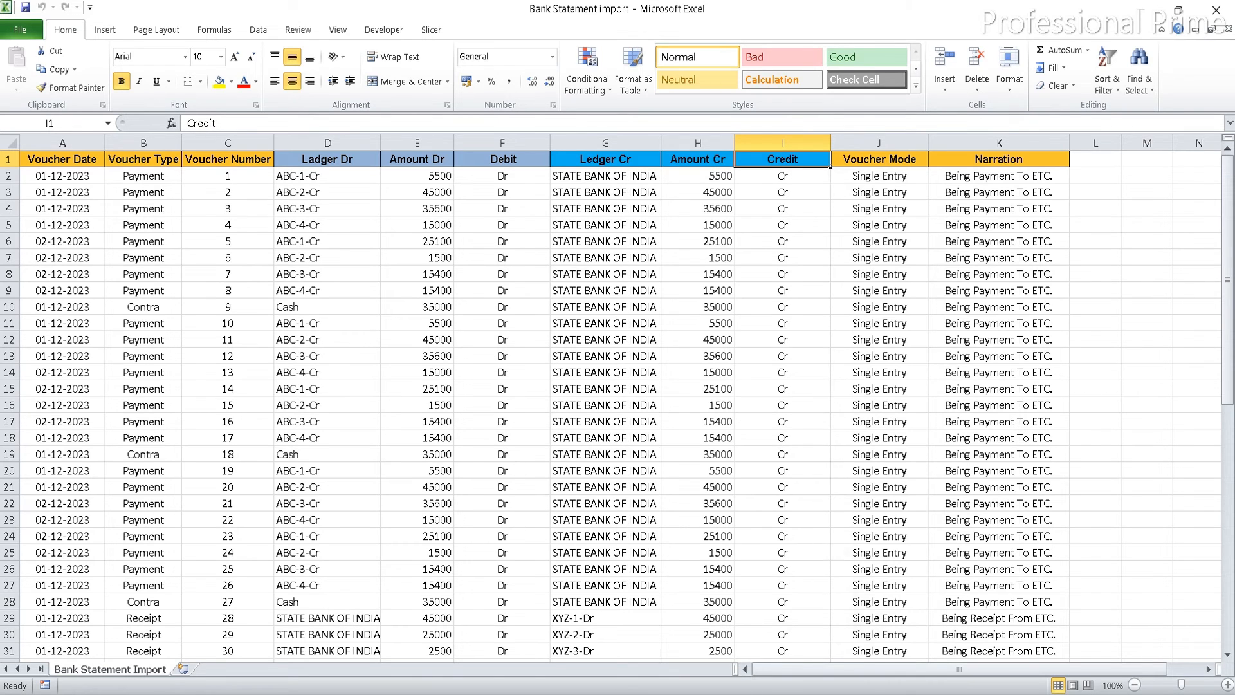
key(alt+Tab)
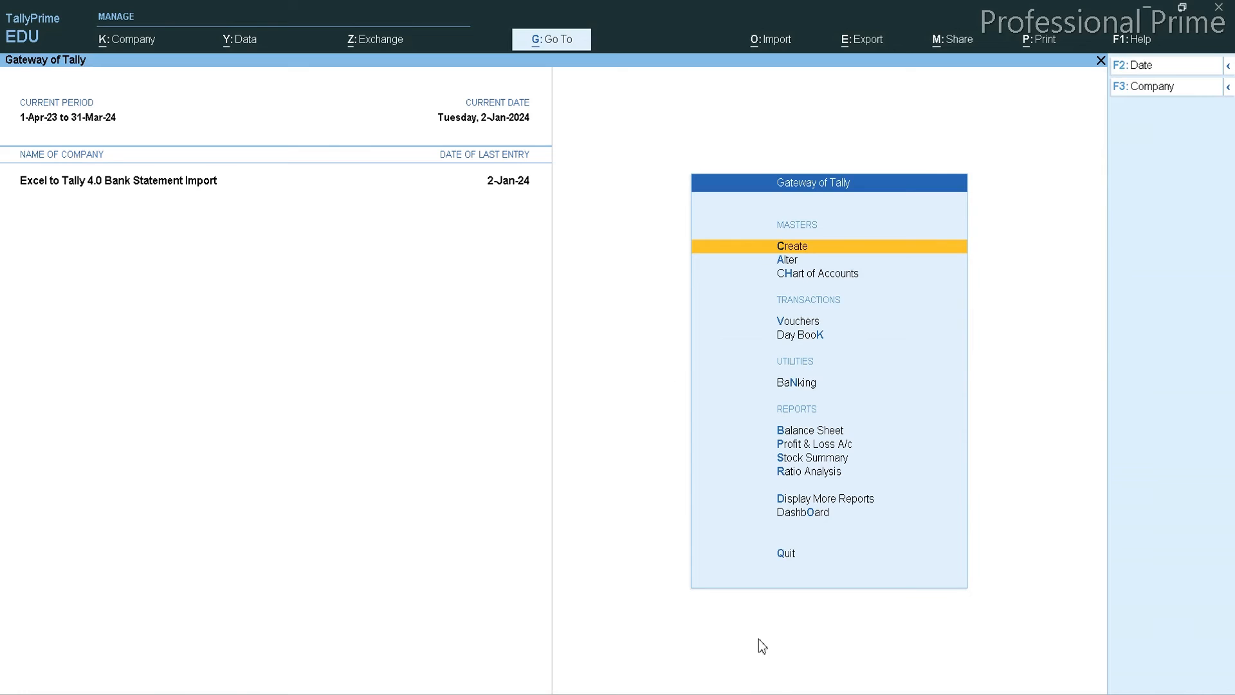
key(alt+Tab)
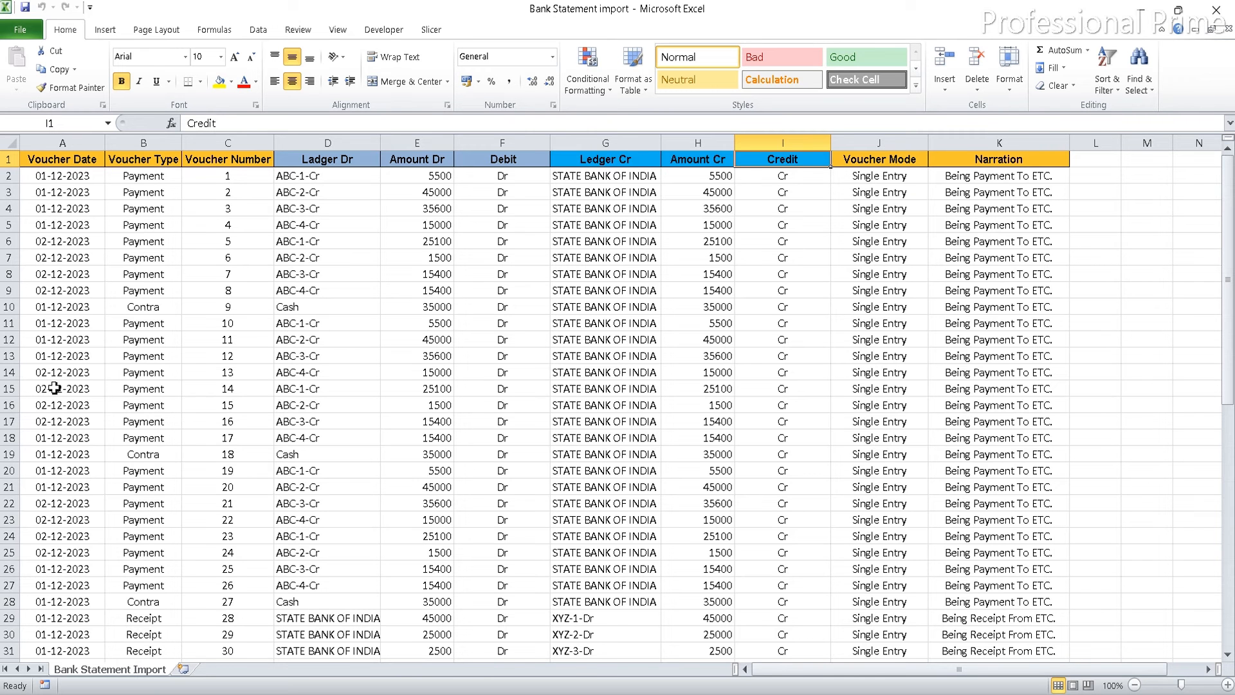
key(alt+Tab)
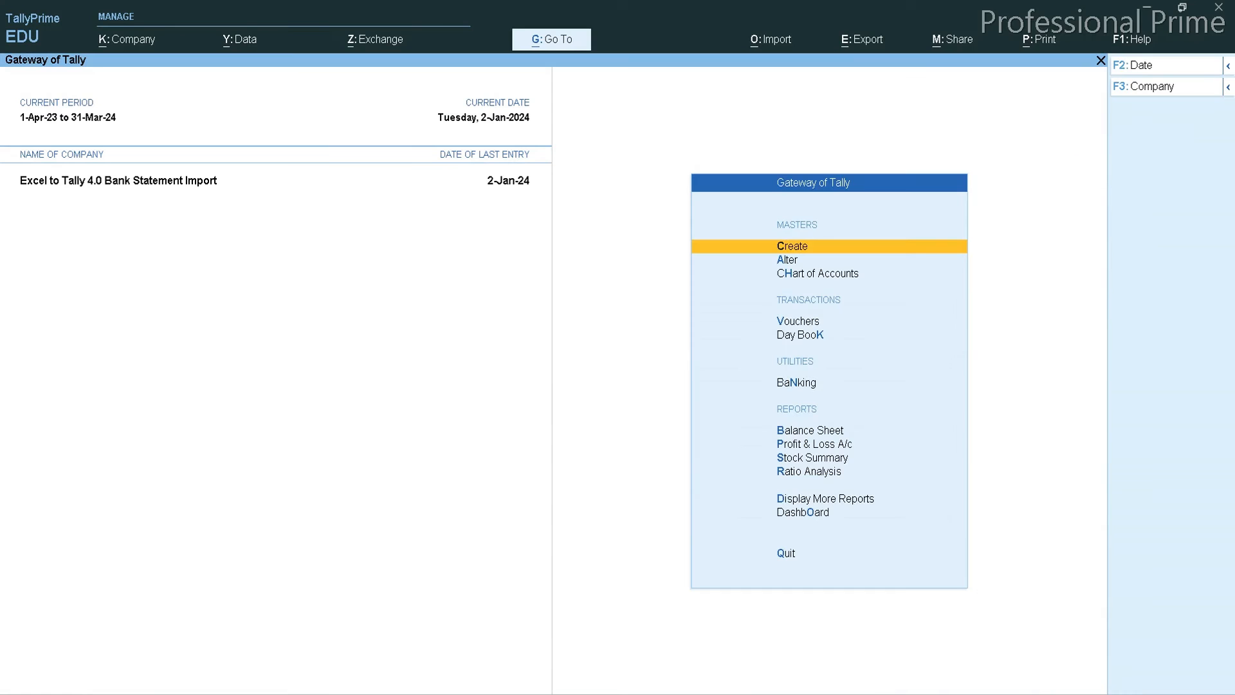
Step: Open the ledger vouchers report for the State Bank Of India ledger from the account books
key(d)
key(a)
key(Return)
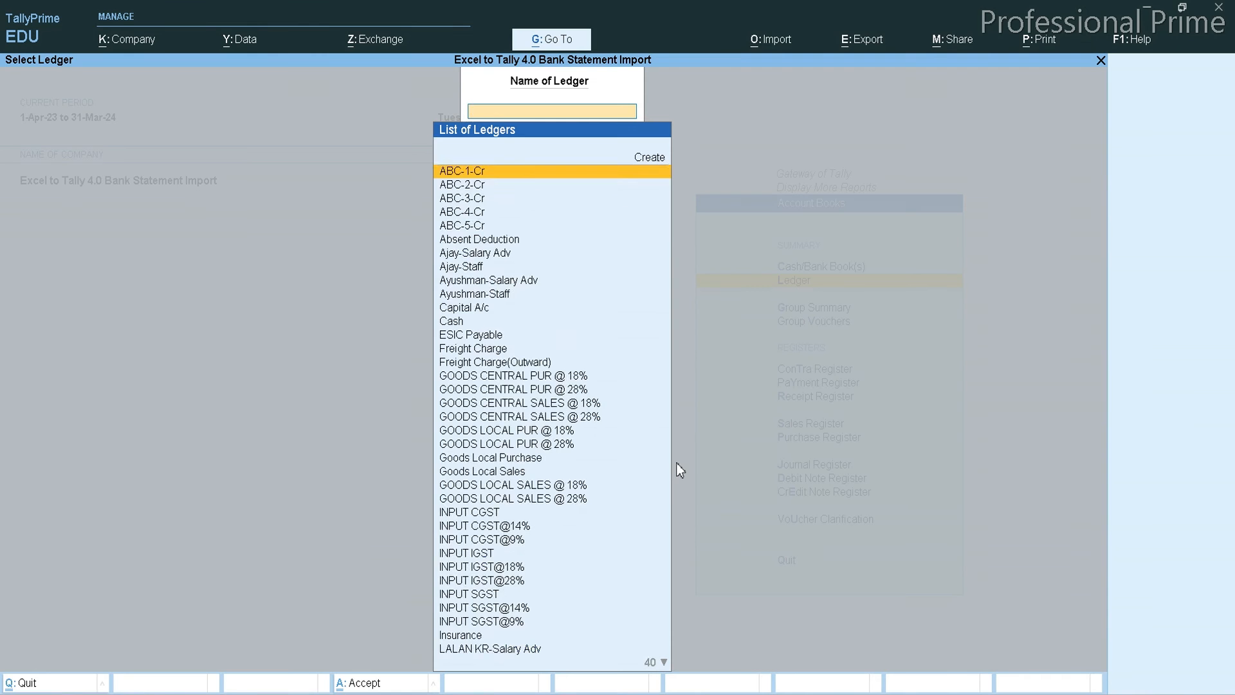
text(Sta)
key(Return)
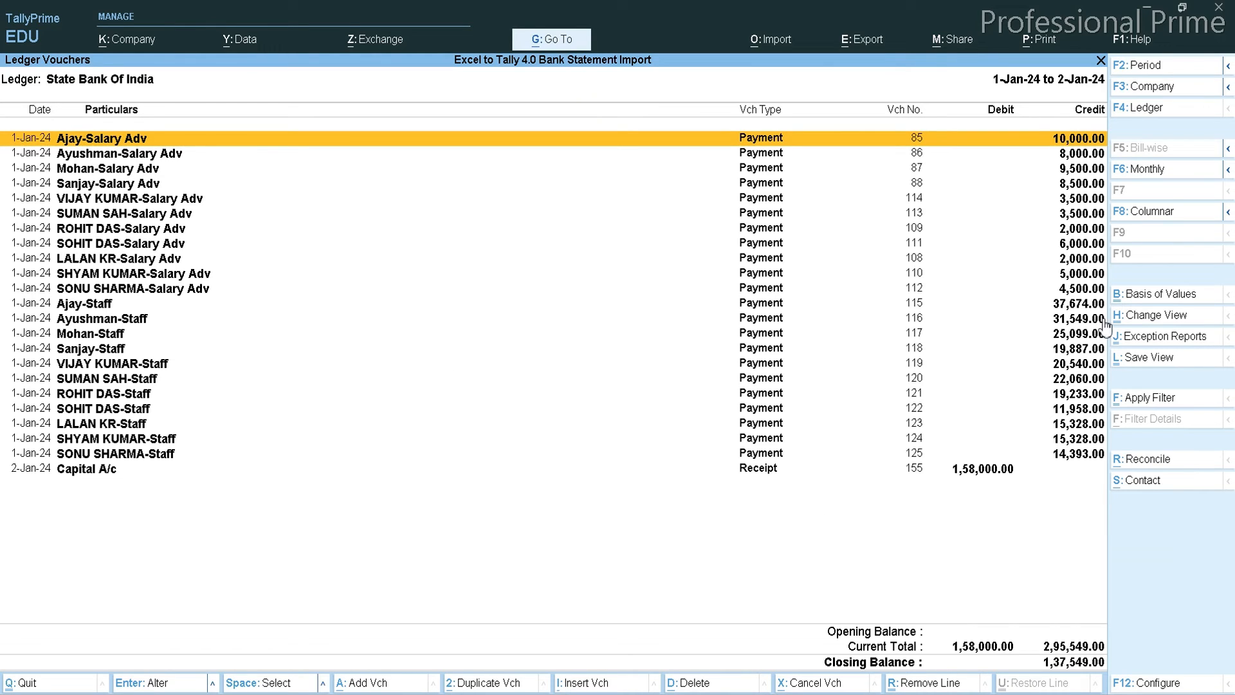
Step: Switch the State Bank Of India ledger to its monthly summary and open the December vouchers
click(1137, 172)
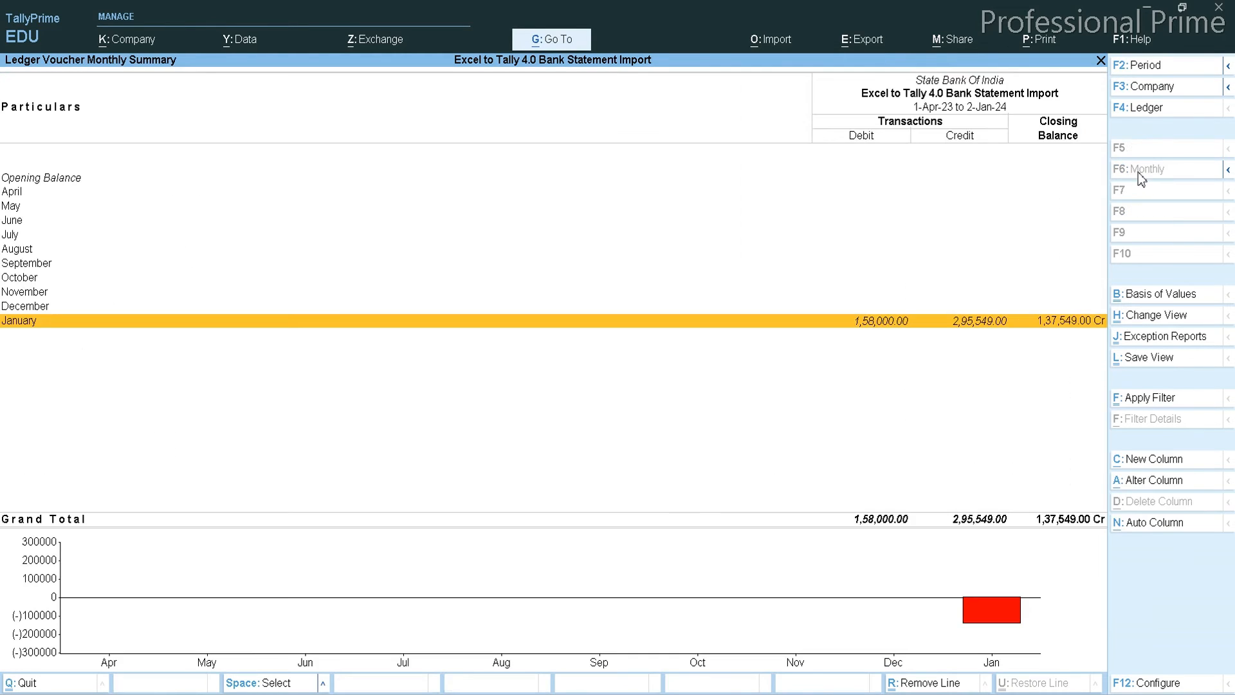
key(Up)
key(Return)
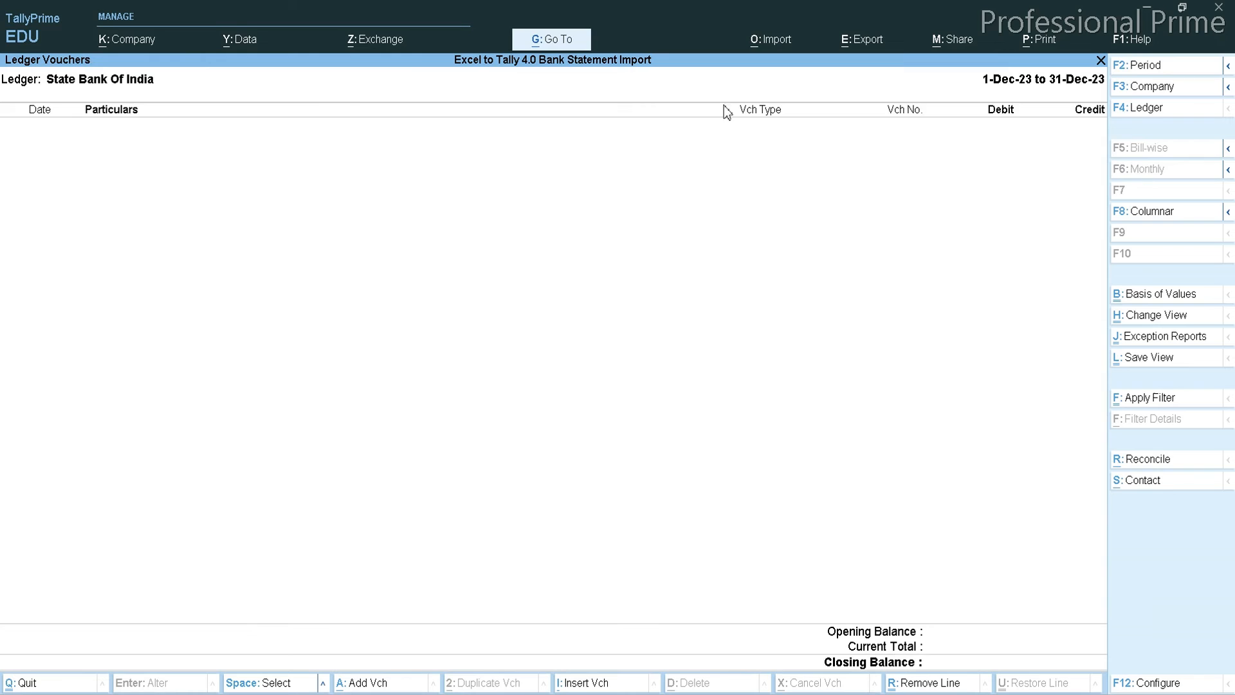
Step: Set up a transactions import from Bank Statement import.xlsx with the Bank Statement Import worksheet and mapping template, and open the import preview
click(776, 45)
key(Down)
key(Return)
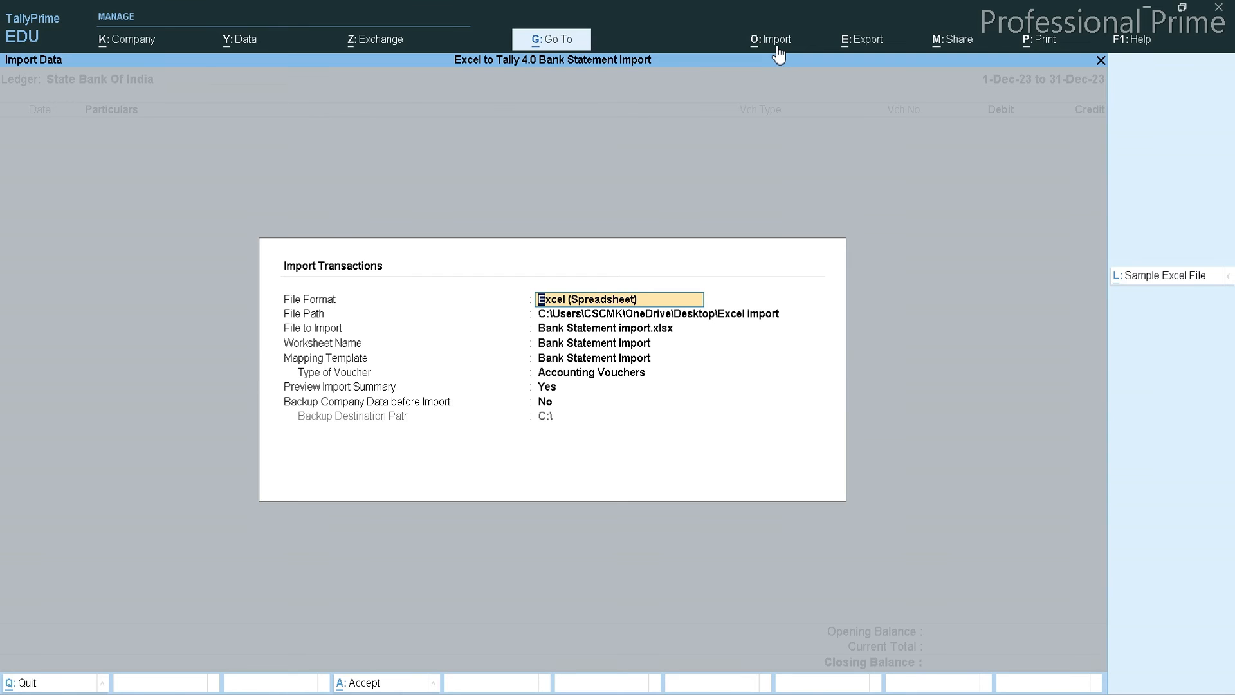
key(Return)
key(Return)
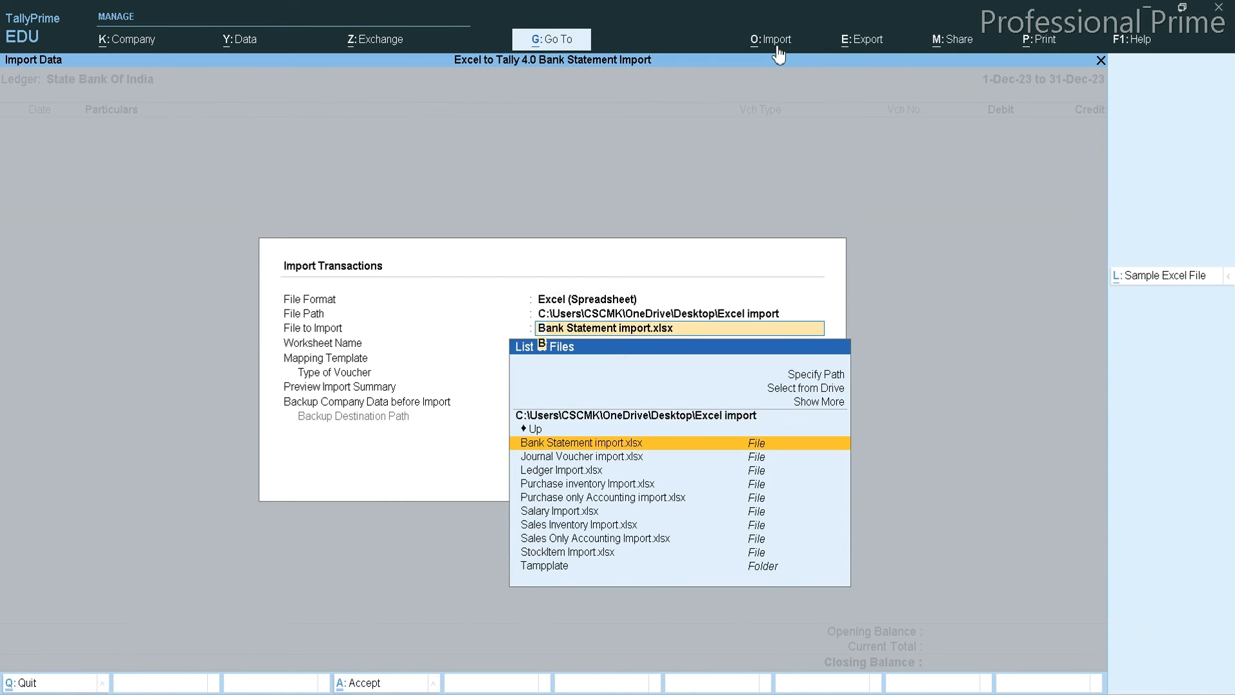
key(Return)
key(Return)
key(Return)
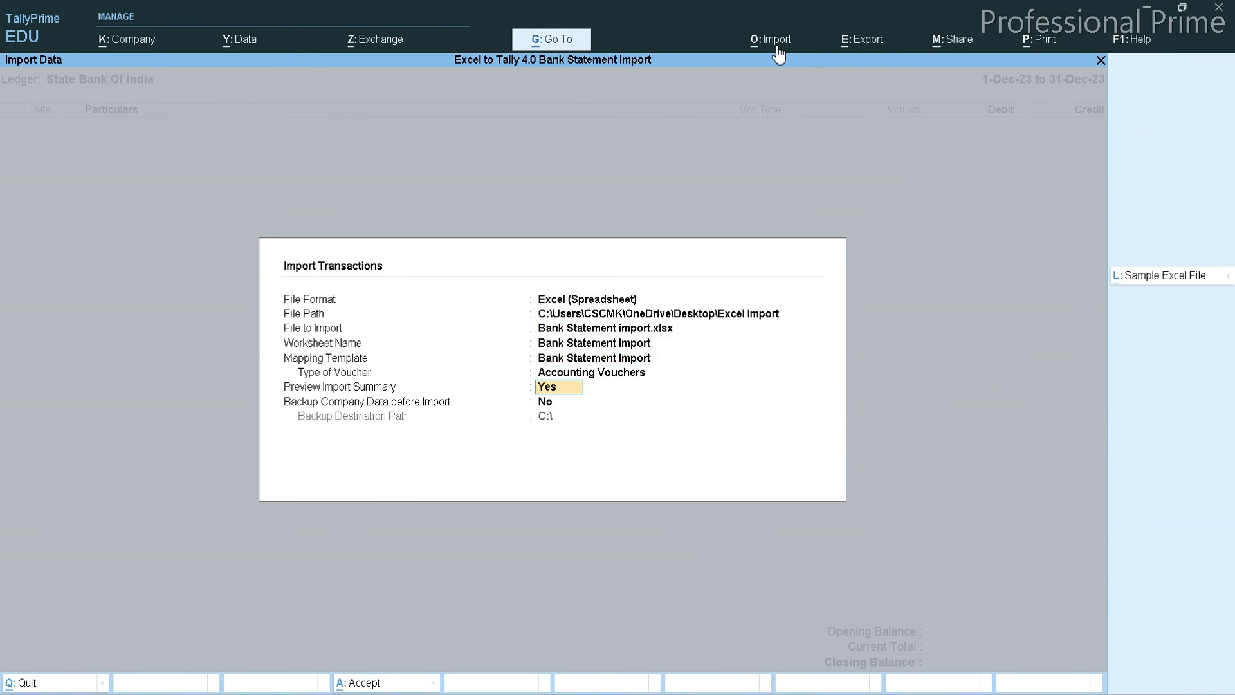
key(Return)
key(Return)
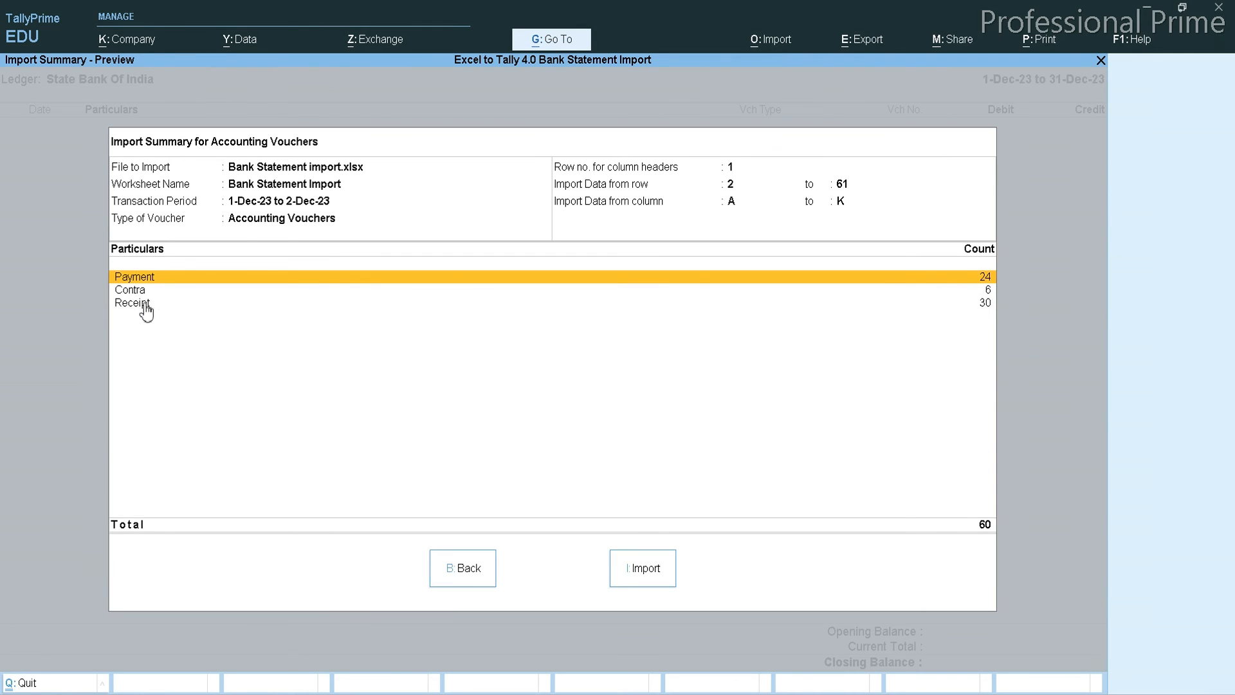
Step: Review the Payment, Contra and Receipt entries in the import preview and import the accounting vouchers
key(Down)
key(Down)
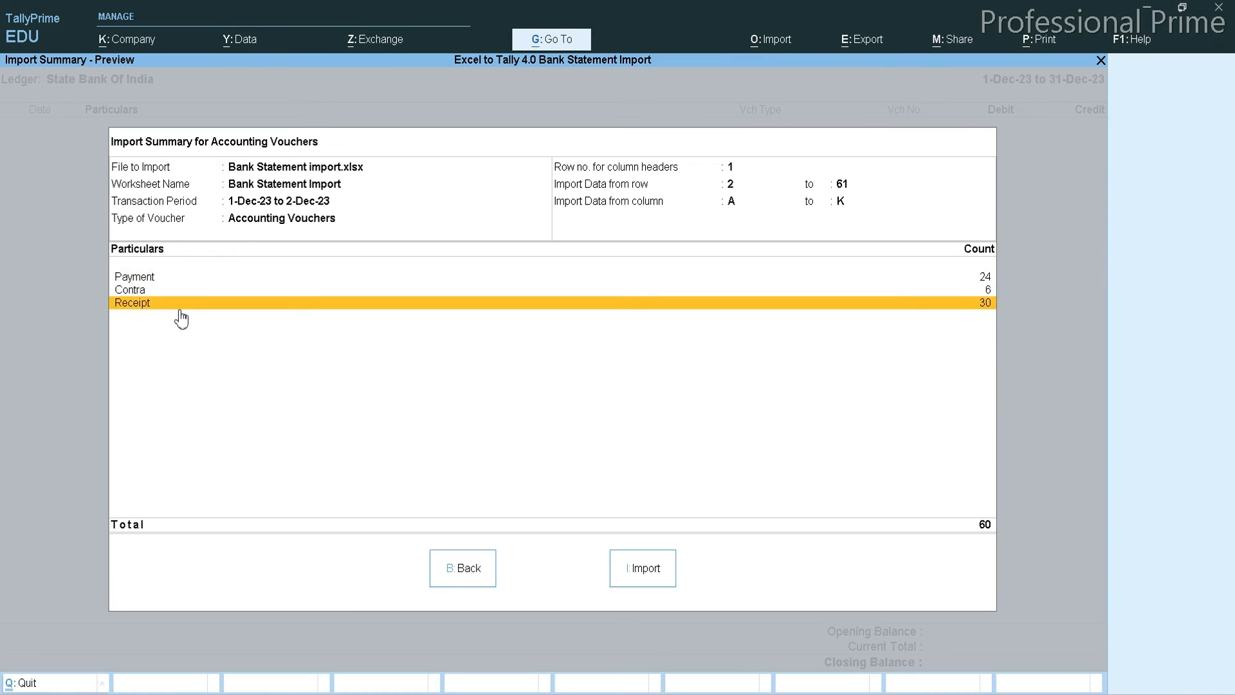
key(Down)
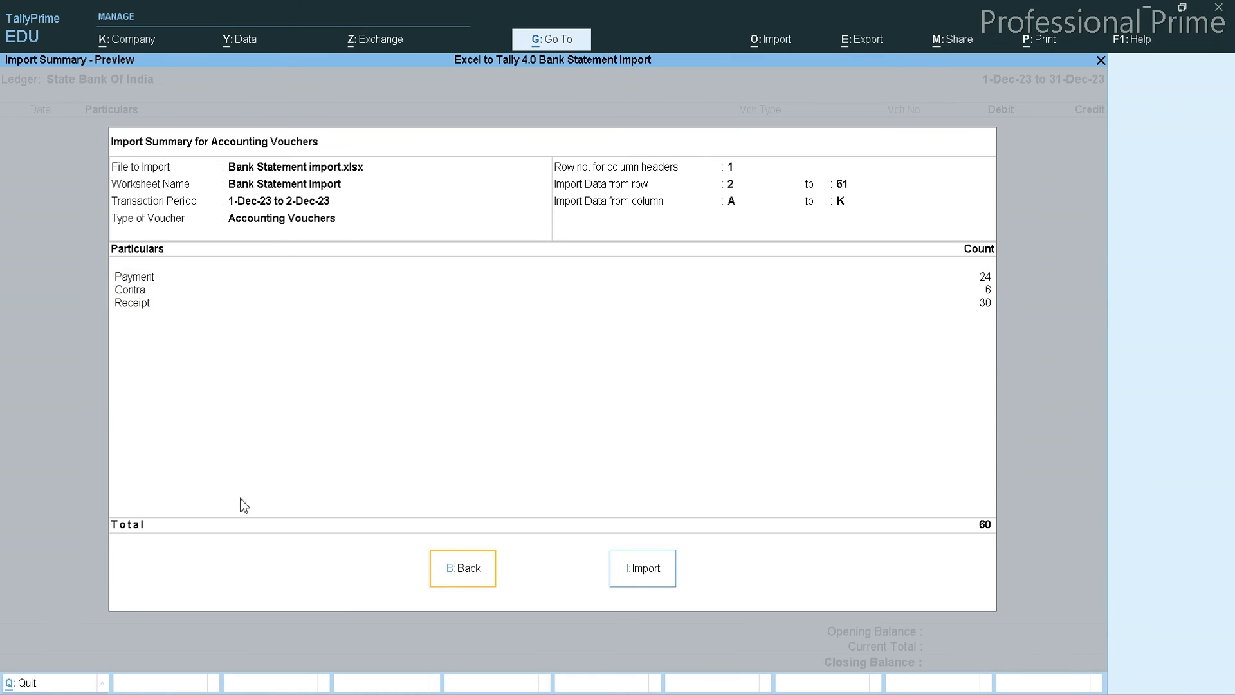
click(638, 569)
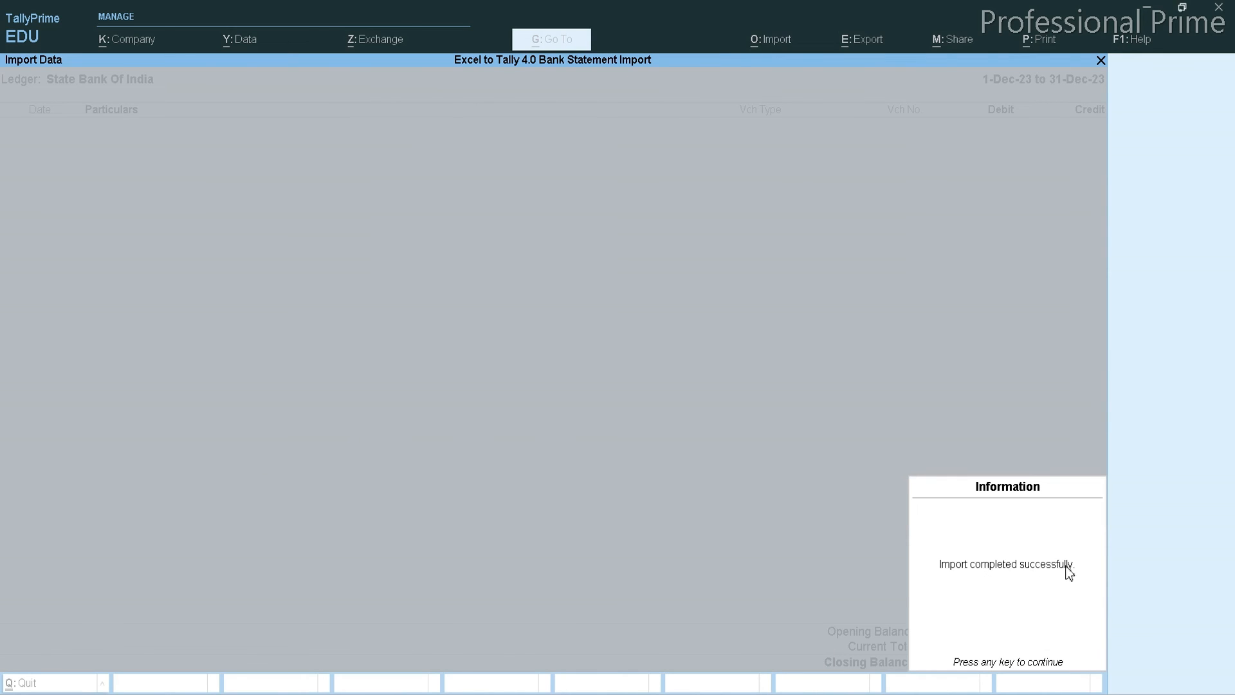
click(1071, 571)
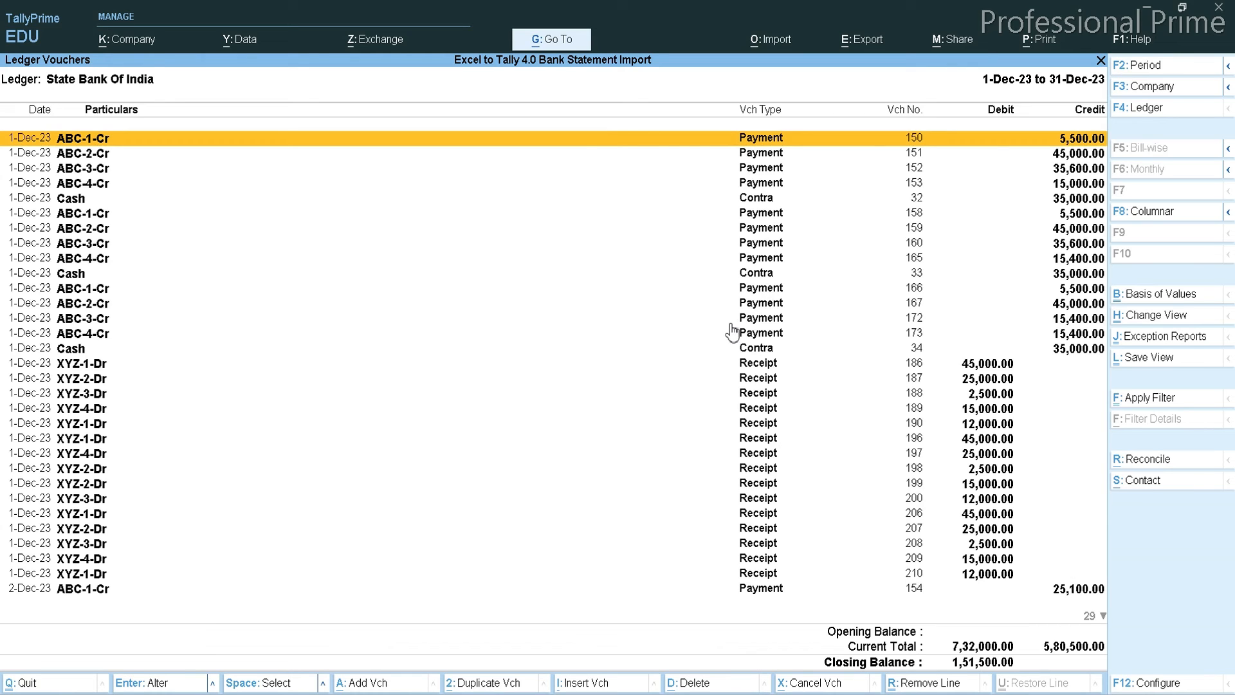
Step: Examine the imported December vouchers in the State Bank Of India ledger through to the last entry
key(Down)
key(Down)
key(Down)
key(Down)
key(Down)
key(Down)
key(Down)
key(Down)
key(Down)
key(Down)
key(Down)
key(Down)
key(Down)
key(Down)
key(Down)
key(Down)
key(Down)
key(Down)
key(Down)
key(Down)
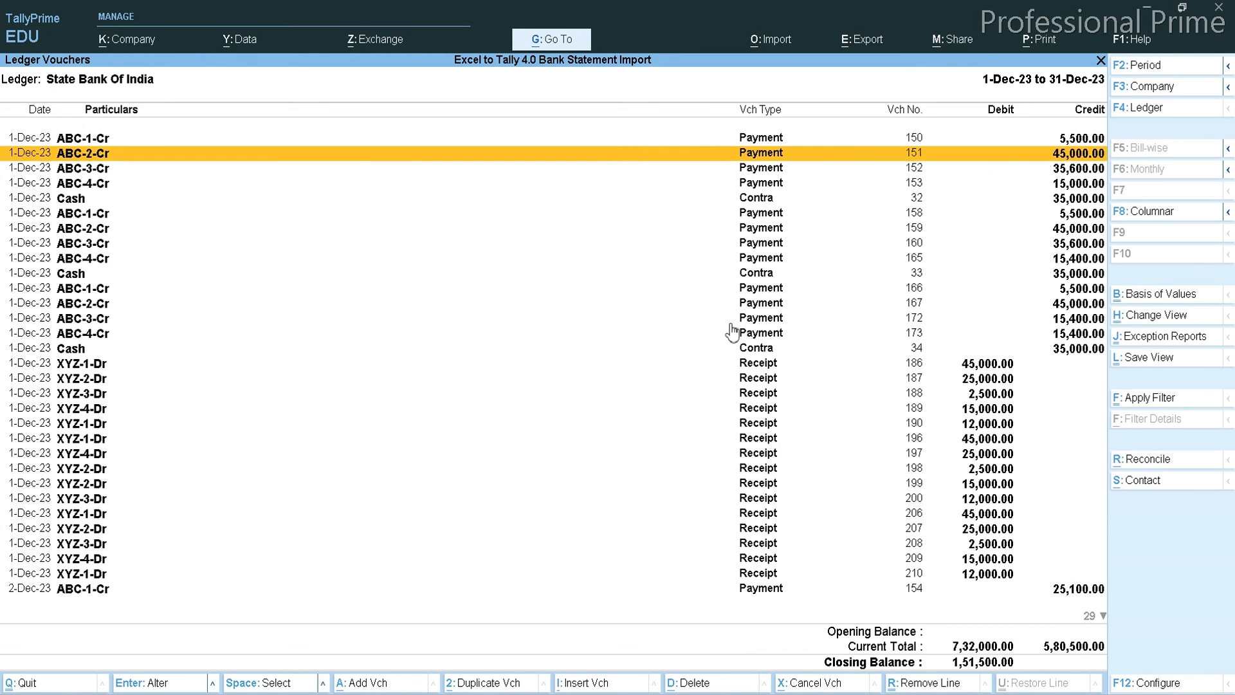
key(Down)
key(Down)
key(Down)
key(Down)
key(Down)
key(Down)
key(Down)
key(Down)
key(Down)
key(Down)
key(Down)
key(Down)
key(Down)
key(Down)
key(Down)
key(Down)
key(Down)
key(Down)
key(Down)
key(Down)
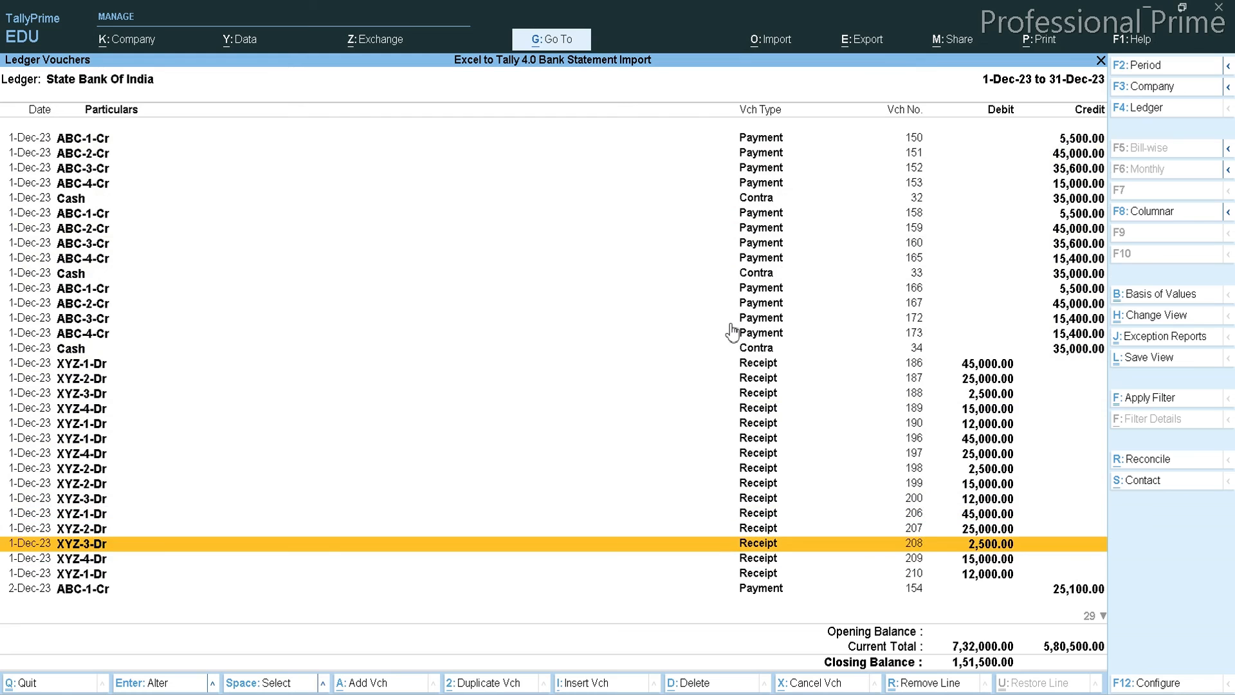
key(Down)
key(Down)
key(Down)
key(Down)
key(Down)
key(Down)
key(Down)
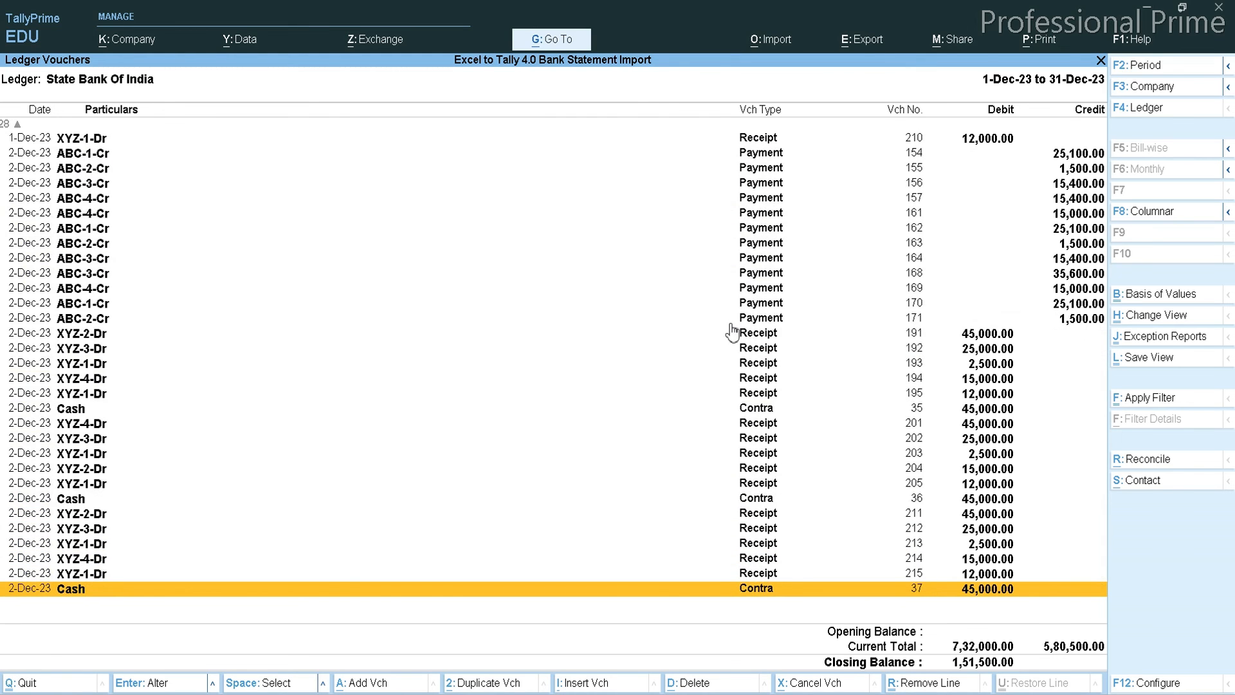
Step: Review the December vouchers in the State Bank Of India ledger from the last entry back to the first
key(Up)
key(Up)
key(Up)
key(Up)
key(Up)
key(Up)
key(Up)
key(Up)
key(Up)
key(Up)
key(Up)
key(Up)
key(Up)
key(Up)
key(Up)
key(Up)
key(Up)
key(Up)
key(Up)
key(Up)
key(Up)
key(Up)
key(Up)
key(Up)
key(Up)
key(Up)
key(Up)
key(Up)
key(Up)
key(Up)
key(Up)
key(Up)
key(Up)
key(Up)
key(Up)
key(Up)
key(Up)
key(Up)
key(Up)
key(Up)
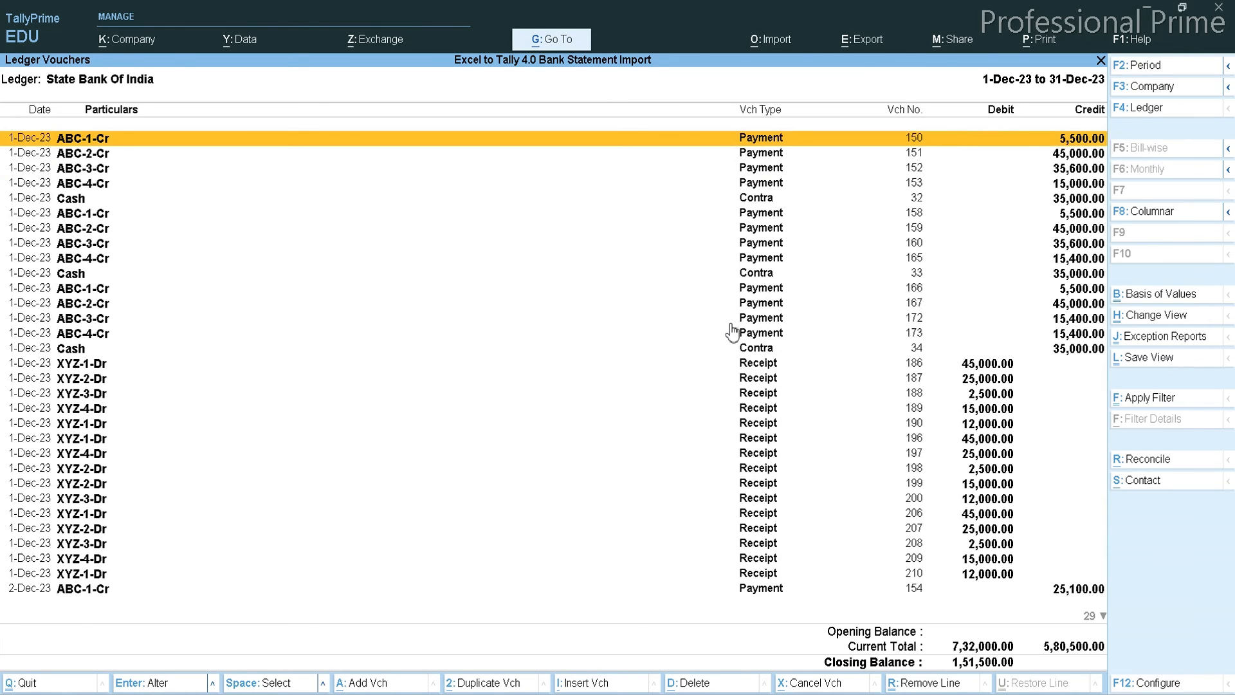
Step: View the January vouchers of the State Bank Of India ledger and close the reports back to the Gateway of Tally
key(Escape)
key(Return)
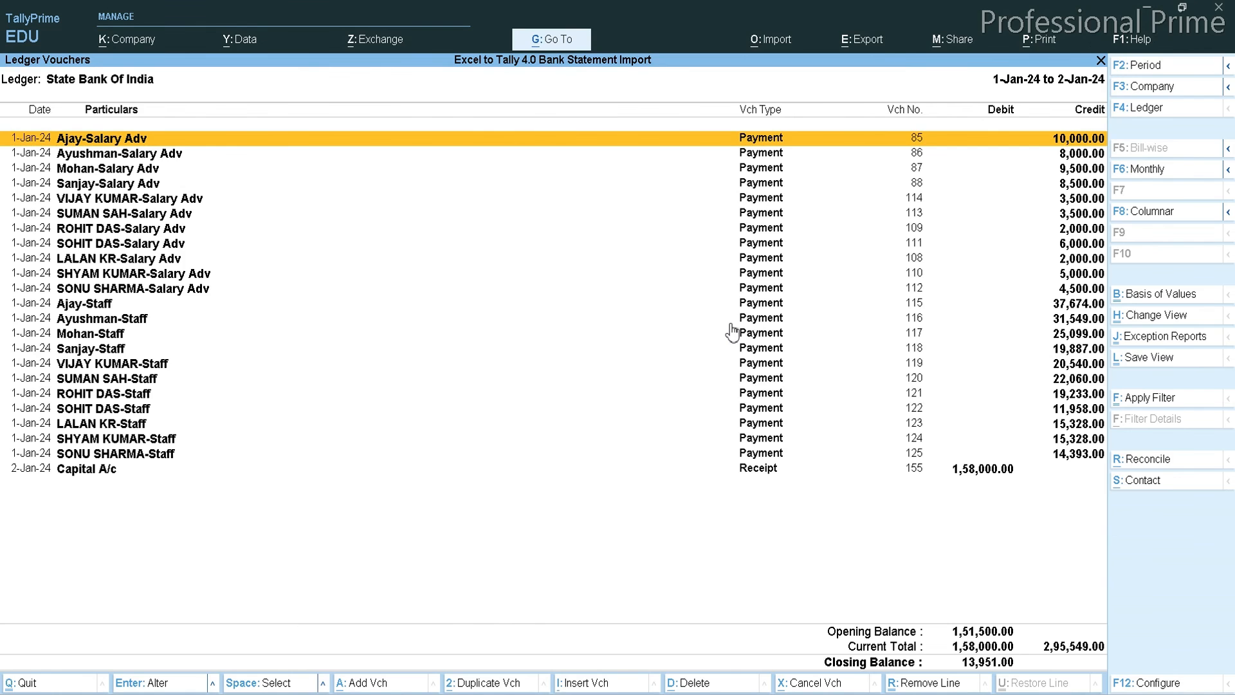
key(Escape)
key(Escape)
key(Escape)
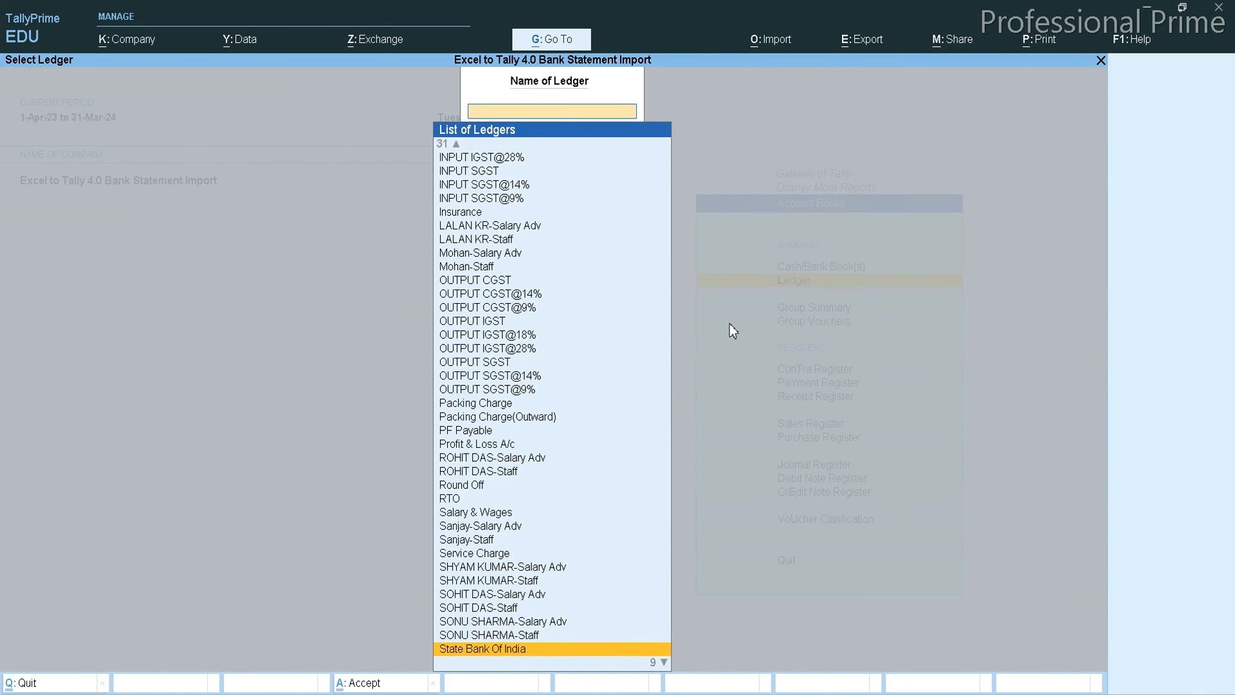
key(Escape)
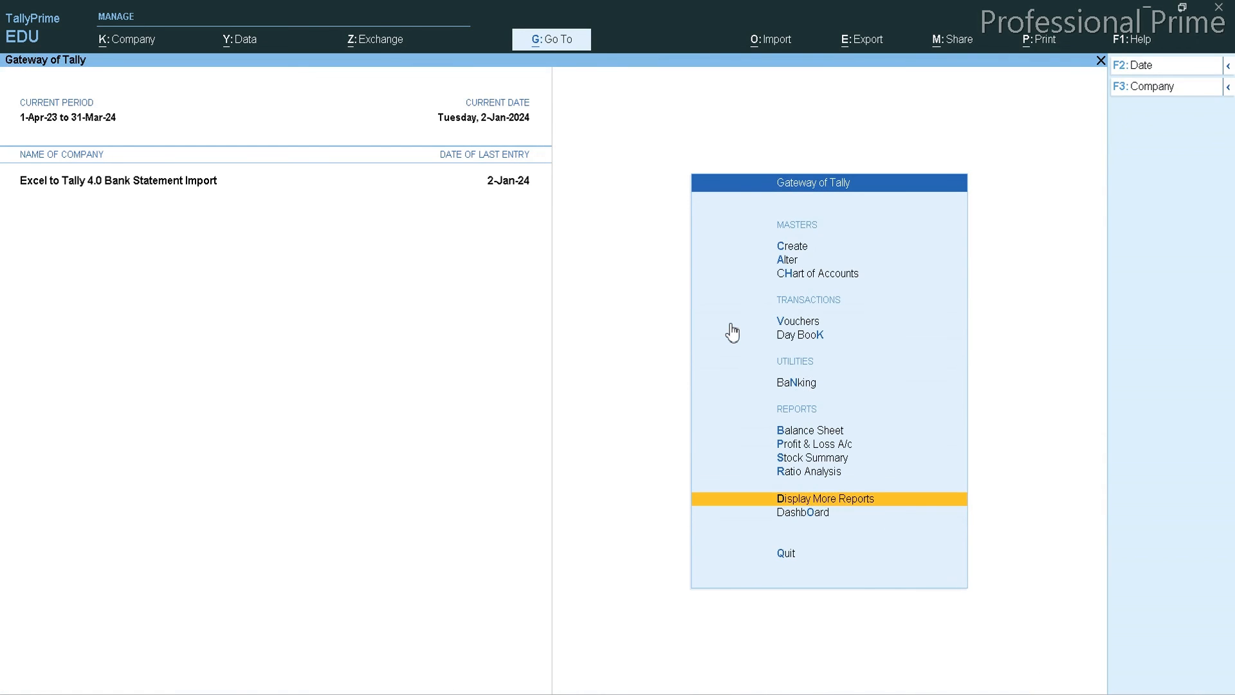